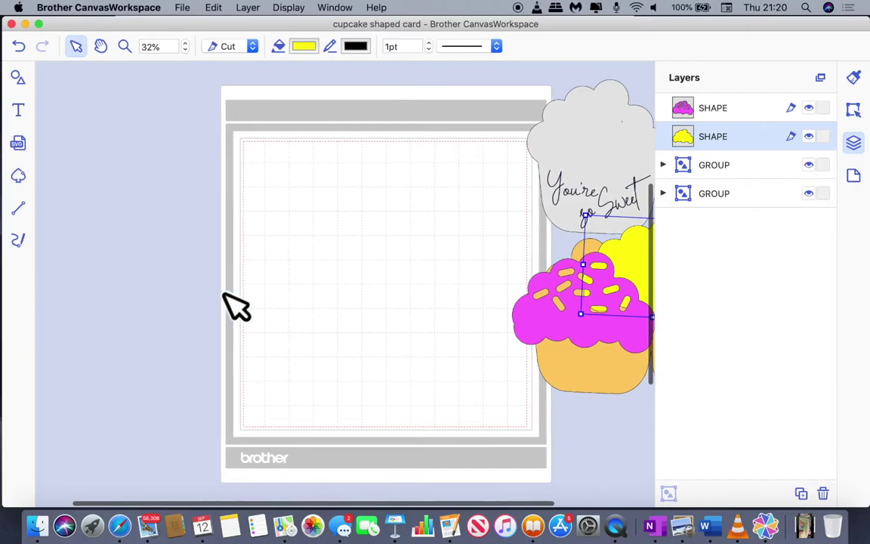
Move the orange card base to the mat's left side and lay the grey "You're so Sweet" cupcake over its right half.
drag(579, 146, 337, 233)
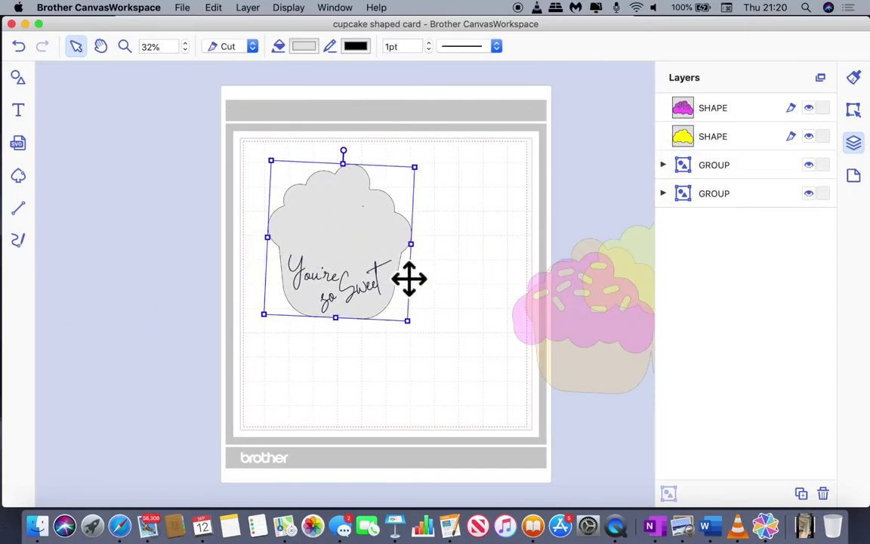
click(451, 302)
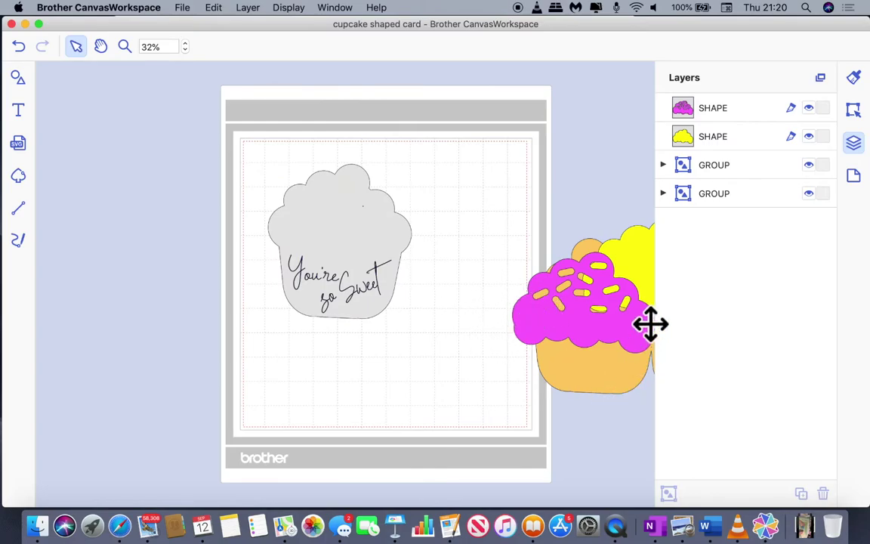
drag(617, 383, 161, 265)
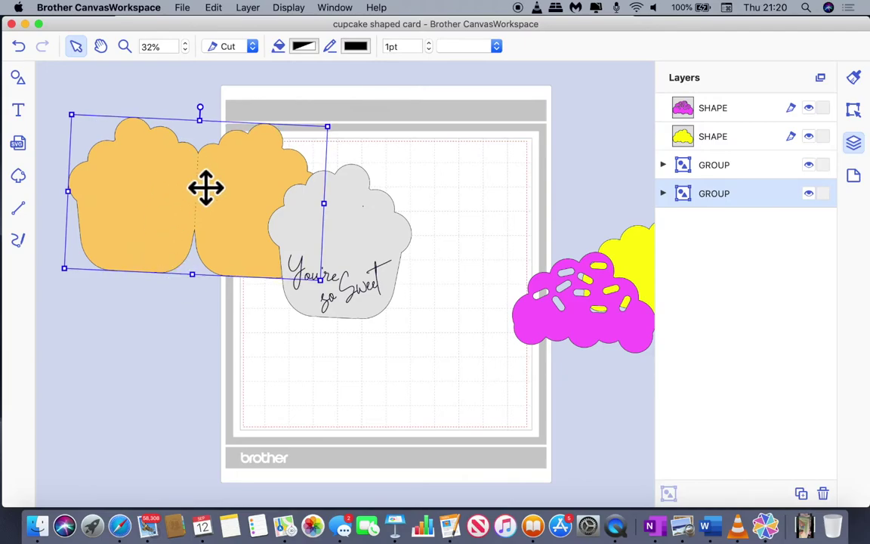
click(187, 44)
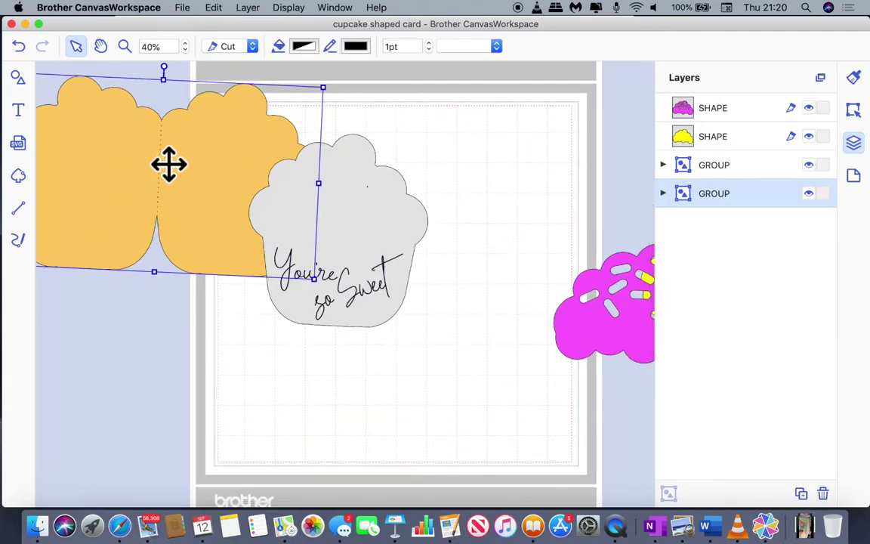
drag(378, 249, 273, 201)
drag(268, 251, 269, 231)
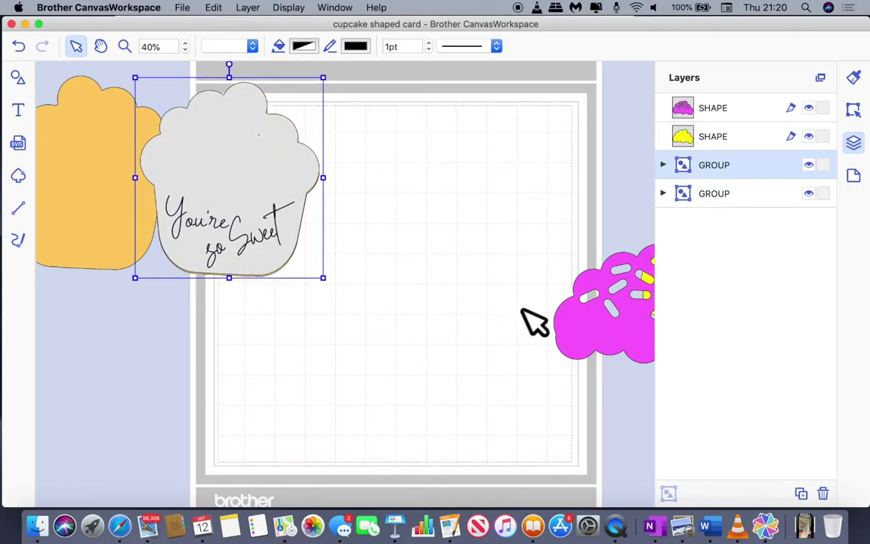
Bring the pink sprinkle frosting onto the mat and place the yellow frosting over the top of the grey cupcake.
drag(625, 350, 346, 238)
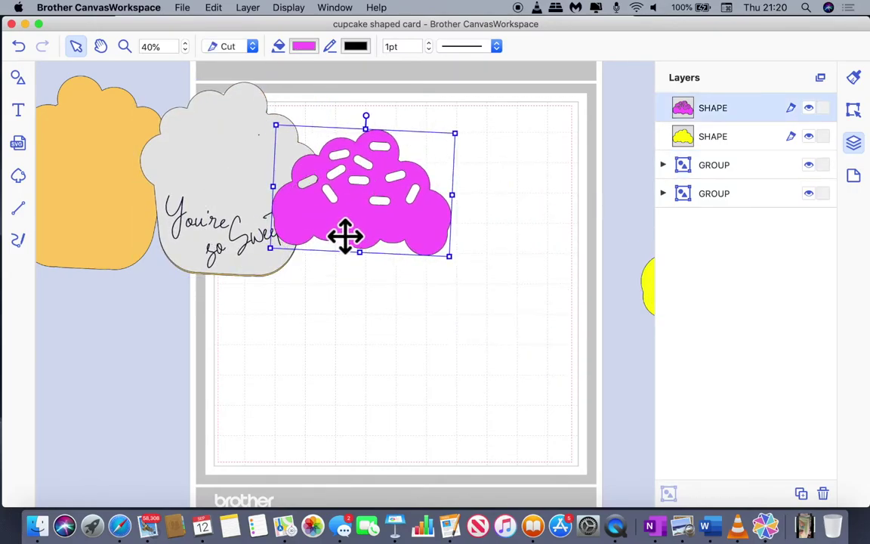
drag(398, 241, 501, 197)
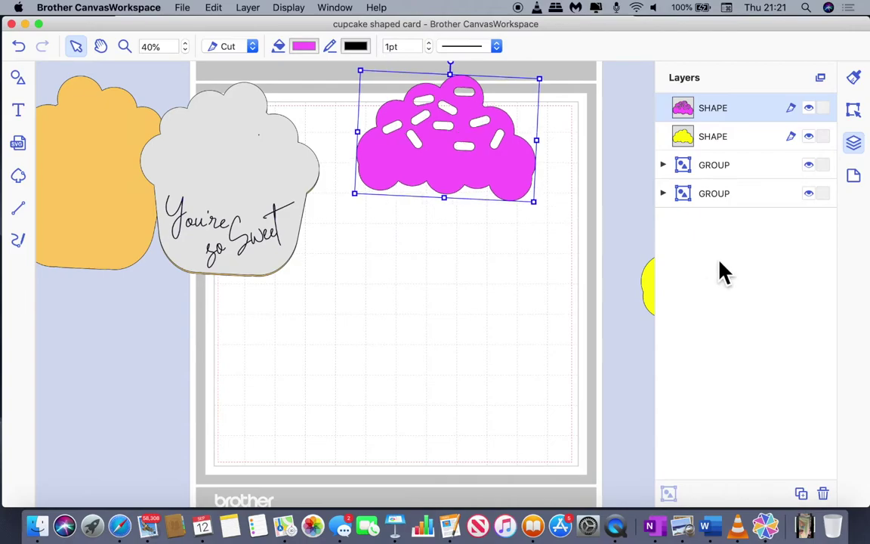
drag(664, 302, 362, 332)
drag(463, 326, 249, 173)
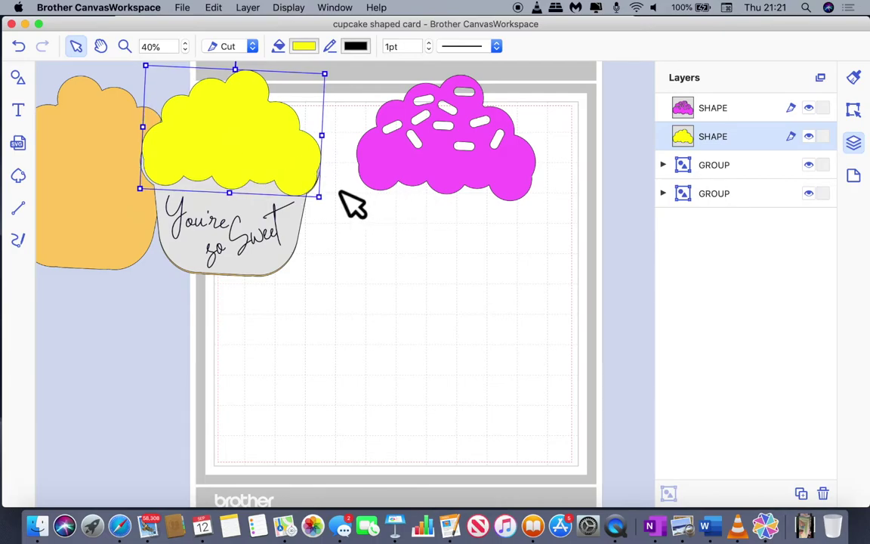
Clear the mat by moving both frosting shapes, the grey cupcake and the orange card base off its left side.
drag(473, 175, 466, 251)
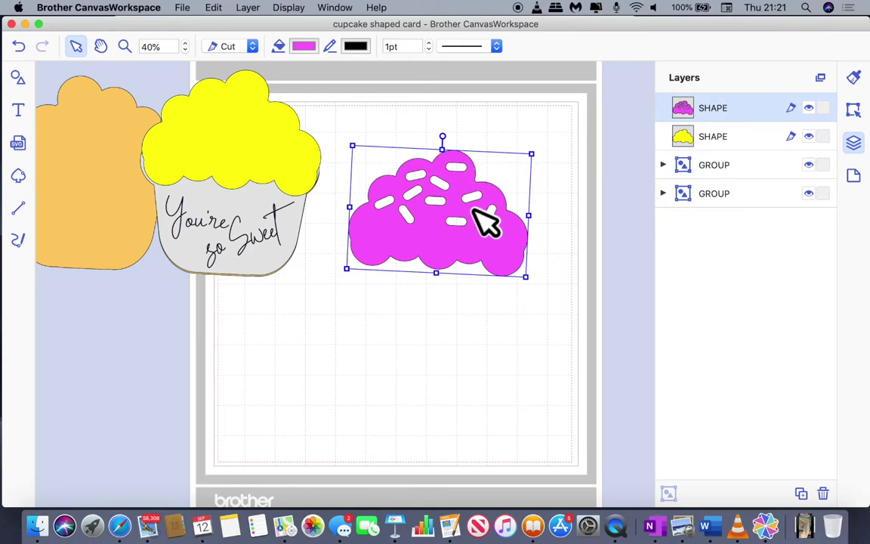
drag(482, 258, 170, 383)
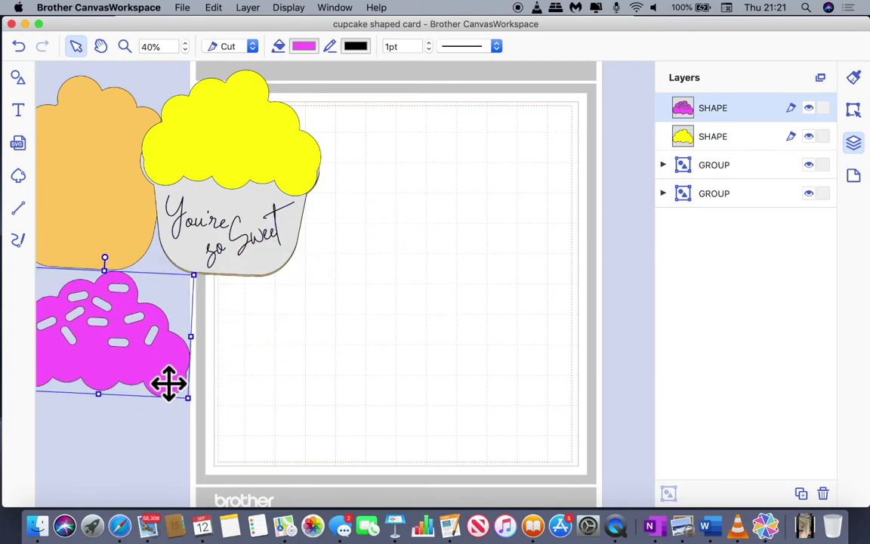
drag(258, 170, 179, 418)
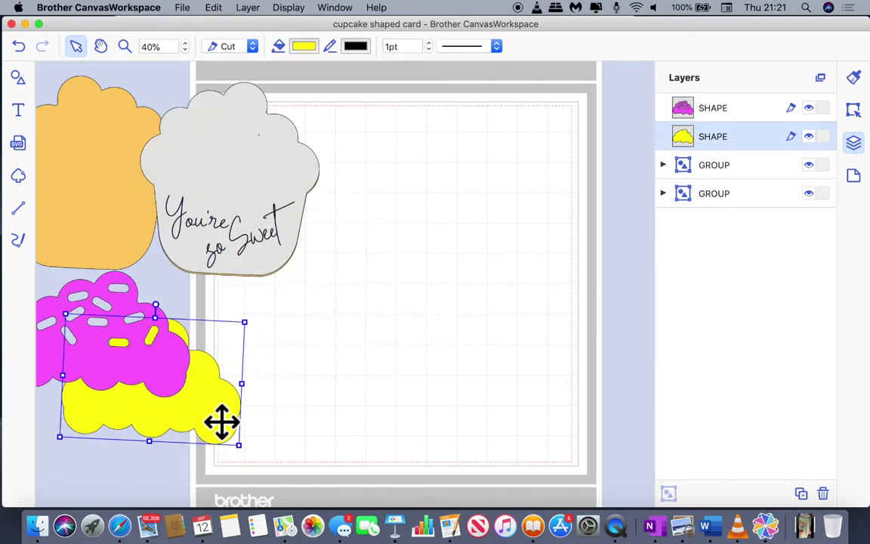
scroll(387, 346, left, 3)
drag(172, 242, 85, 246)
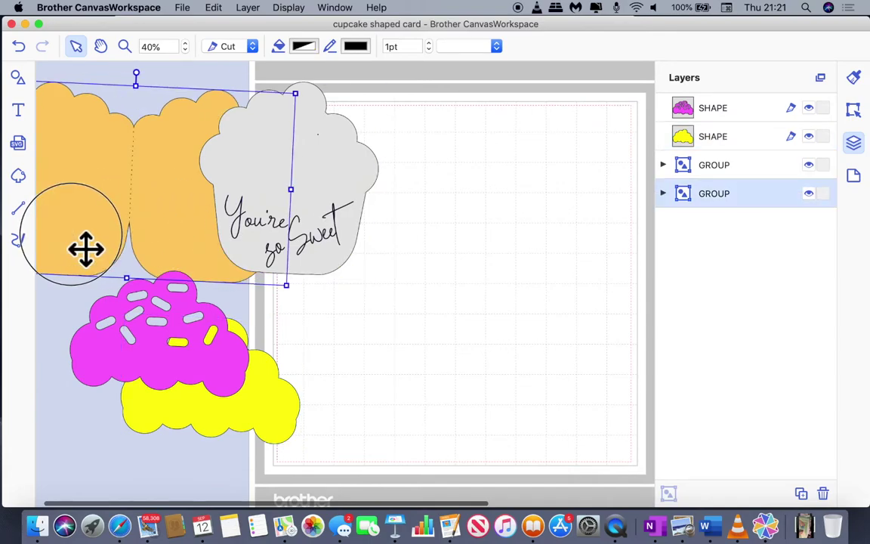
drag(340, 174, 225, 192)
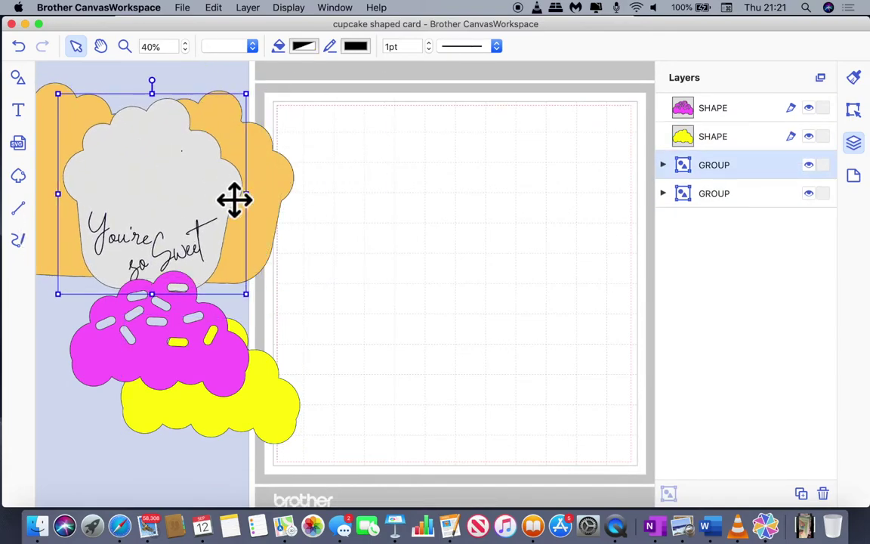
drag(276, 398, 188, 396)
drag(236, 262, 219, 255)
click(20, 79)
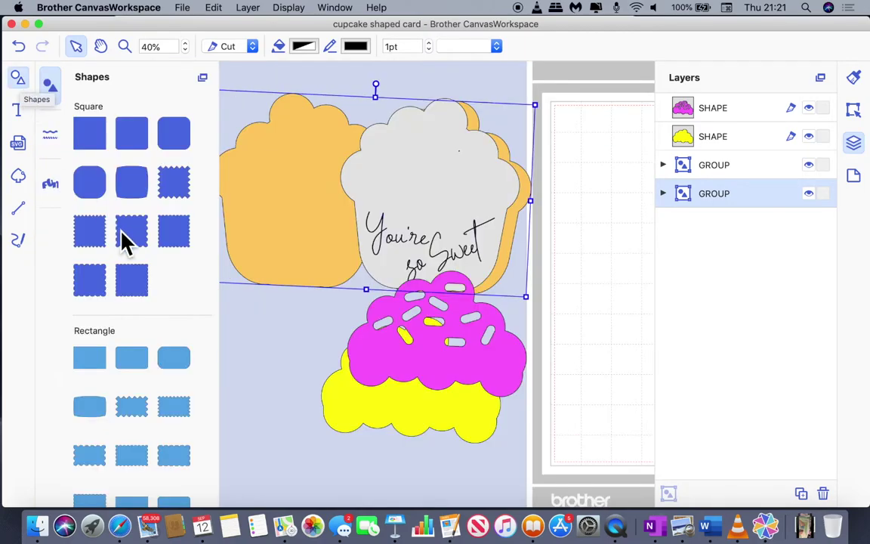
scroll(174, 335, down, 2)
scroll(128, 313, up, 2)
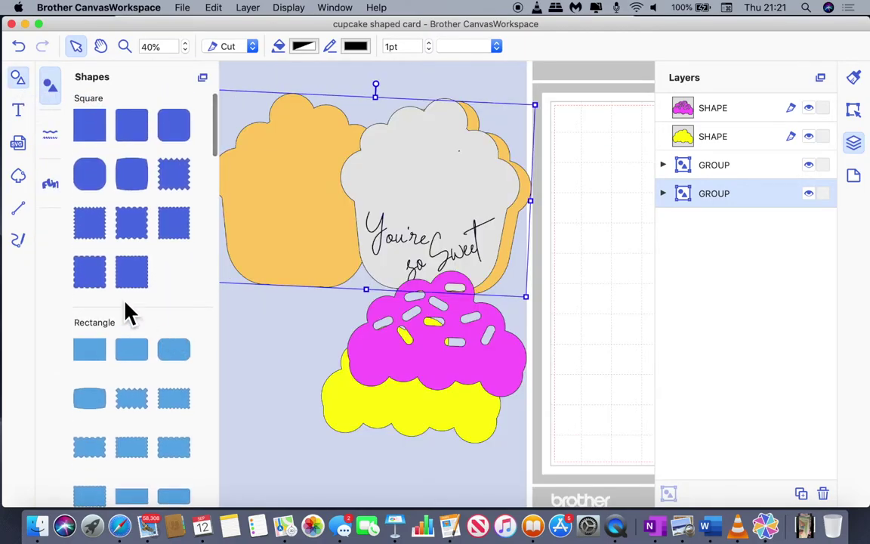
click(91, 184)
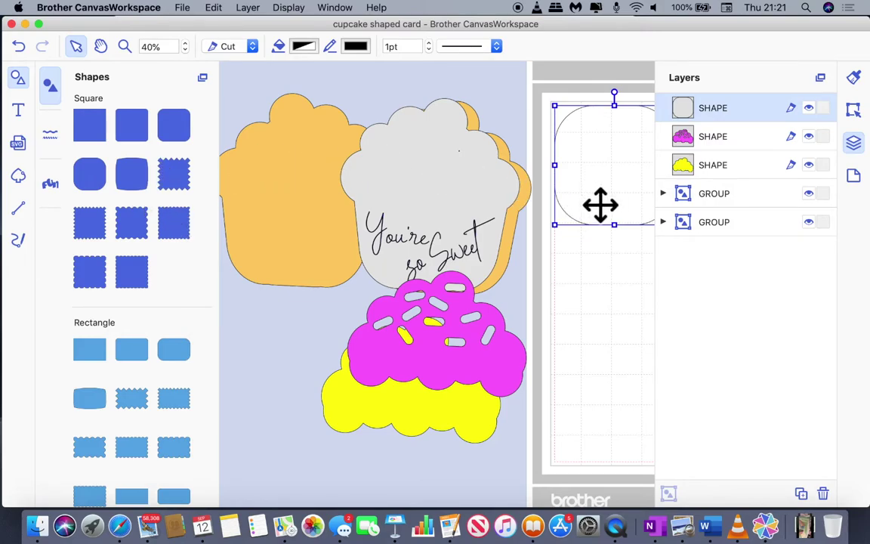
key(Delete)
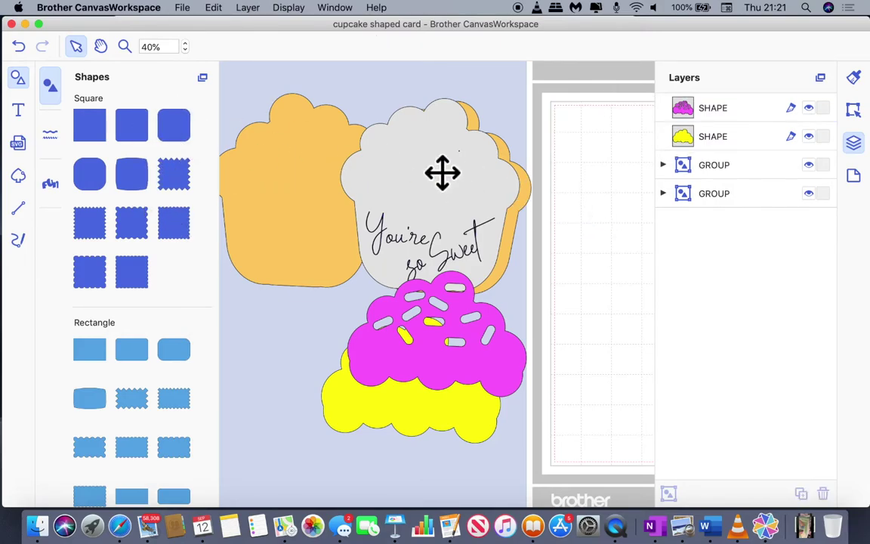
Add the square with moderately rounded corners from the basic shapes and place it in the upper middle of the mat.
click(19, 81)
click(30, 91)
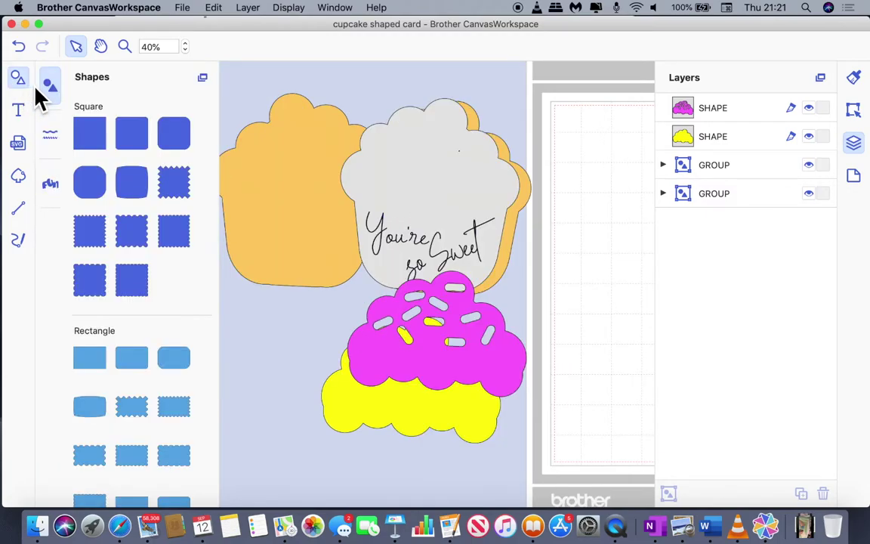
click(174, 140)
click(18, 78)
click(446, 202)
drag(446, 203, 511, 258)
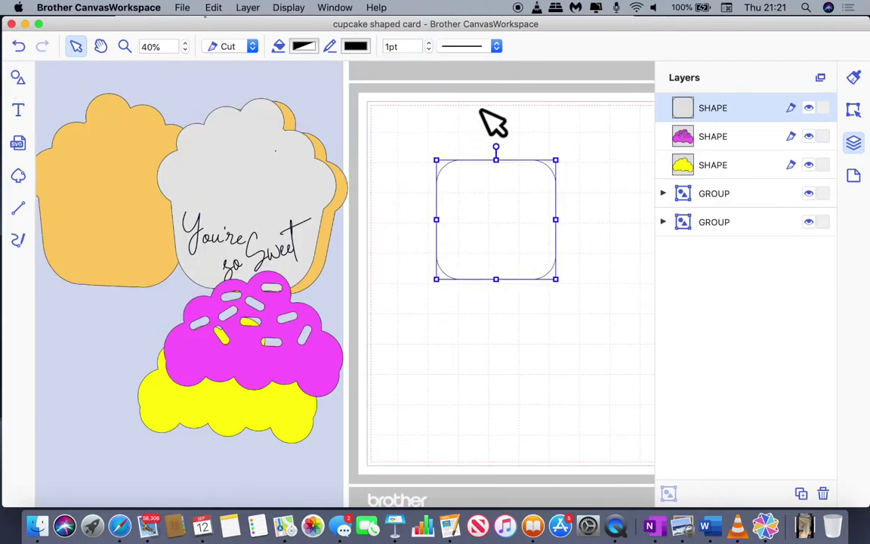
scroll(491, 121, right, 5)
scroll(481, 111, right, 5)
drag(314, 201, 336, 236)
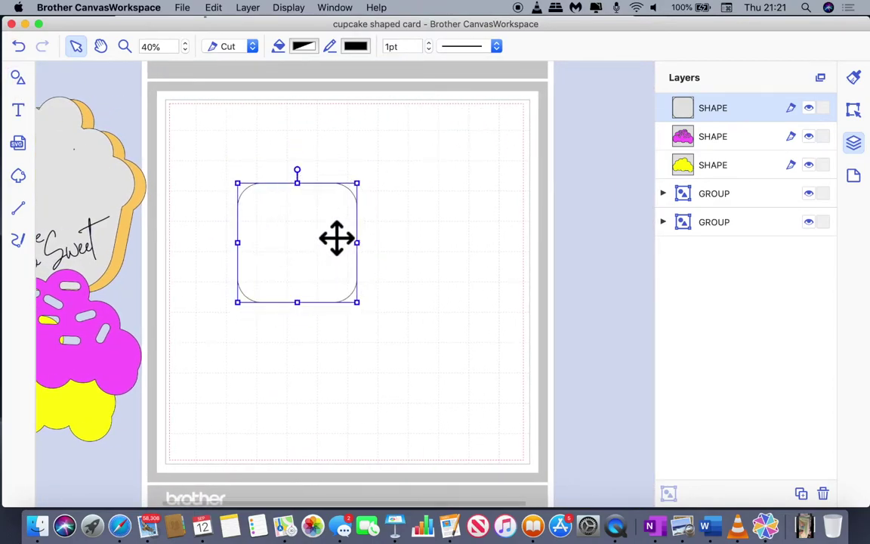
Duplicate the rounded square and set the copy aside at the mat's right edge.
click(854, 111)
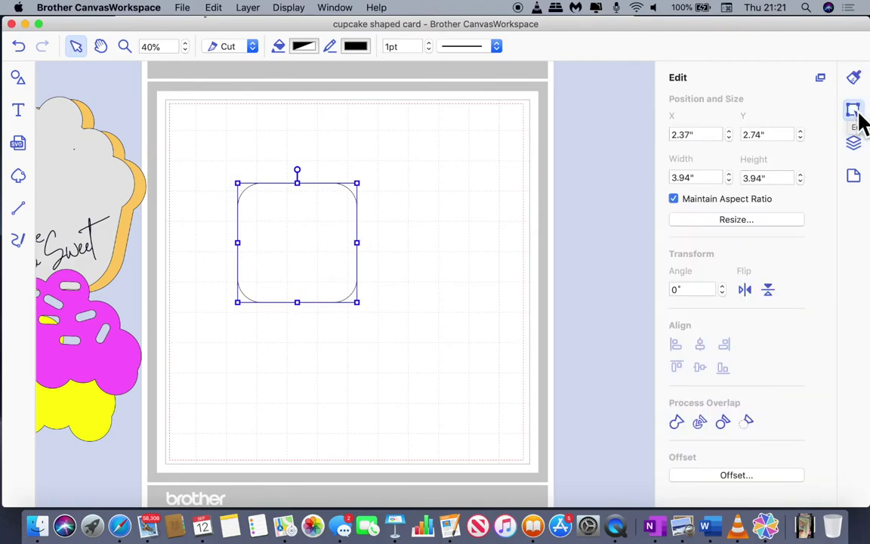
double_click(309, 260)
click(446, 337)
click(303, 291)
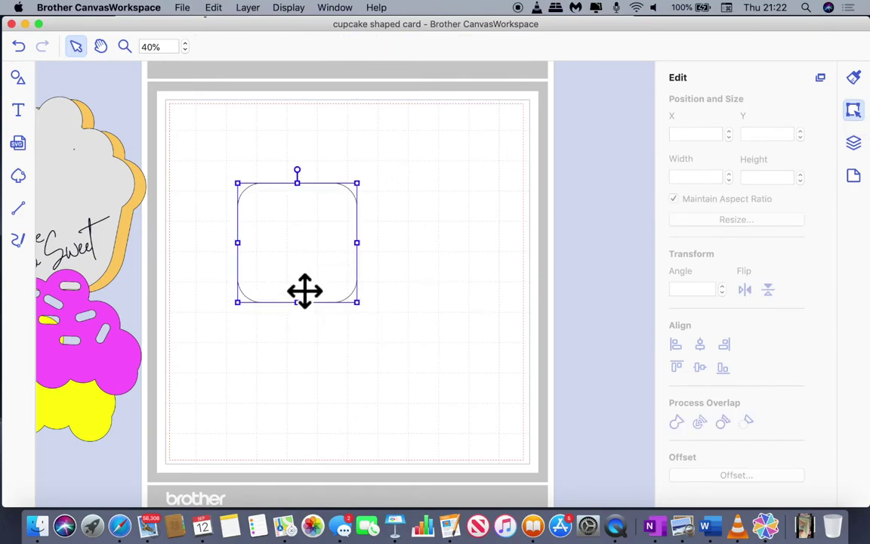
right_click(295, 282)
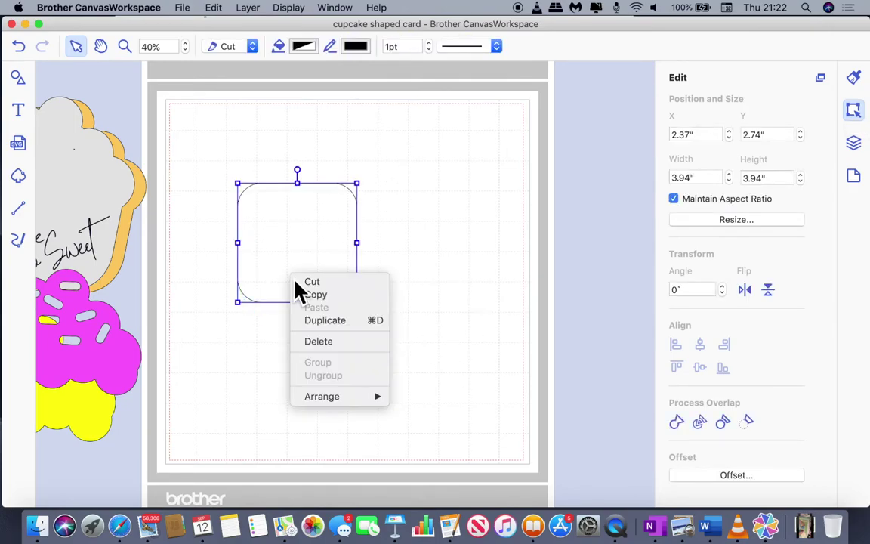
click(331, 322)
drag(349, 271, 582, 254)
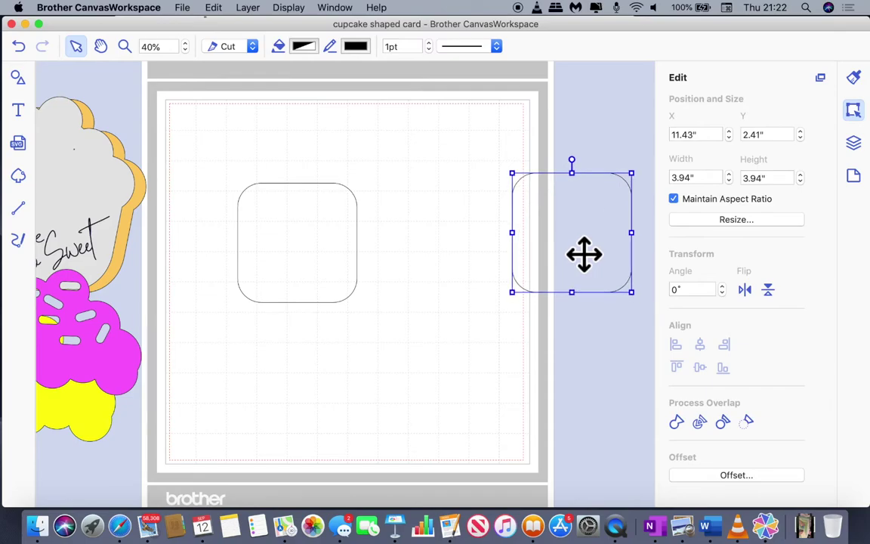
Stretch the original rounded square to about 4.41" tall and set its rotation angle to 350°.
click(329, 257)
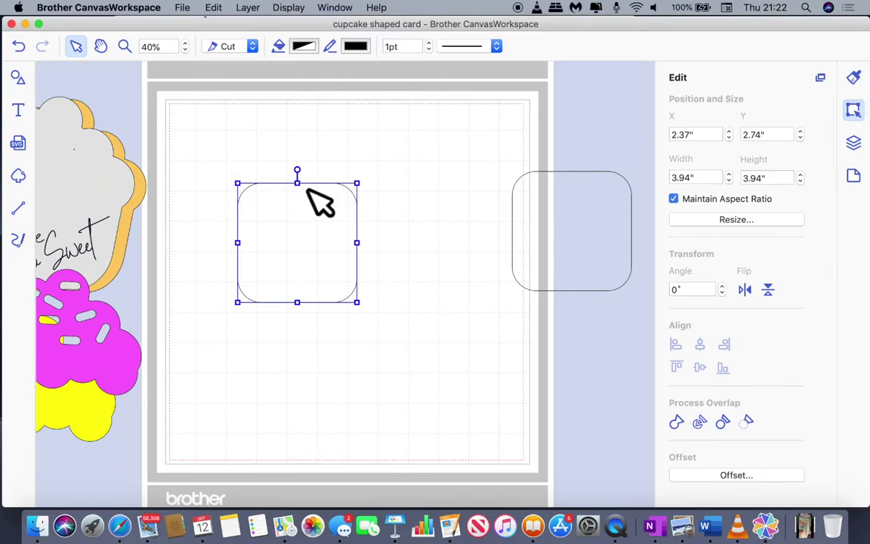
drag(313, 197, 301, 171)
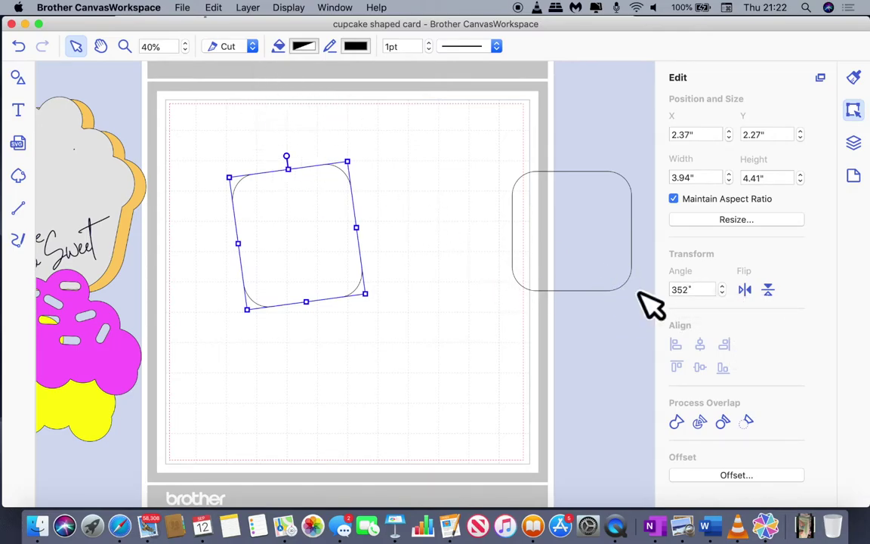
click(701, 295)
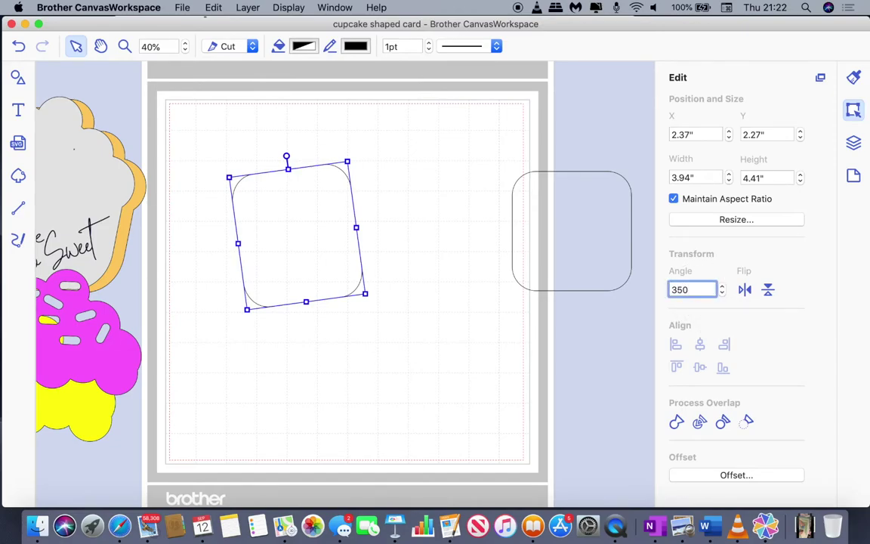
key(Return)
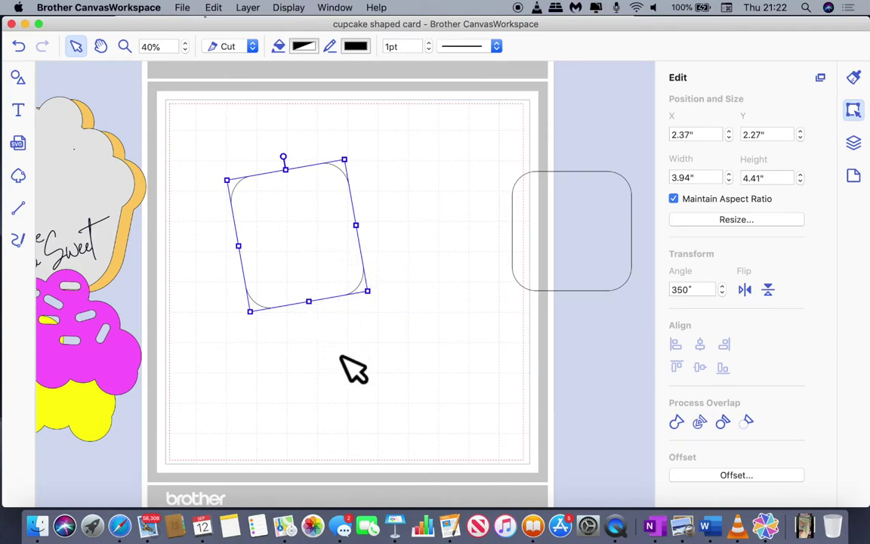
Duplicate the tilted rounded shape and flip the copy horizontally, placing it so it overlaps the original's right part.
double_click(328, 283)
click(360, 348)
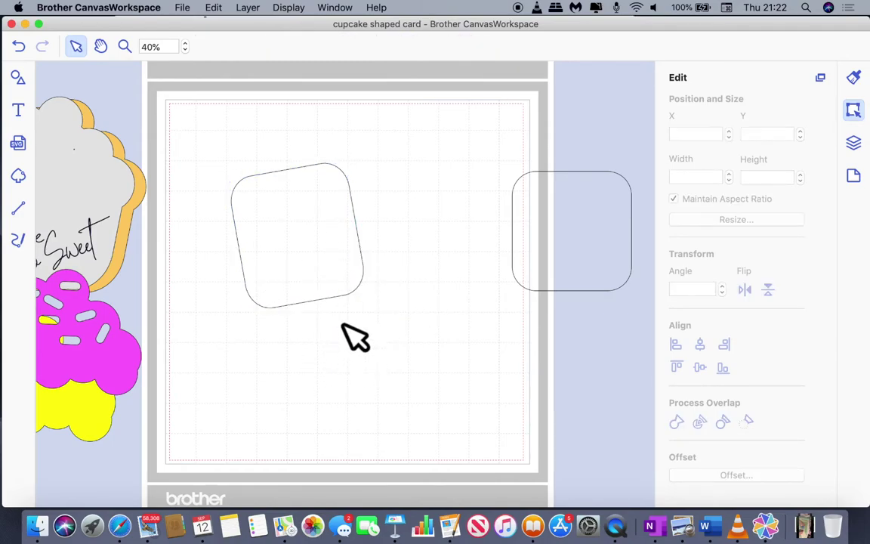
click(332, 261)
right_click(322, 249)
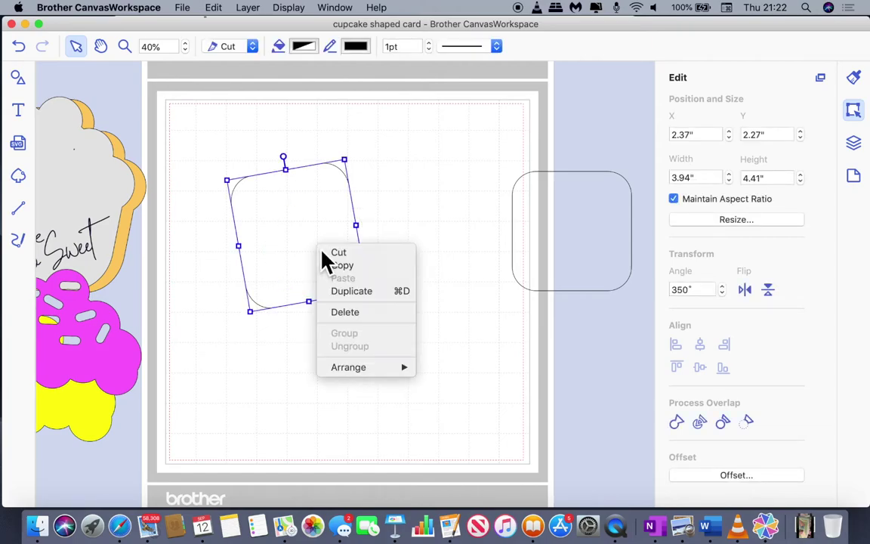
click(375, 305)
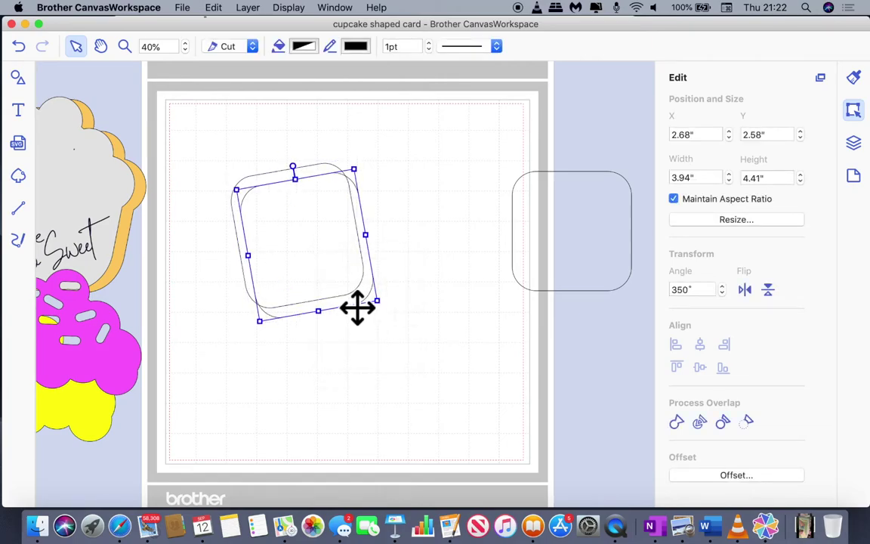
click(746, 290)
drag(300, 266, 327, 262)
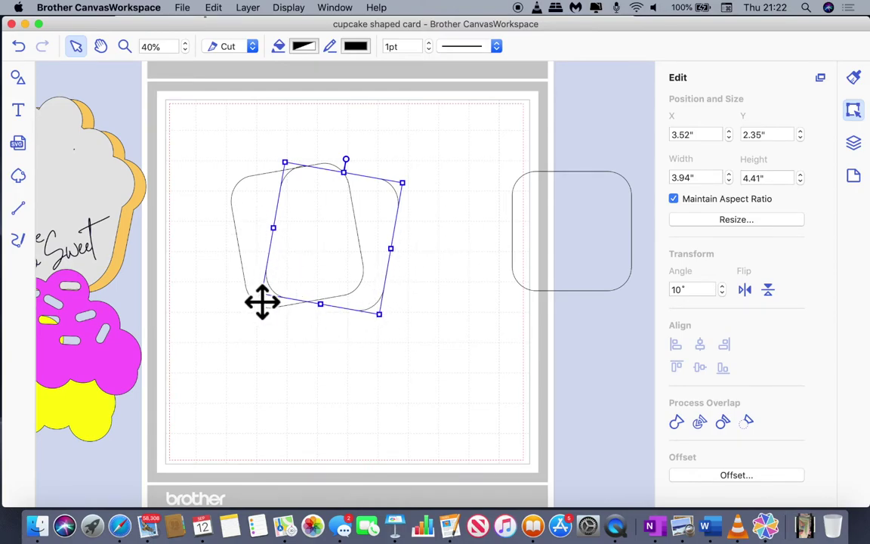
Align the two overlapping tilted shapes along their bottom edges and reselect both.
drag(216, 136, 408, 310)
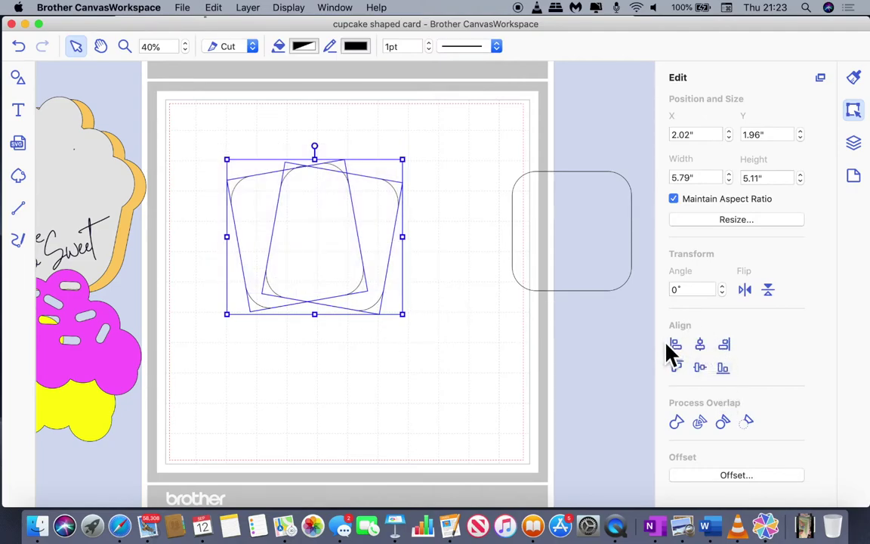
click(728, 376)
click(450, 399)
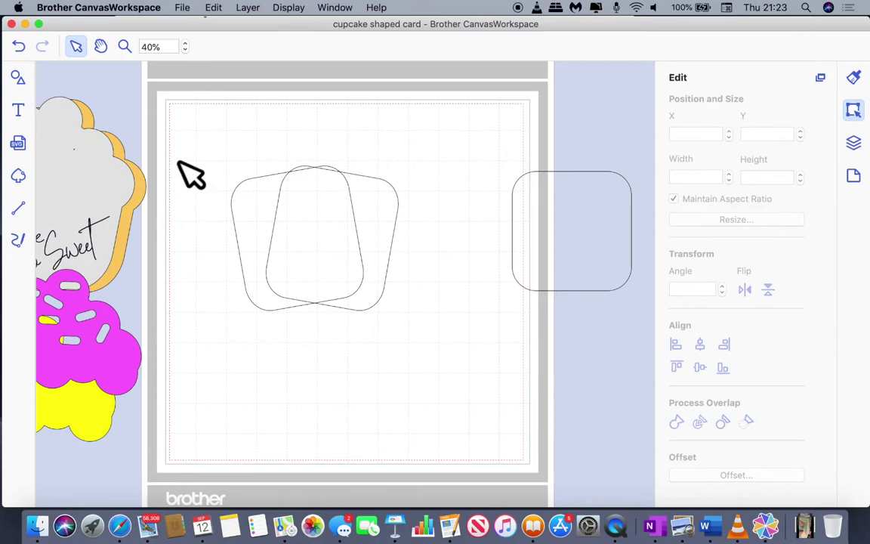
drag(219, 151, 411, 321)
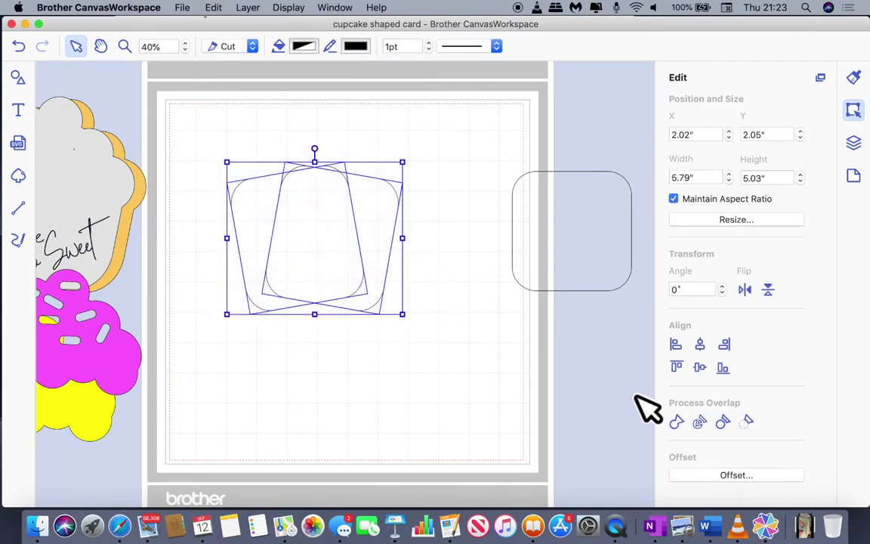
Weld the two tilted shapes into one and lay the spare rounded square over their notched bottom, widened to about 4.29".
click(678, 424)
click(443, 399)
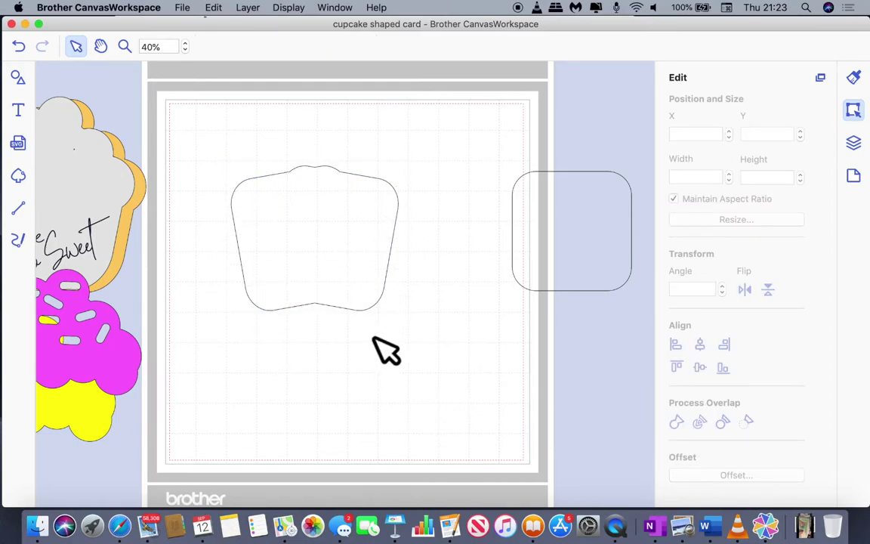
drag(600, 272, 338, 293)
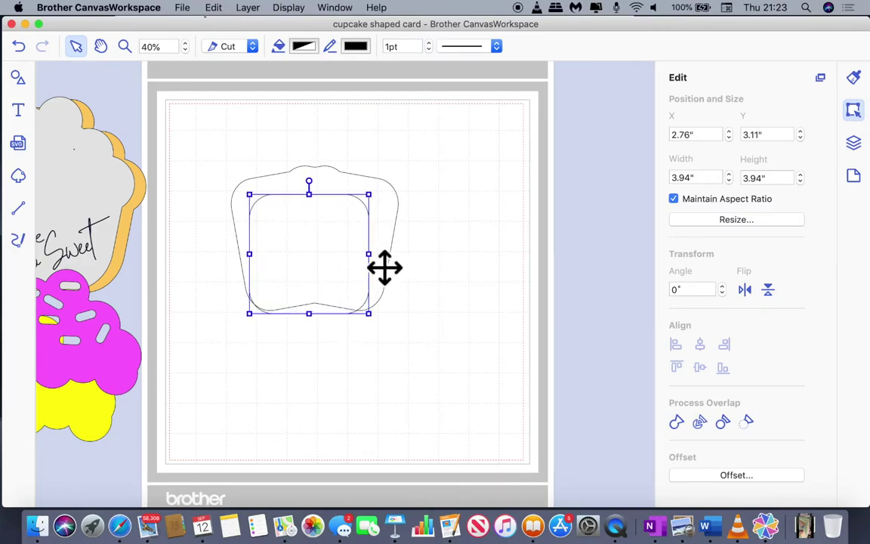
drag(385, 270, 395, 272)
click(435, 347)
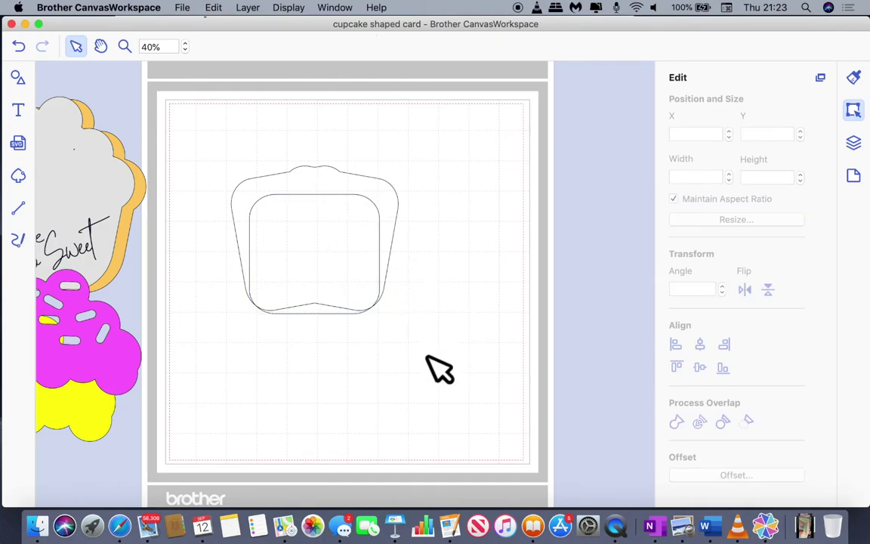
Send the welded outline behind the rounded square.
click(347, 256)
click(443, 326)
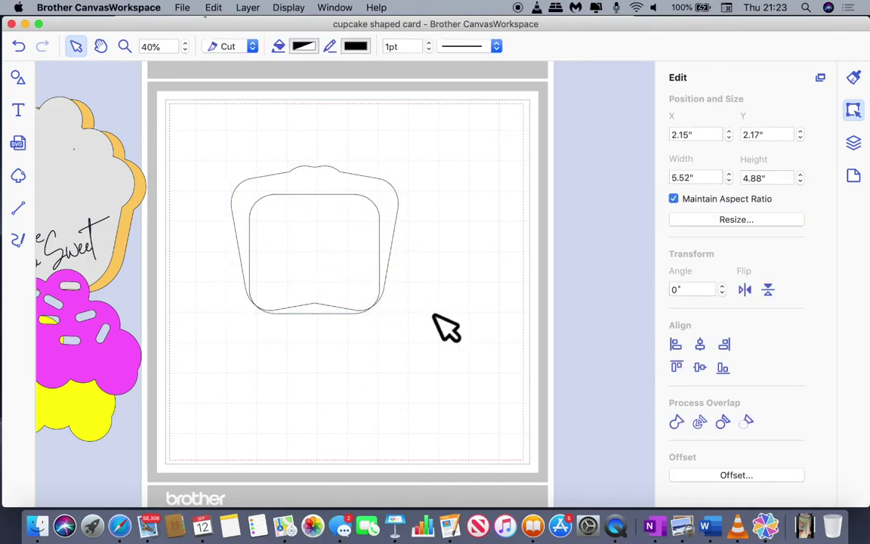
click(338, 258)
click(463, 213)
click(386, 185)
click(367, 258)
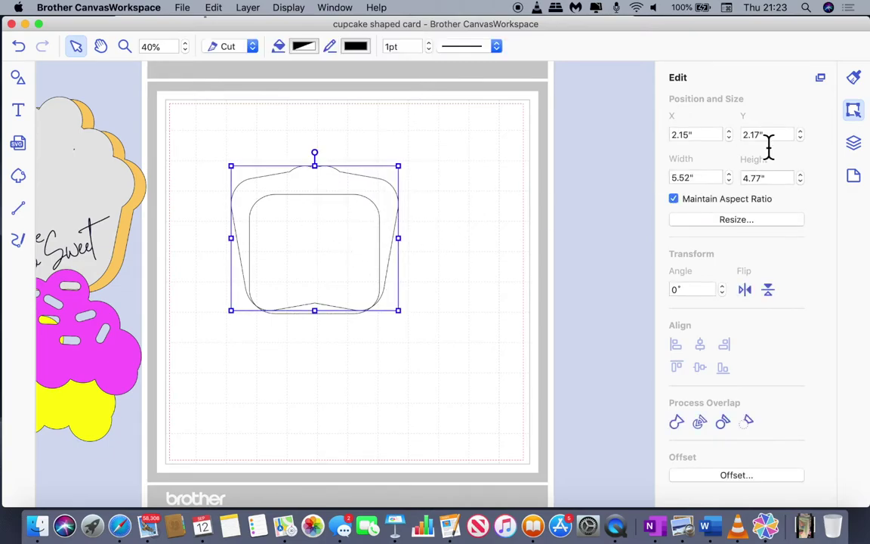
right_click(374, 193)
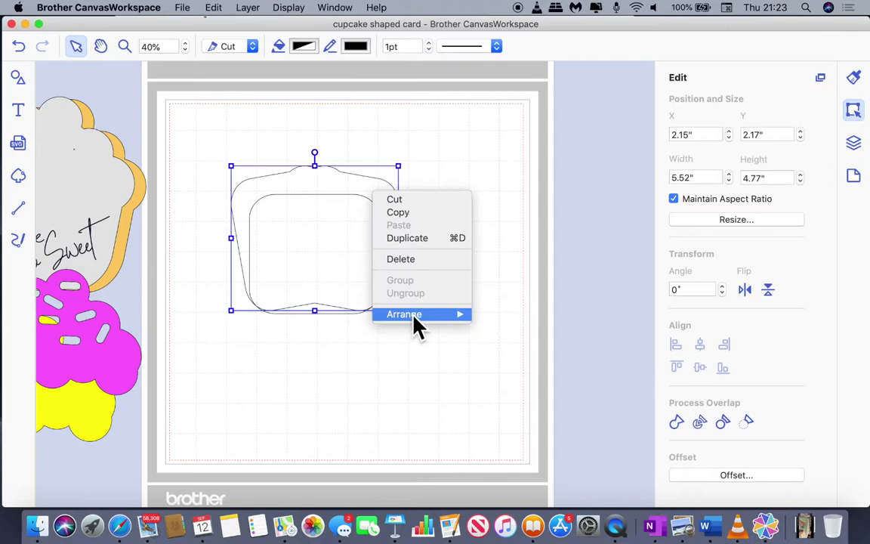
mouse_move(417, 321)
click(506, 353)
click(415, 374)
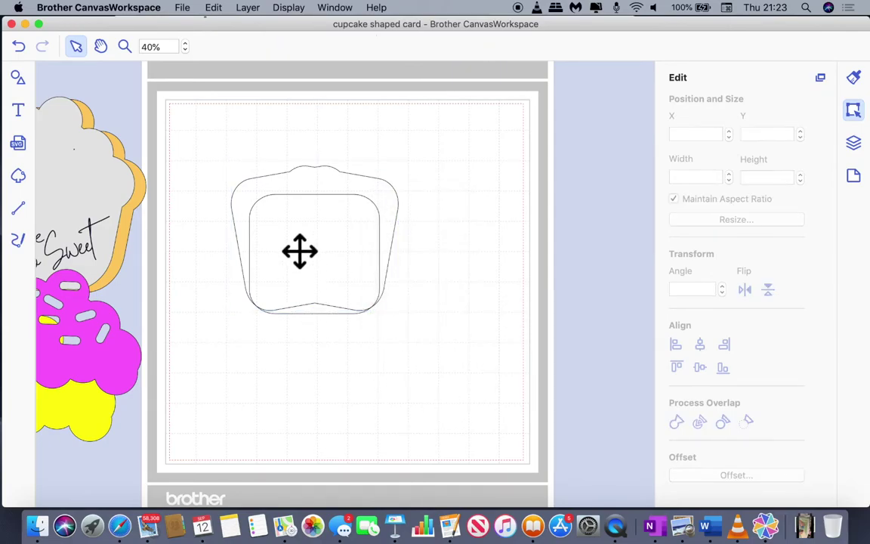
Fill the rounded square with light grey and nudge it up slightly.
click(303, 250)
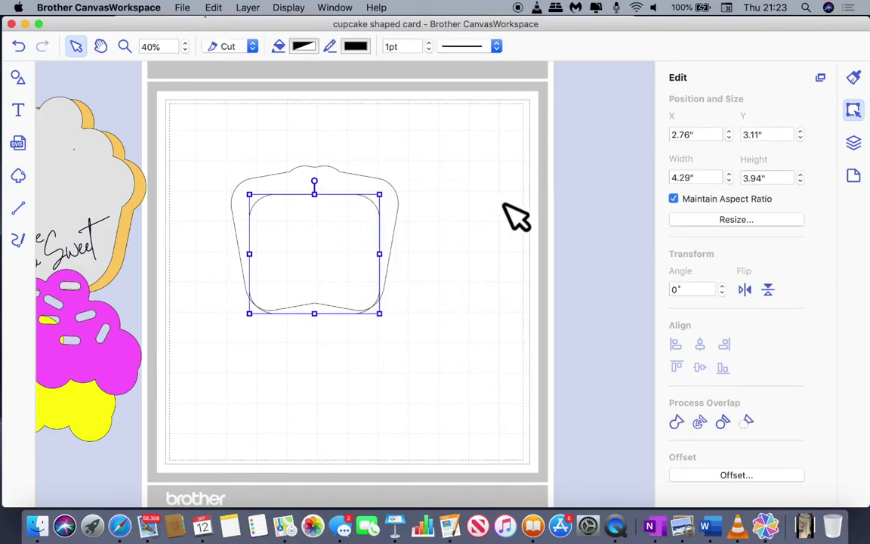
click(855, 78)
click(705, 188)
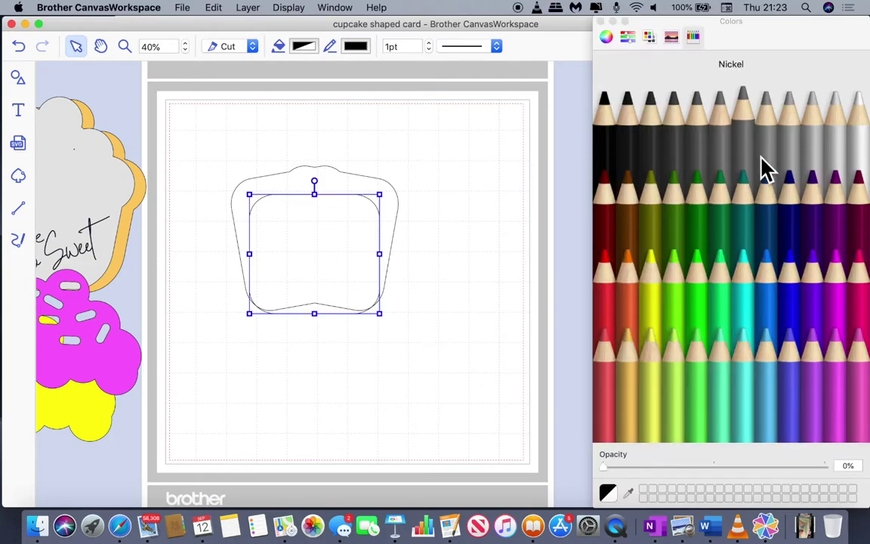
click(841, 134)
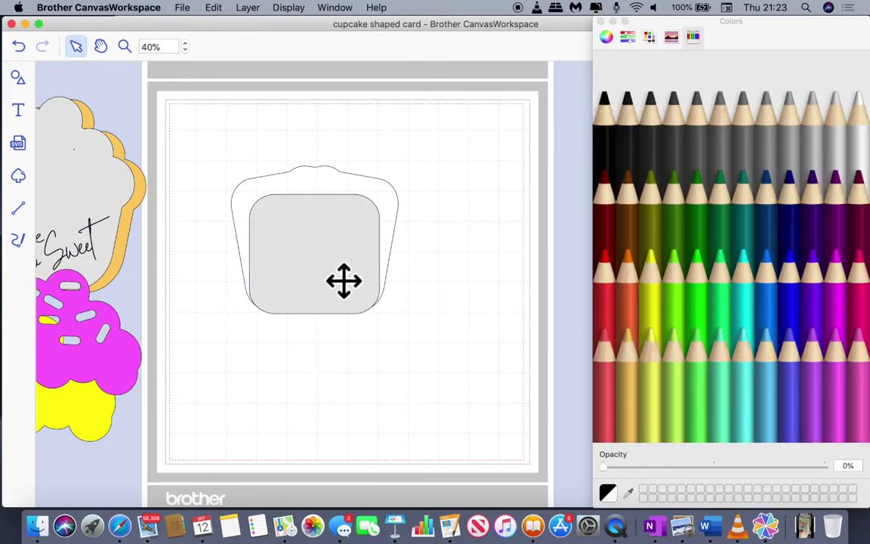
key(Up)
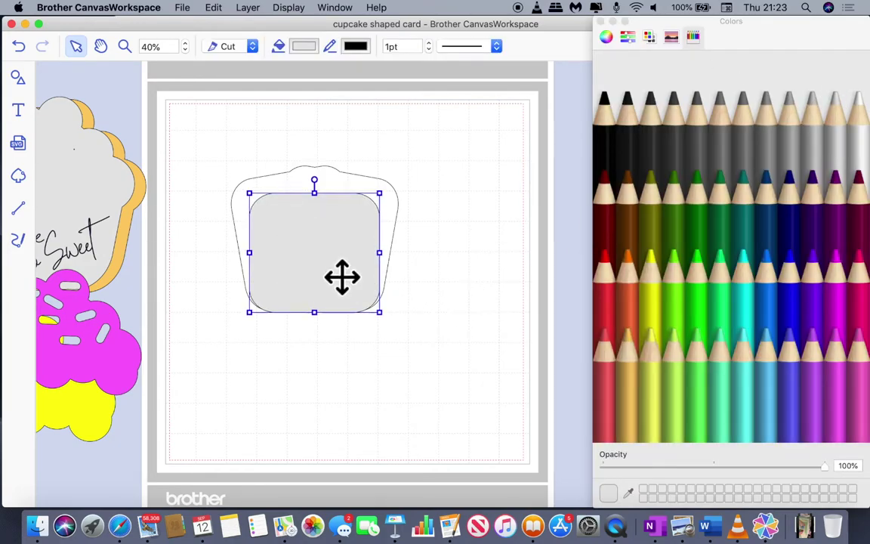
click(397, 361)
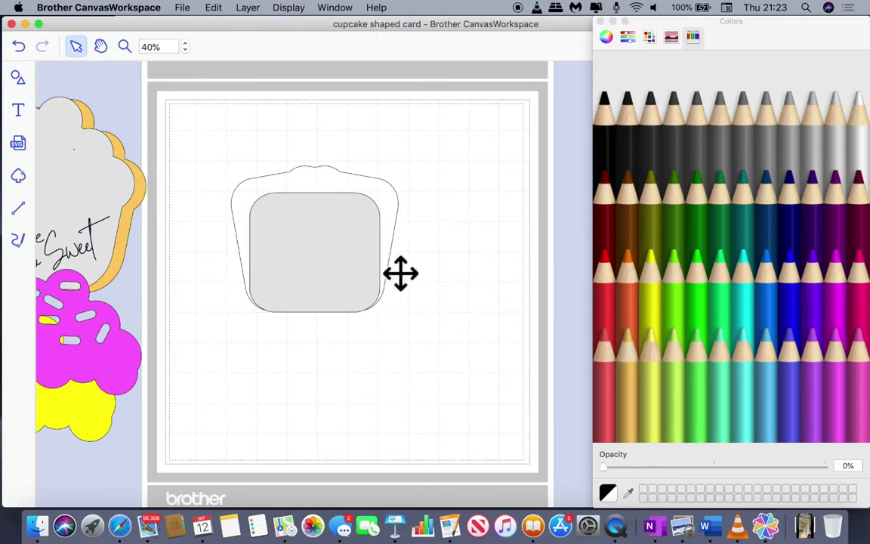
Align the grey rounded square and the welded outline along their bottom edges.
drag(210, 145, 403, 310)
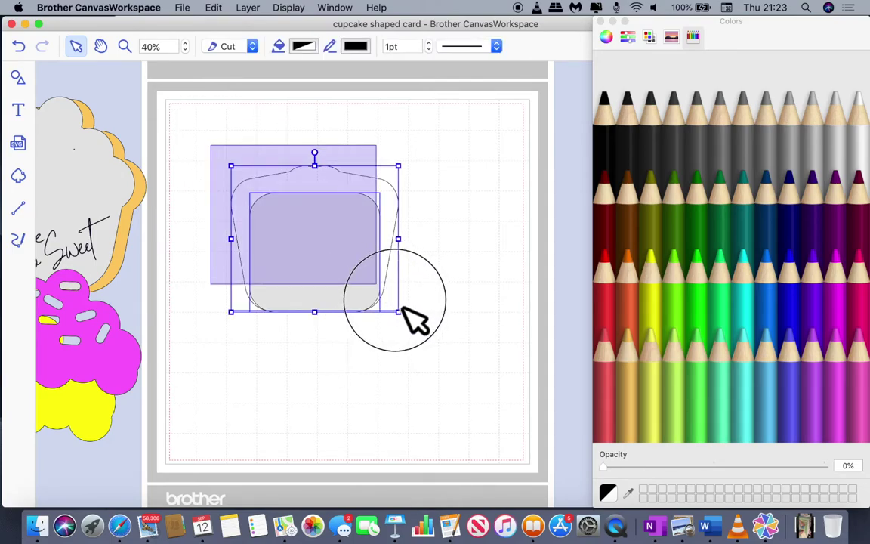
click(600, 20)
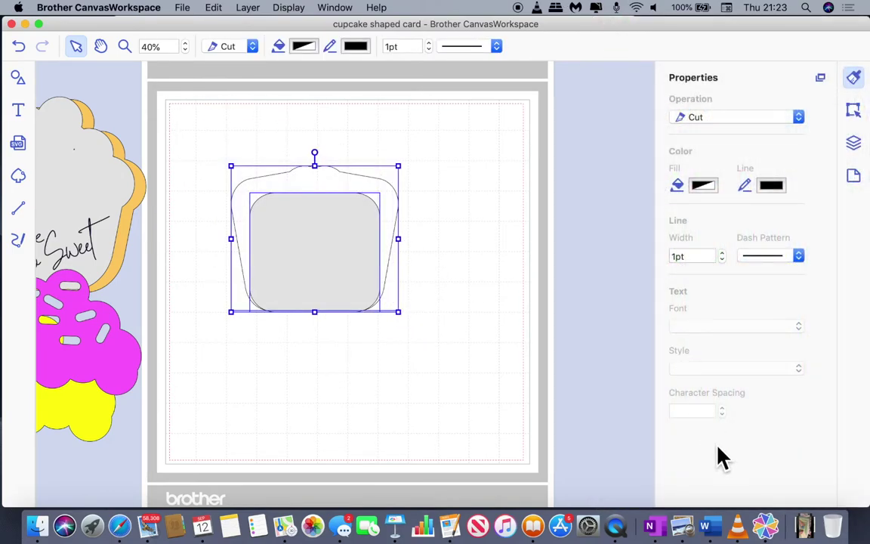
click(855, 111)
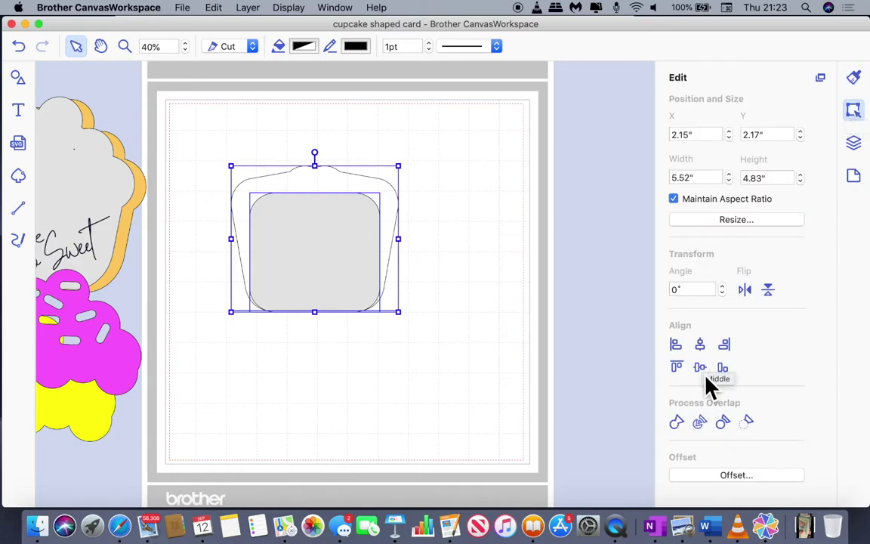
click(724, 376)
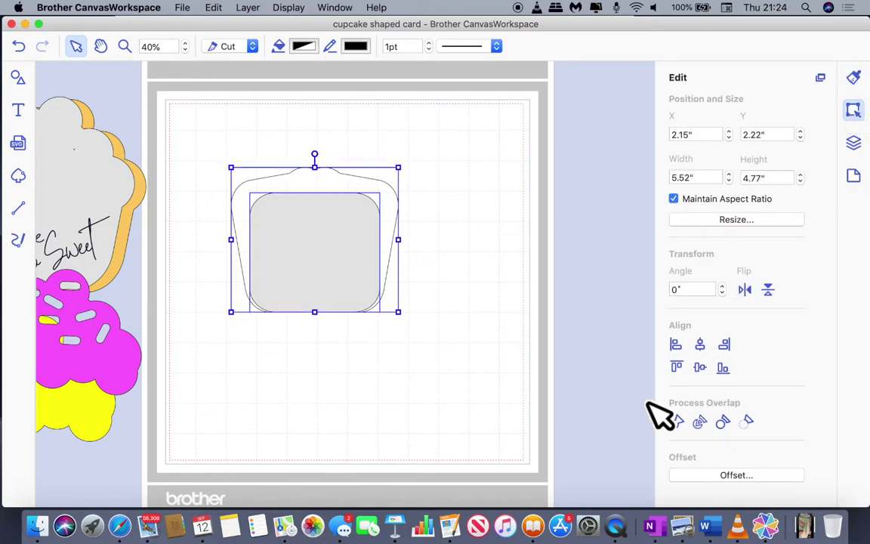
Weld the grey square and the outline into a single cupcake base and move it lower on the mat.
click(675, 422)
click(450, 413)
drag(326, 276, 324, 320)
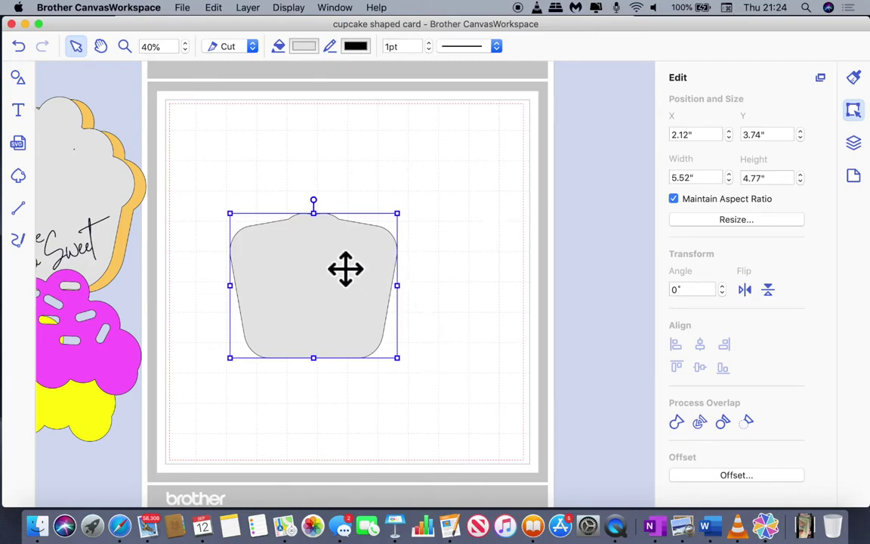
right_click(307, 286)
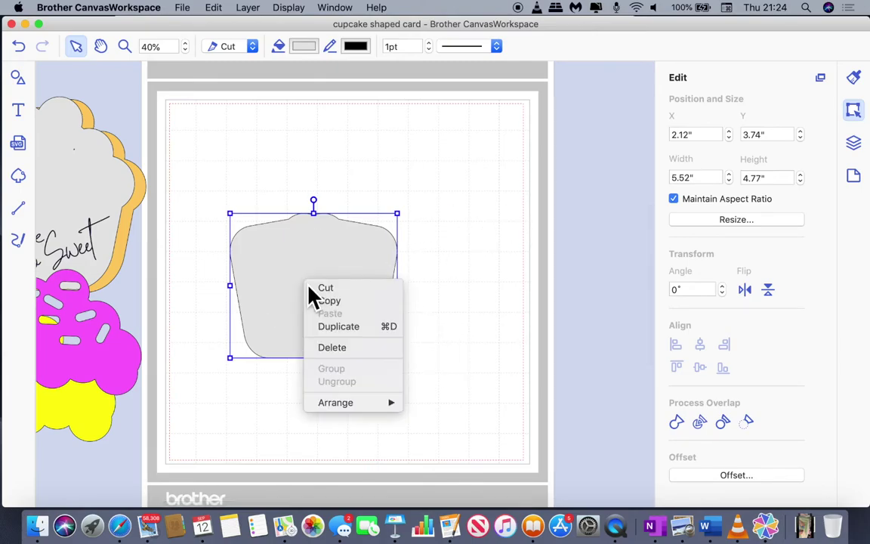
click(453, 349)
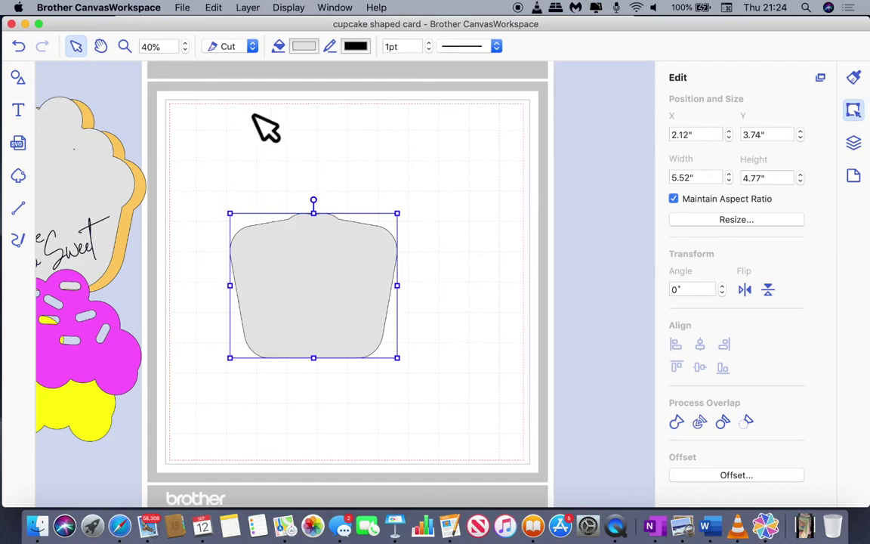
Add a plain 3.94" circle from the basic shapes above the cupcake base.
click(21, 86)
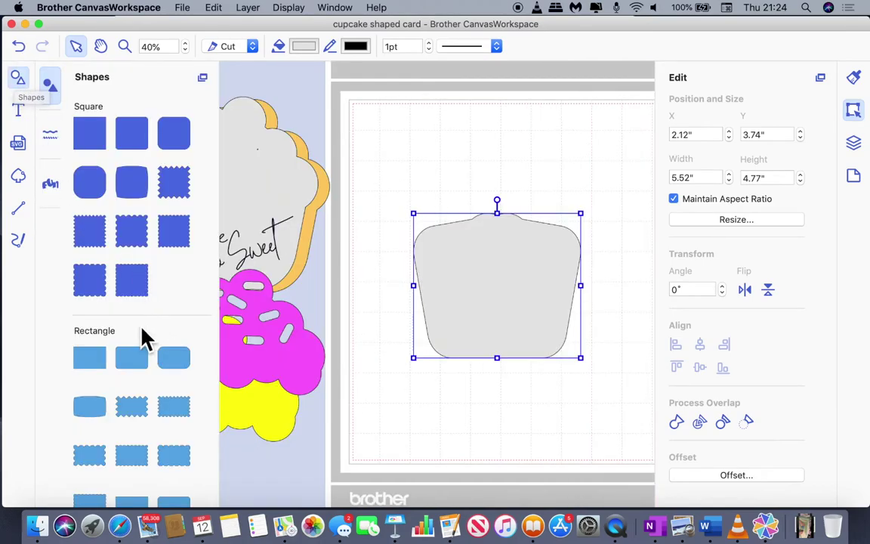
scroll(142, 340, down, 10)
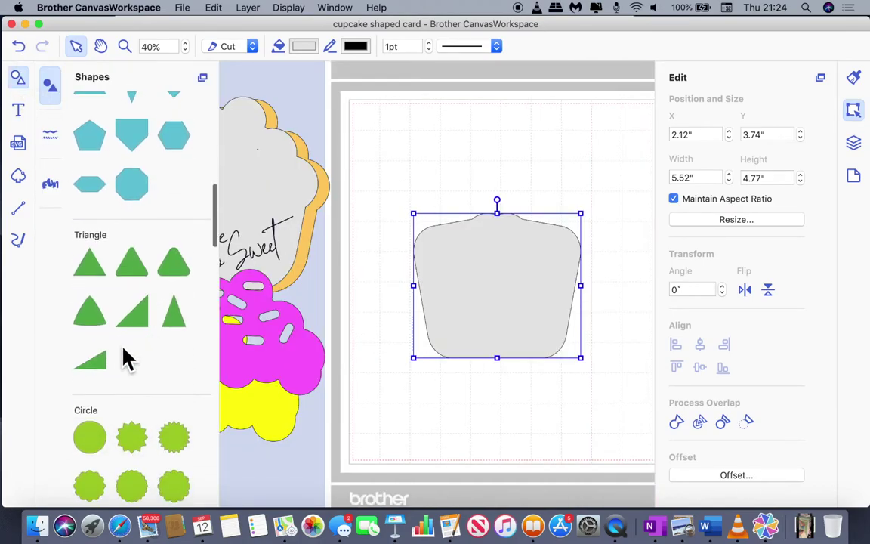
scroll(126, 359, down, 3)
drag(91, 340, 567, 185)
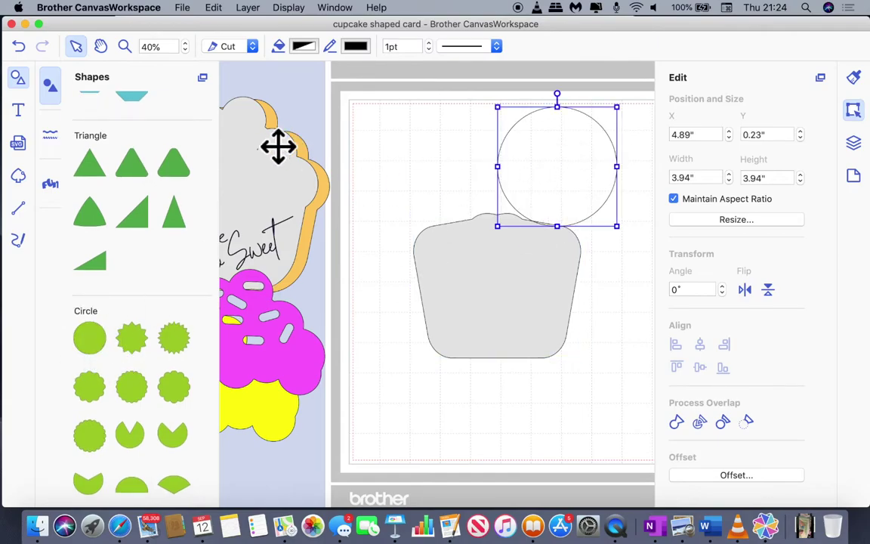
click(22, 80)
double_click(427, 202)
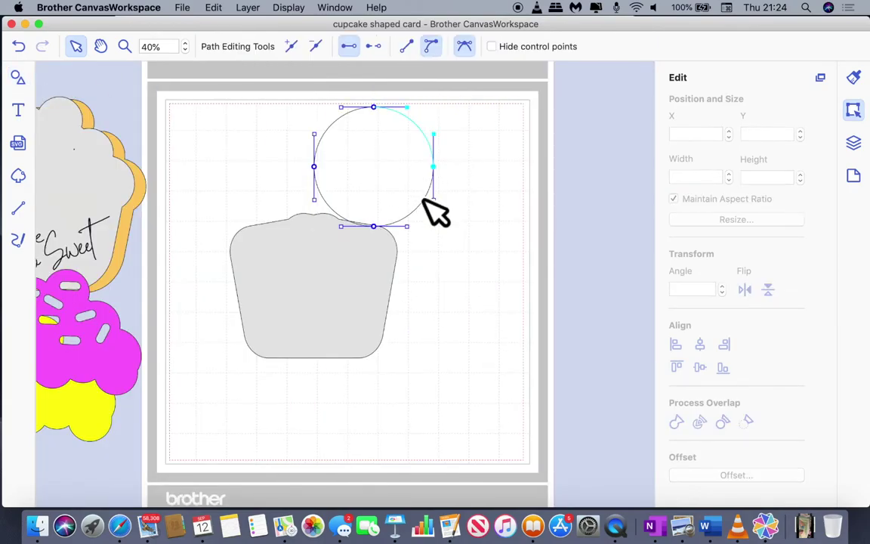
click(452, 253)
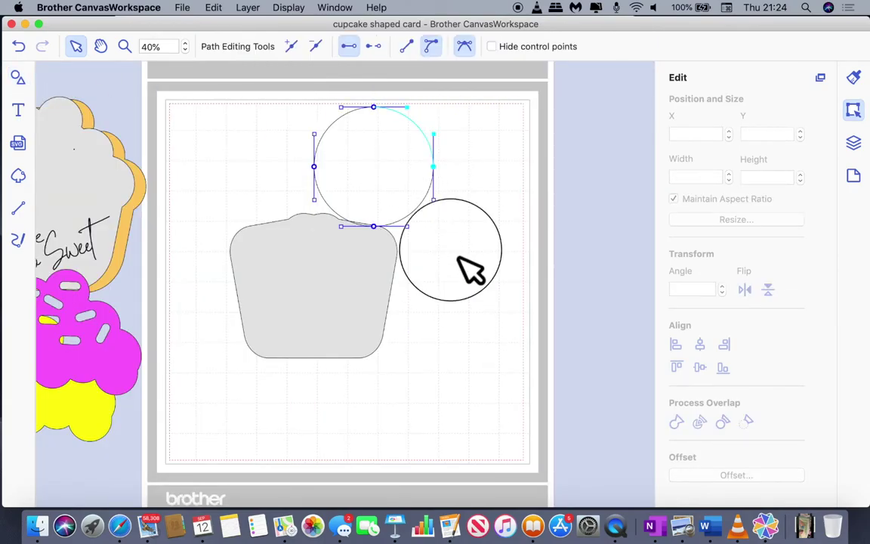
Duplicate the circle and set the copy aside at the mat's right edge.
click(400, 142)
right_click(390, 129)
click(425, 176)
drag(375, 190, 572, 181)
Shrink the original circle to about 1.89" and place it over the base's upper-left corner.
click(316, 169)
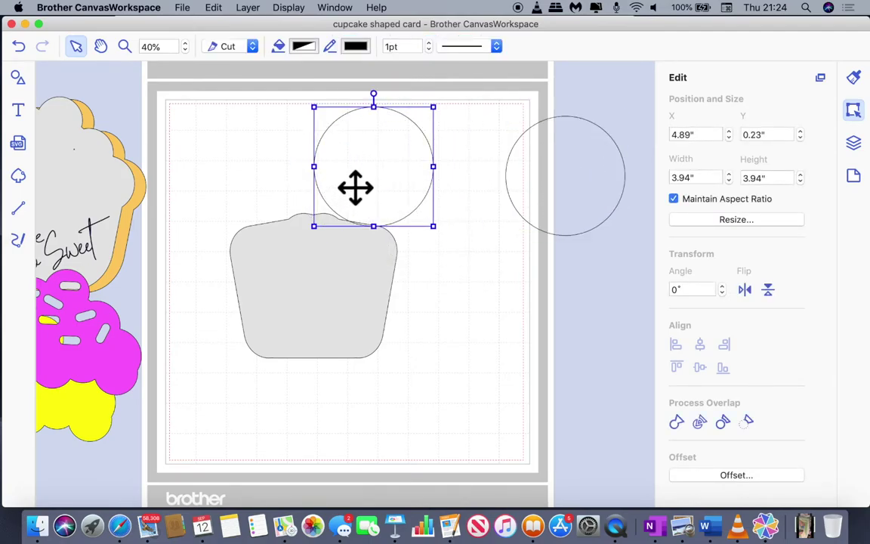
drag(314, 107, 367, 161)
click(420, 210)
drag(420, 210, 240, 234)
click(272, 264)
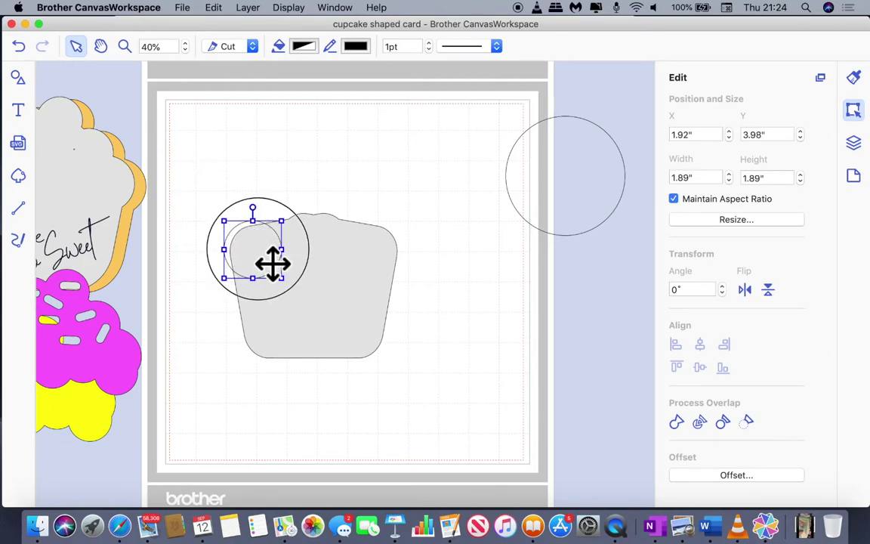
drag(273, 264, 265, 255)
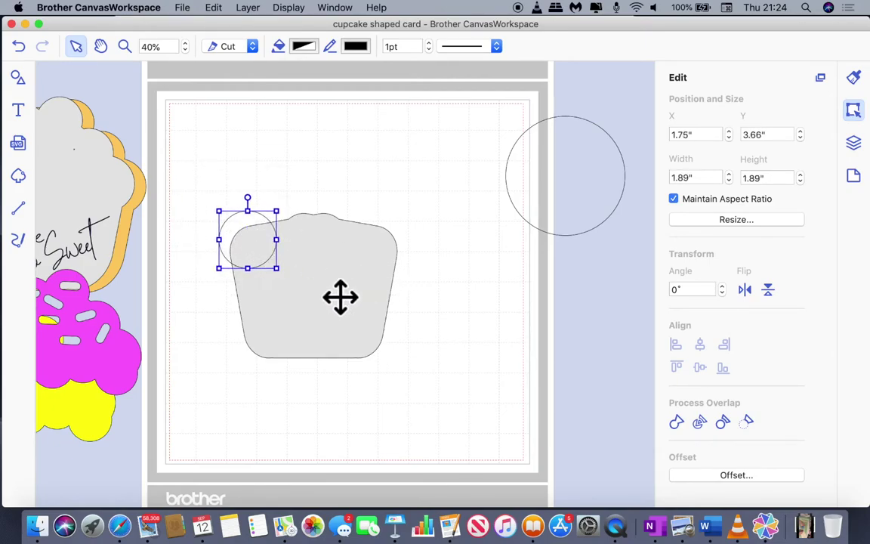
Duplicate the small circle repeatedly, placing overlapping copies along the base's top edge and in a second row above it.
drag(269, 254, 401, 253)
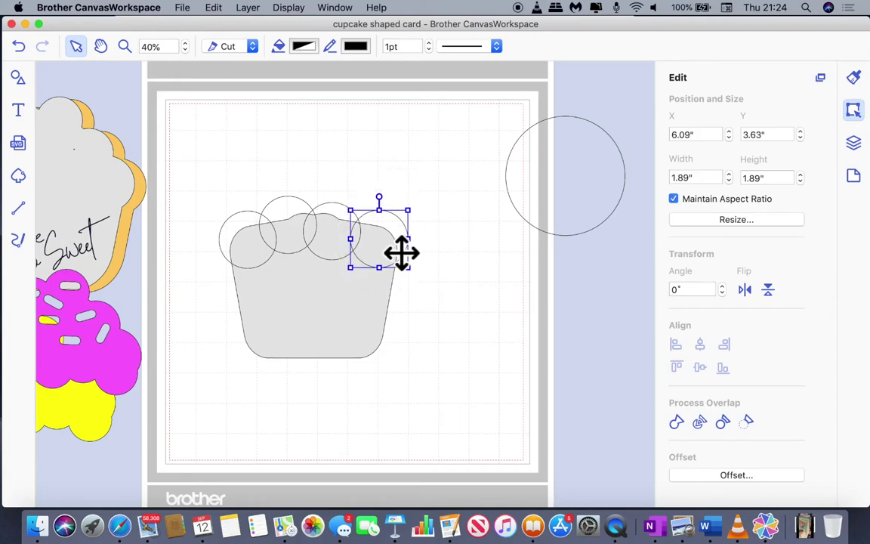
key(super+d)
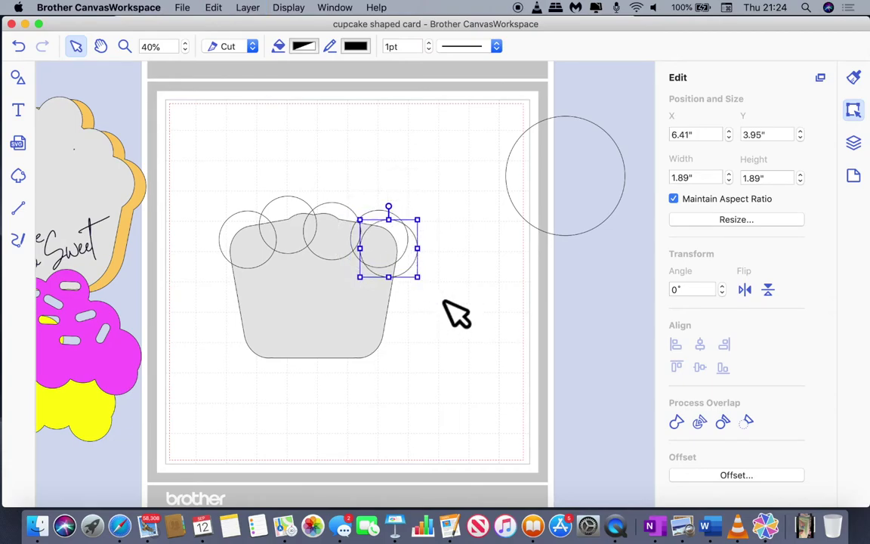
click(455, 312)
click(412, 276)
drag(413, 276, 385, 233)
click(461, 314)
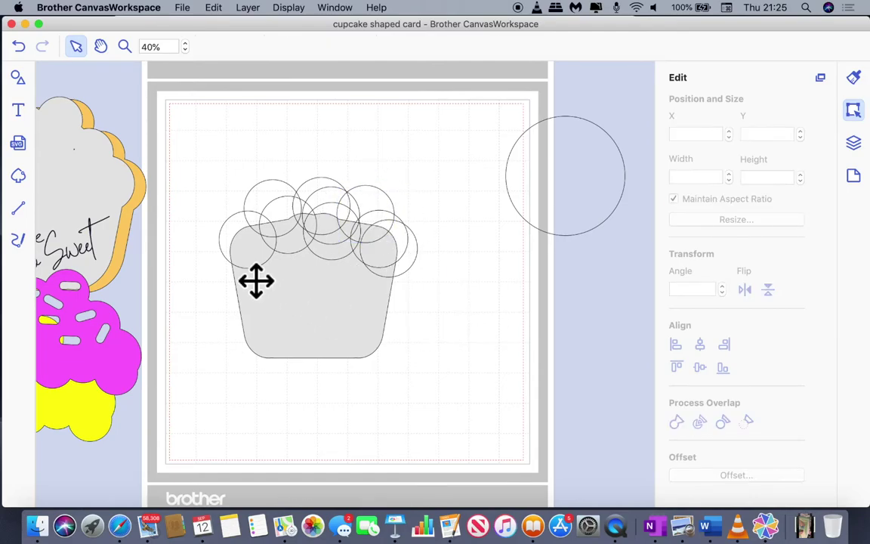
Stack further copies above the second row, shrunk to about 1.64", to form the frosting's peak.
click(387, 223)
drag(387, 223, 324, 214)
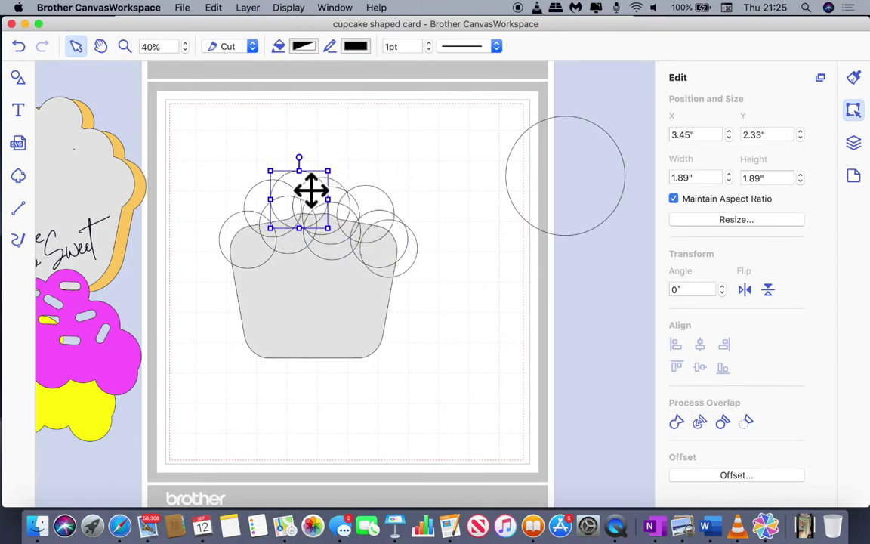
drag(272, 172, 278, 177)
drag(323, 227, 331, 194)
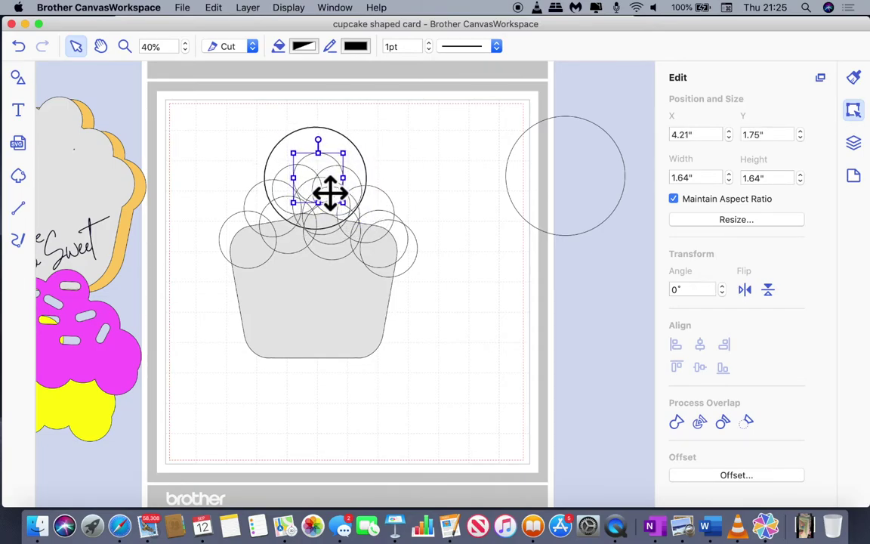
click(480, 351)
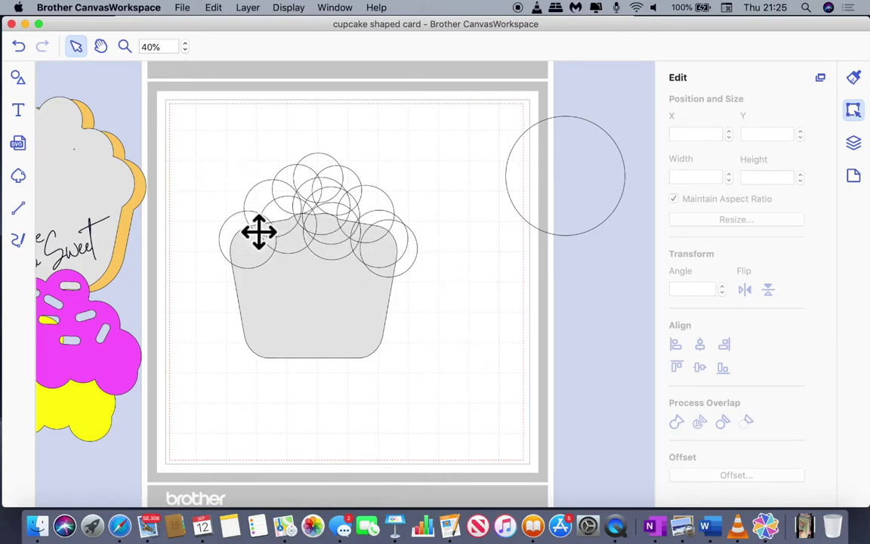
Adjust the positions of the outer frosting circles on both sides and select all the circles together with the base.
click(252, 264)
drag(252, 267, 277, 206)
drag(418, 274, 415, 278)
click(451, 313)
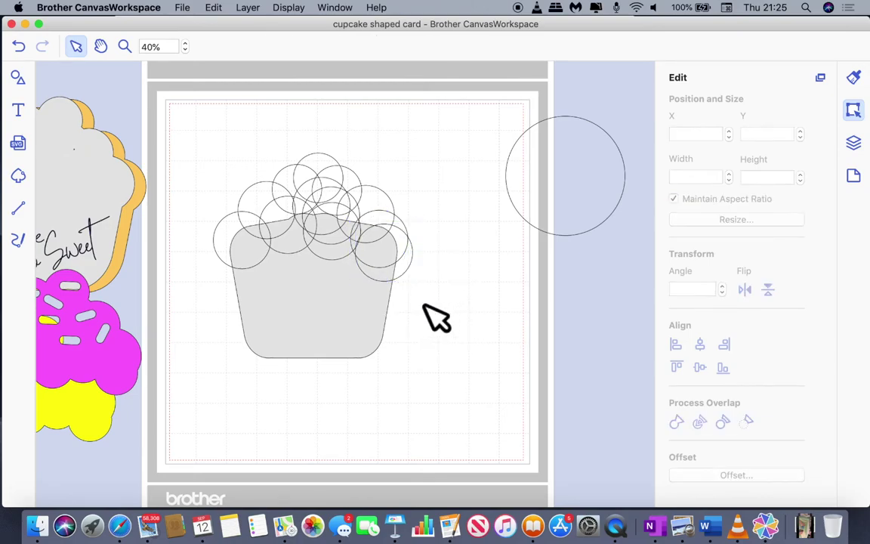
drag(186, 139, 409, 318)
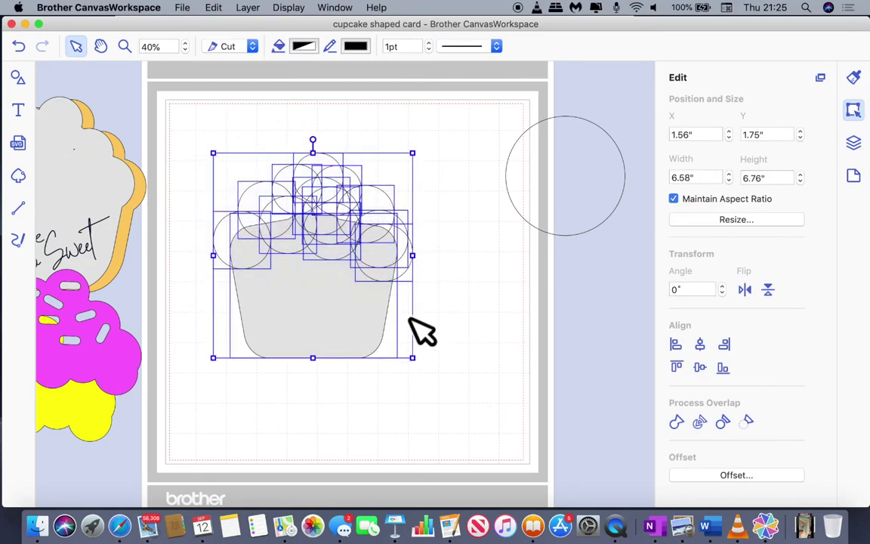
Try welding the frosting circles and base into one outline, and undo the weld.
click(694, 421)
click(495, 413)
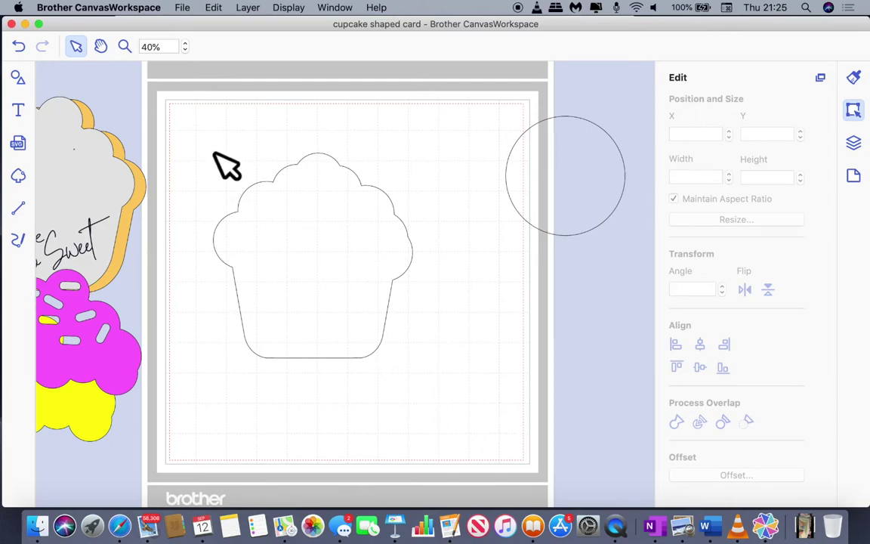
click(27, 47)
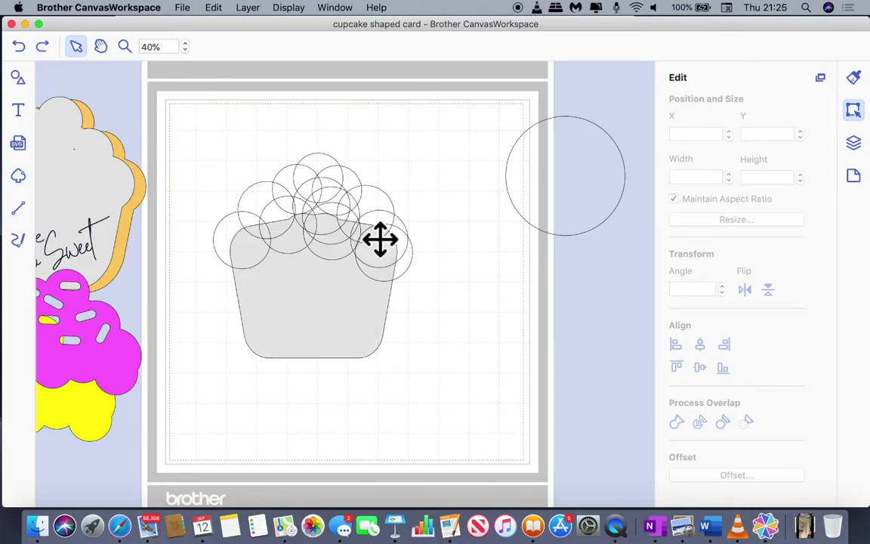
Reposition the outer frosting circles on the right side and weld all circles with the base into one cupcake outline.
mouse_move(401, 274)
mouse_down()
mouse_move(419, 283)
mouse_move(408, 290)
mouse_up()
drag(397, 234, 428, 285)
click(459, 311)
drag(197, 125, 417, 372)
click(676, 422)
click(501, 398)
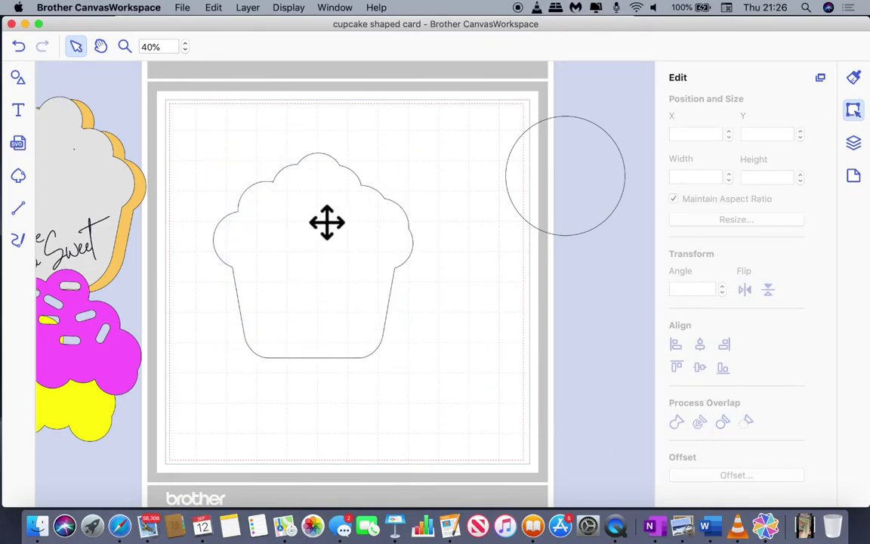
Copy the cupcake outline, park the copy beside the mat on the right, and move the spare circle farther off the mat.
click(297, 292)
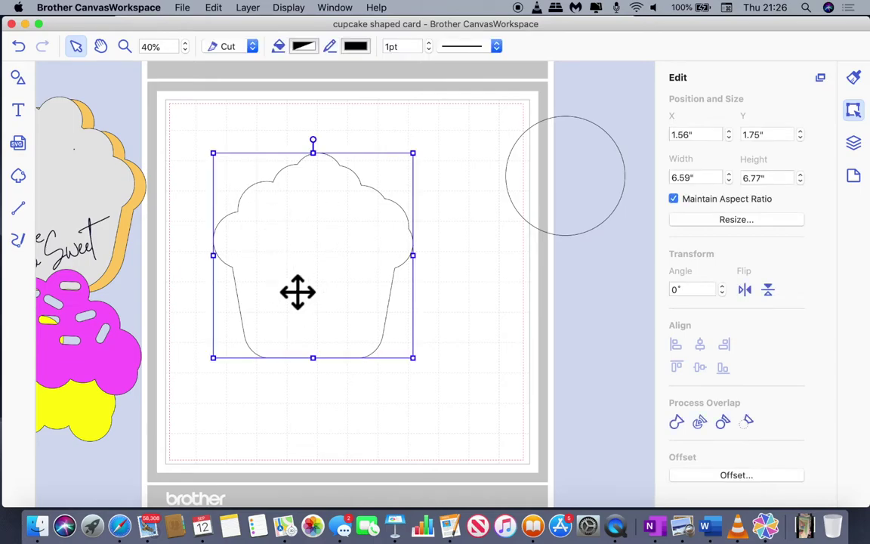
key(super+c)
key(super+v)
drag(437, 305, 562, 383)
drag(564, 163, 630, 129)
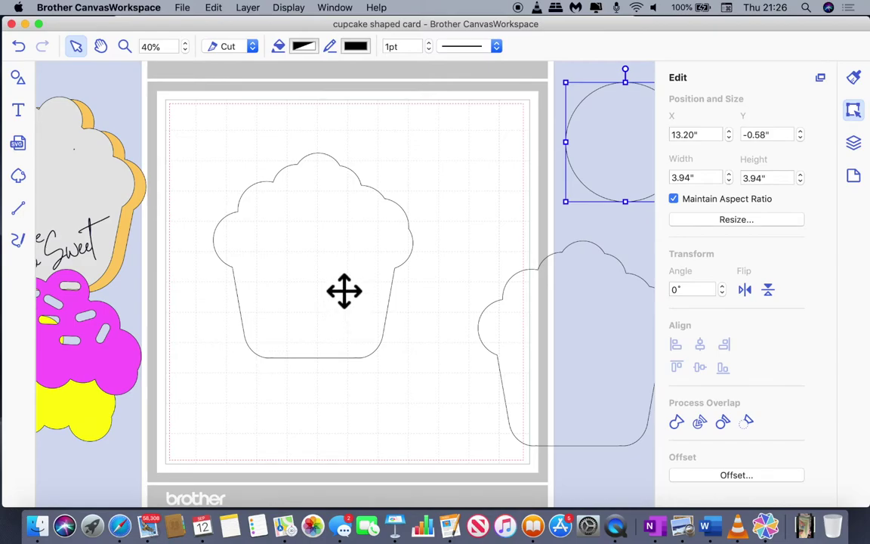
Shift the cupcake left on the mat, duplicate it beside itself on the right, and move the parked copy farther away.
drag(344, 292, 317, 287)
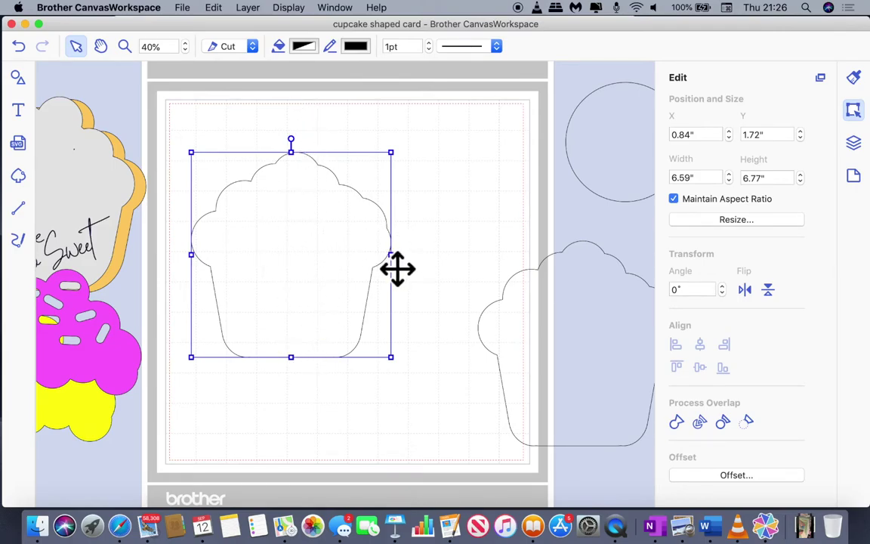
double_click(345, 294)
click(319, 270)
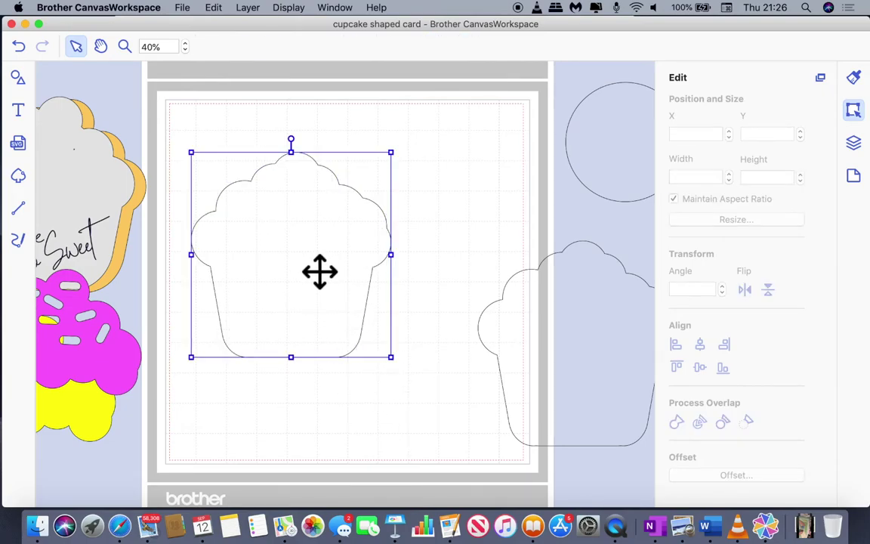
right_click(309, 258)
click(339, 301)
drag(355, 320, 506, 282)
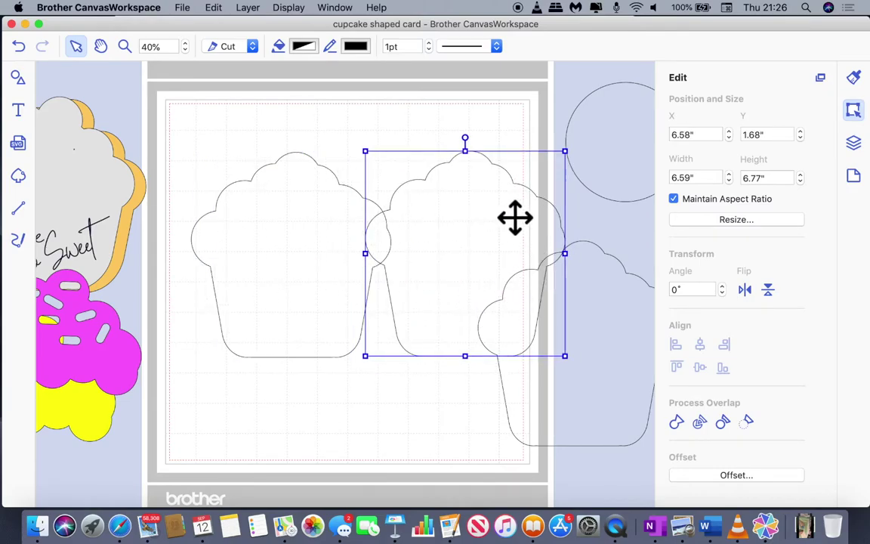
click(647, 365)
drag(647, 365, 719, 375)
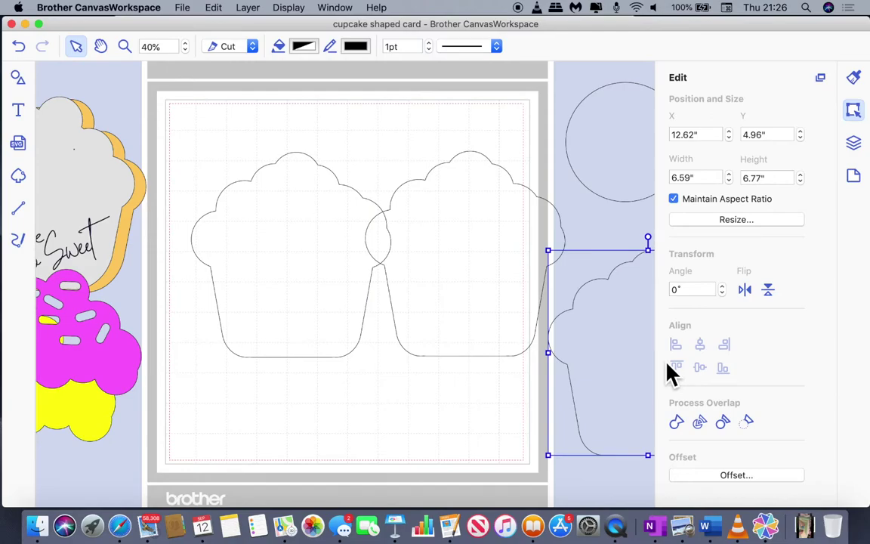
Separate the two cupcakes, flip the right one horizontally, and move it back so its frosting edge overlaps the left one.
click(454, 283)
click(327, 261)
drag(327, 262, 287, 258)
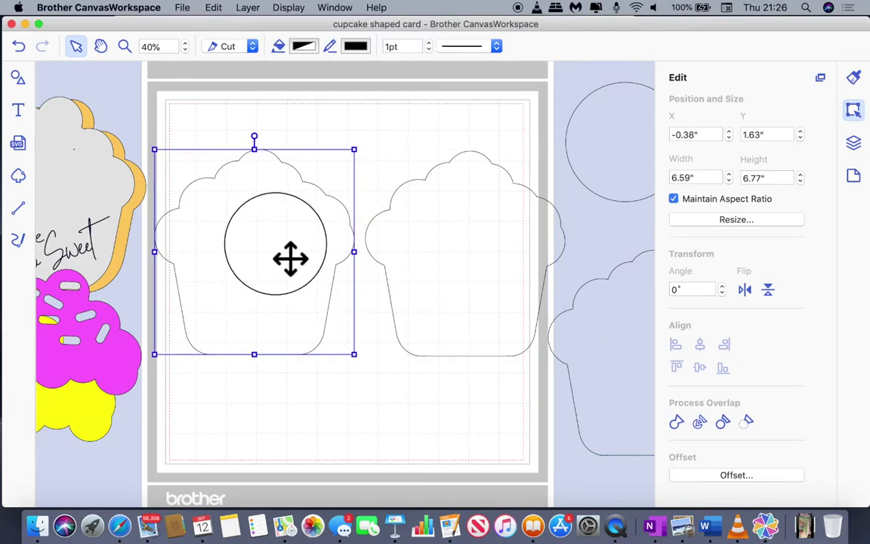
click(468, 274)
click(745, 290)
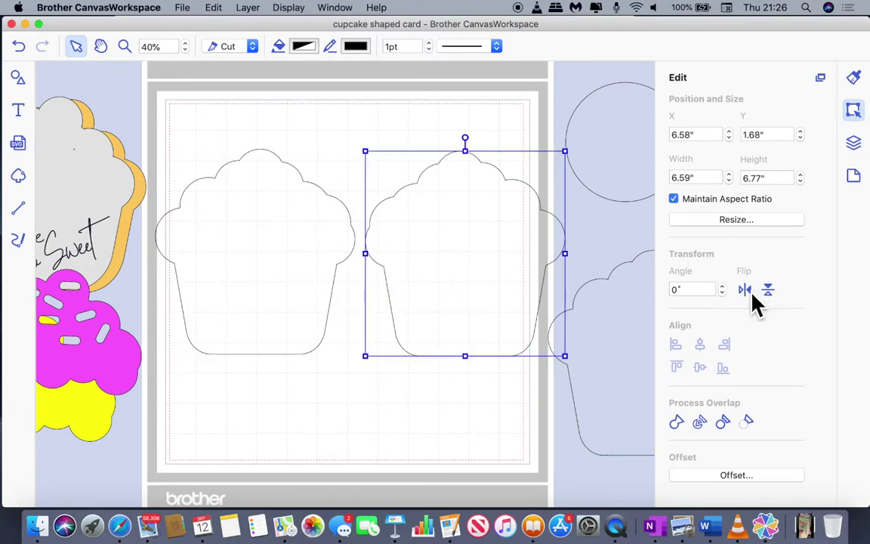
drag(475, 272, 443, 274)
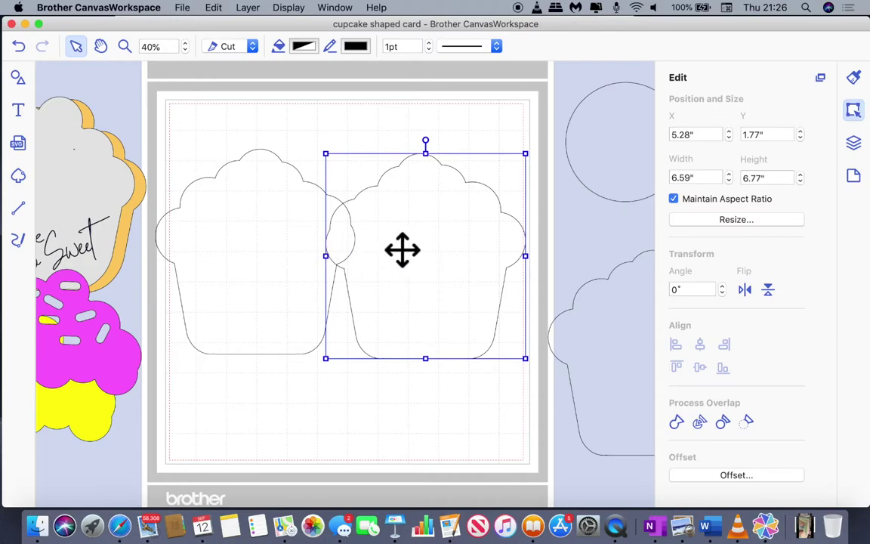
Line up the left cupcake with the flipped one so their frosting edges overlap, and align both at the bottom.
click(276, 274)
drag(277, 275, 283, 280)
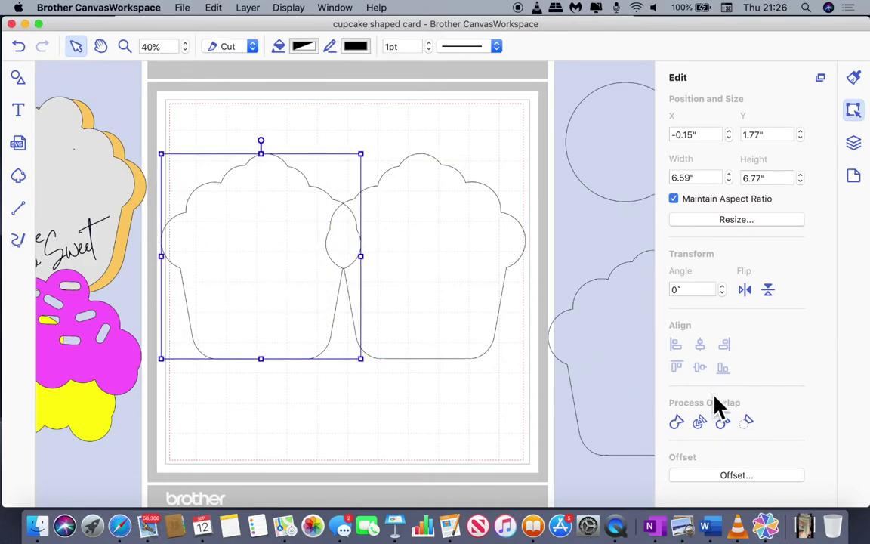
drag(623, 367, 632, 334)
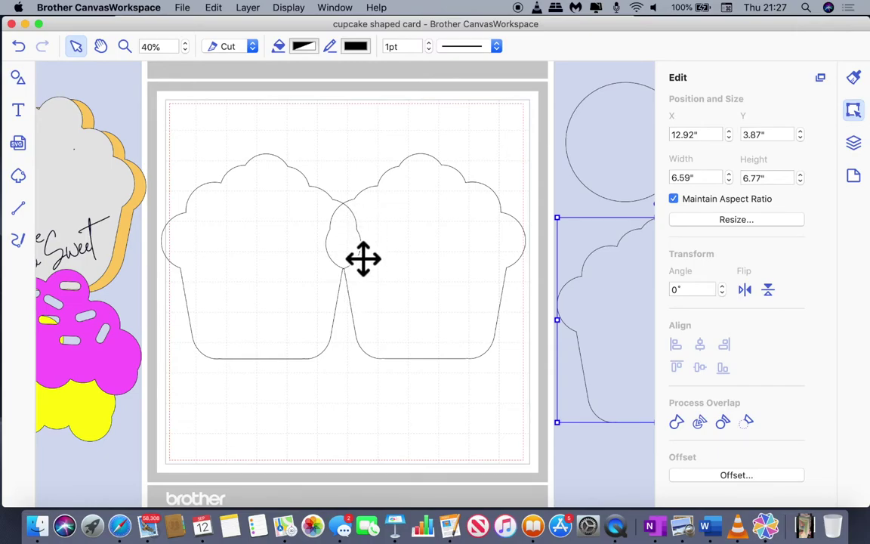
drag(163, 122, 445, 278)
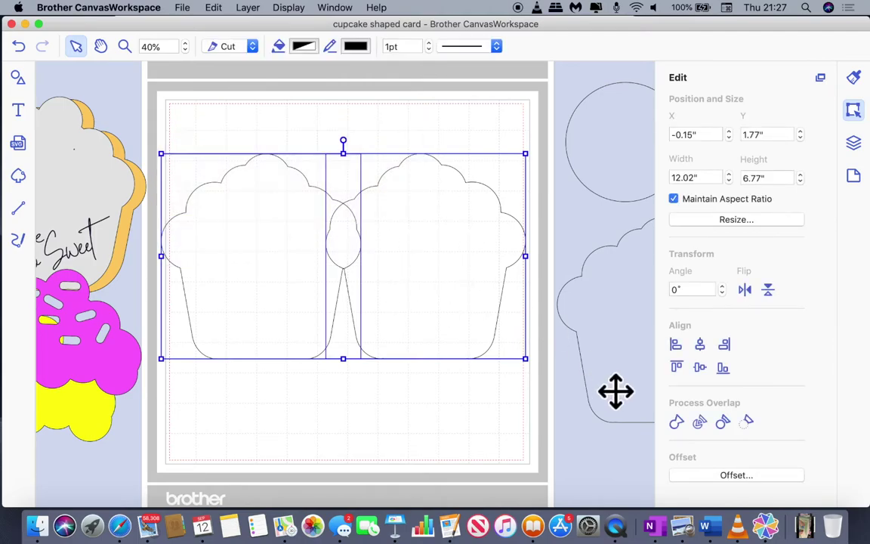
click(725, 372)
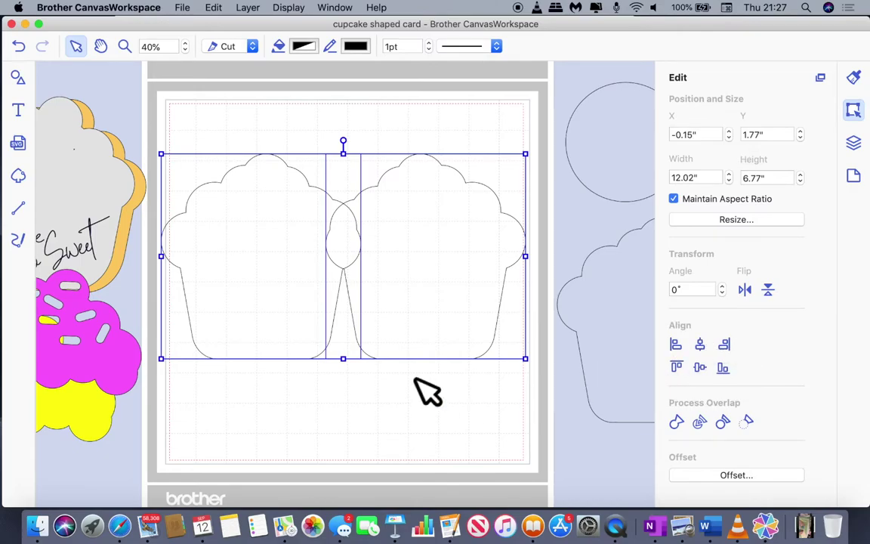
click(483, 412)
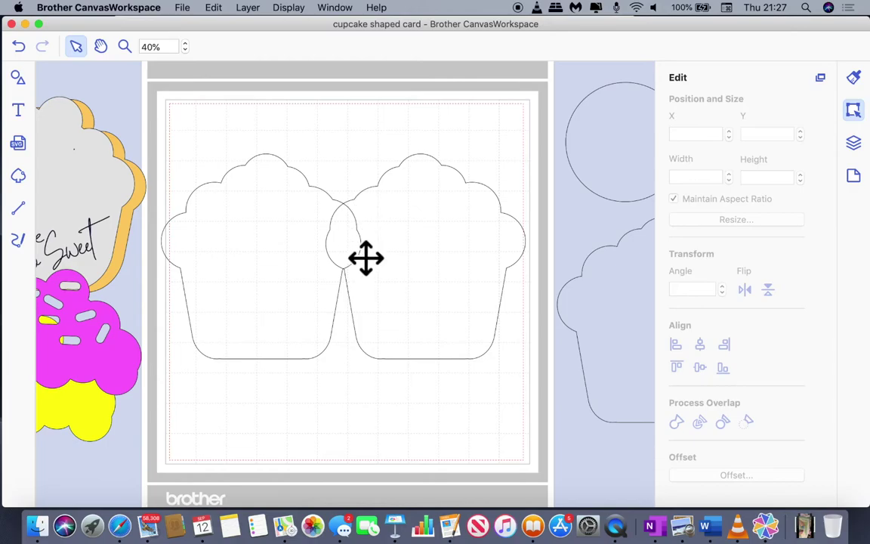
Nudge the right cupcake to X 5.21" and Y 1.79" to deepen its overlap with the left one.
click(412, 294)
key(Left)
key(Left)
key(Left)
key(Left)
key(Left)
key(Left)
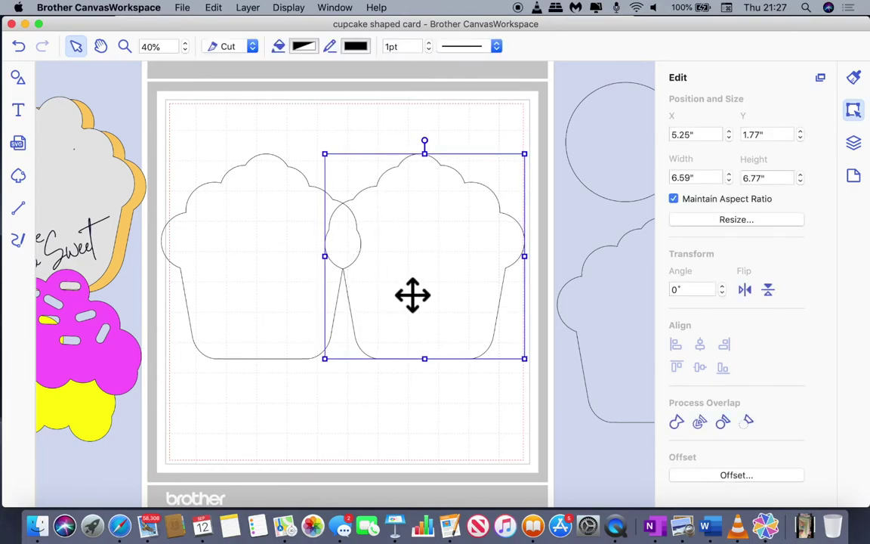
key(Down)
key(Right)
key(Right)
key(Right)
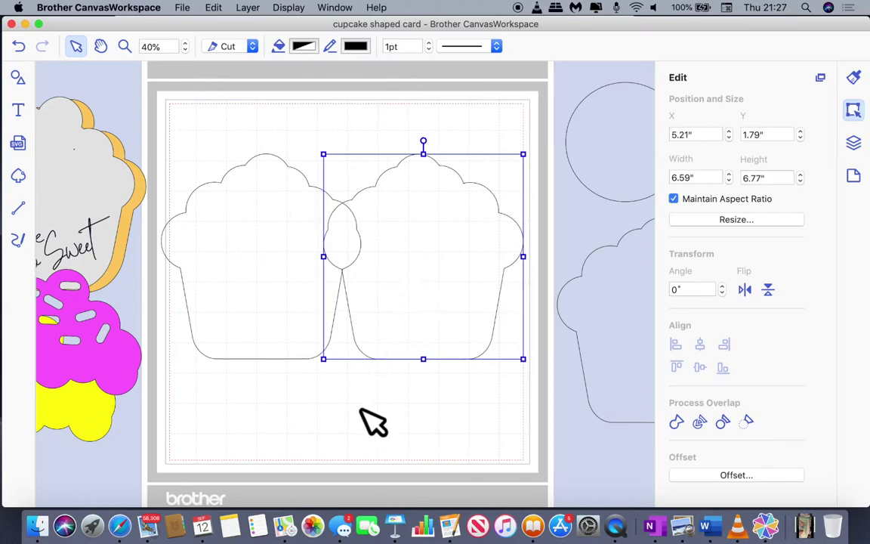
Align both cupcakes at the bottom, weld them into one card shape, and move it to the upper edge of the mat.
click(364, 405)
drag(184, 132, 423, 287)
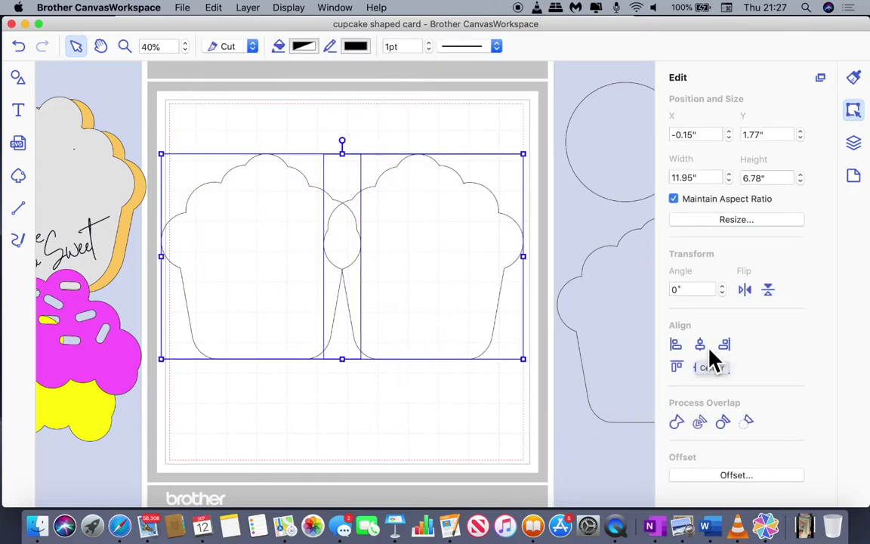
click(723, 368)
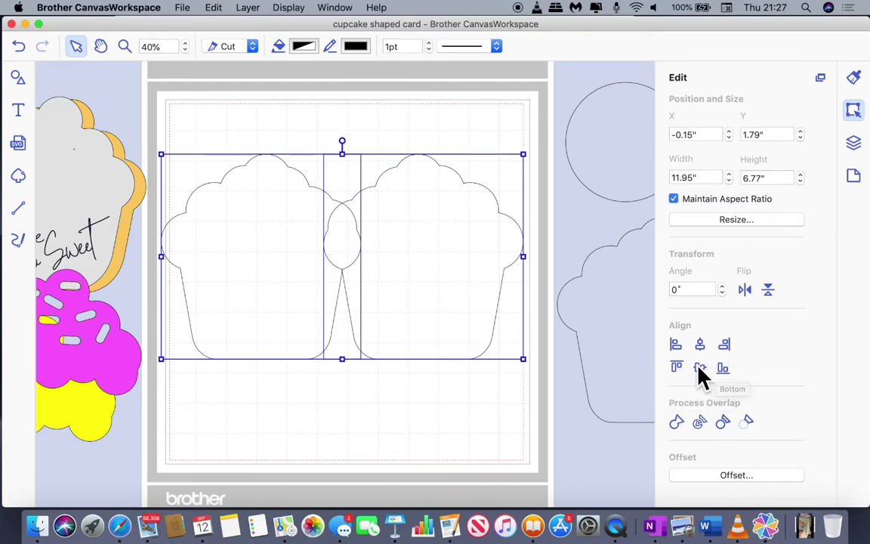
click(682, 424)
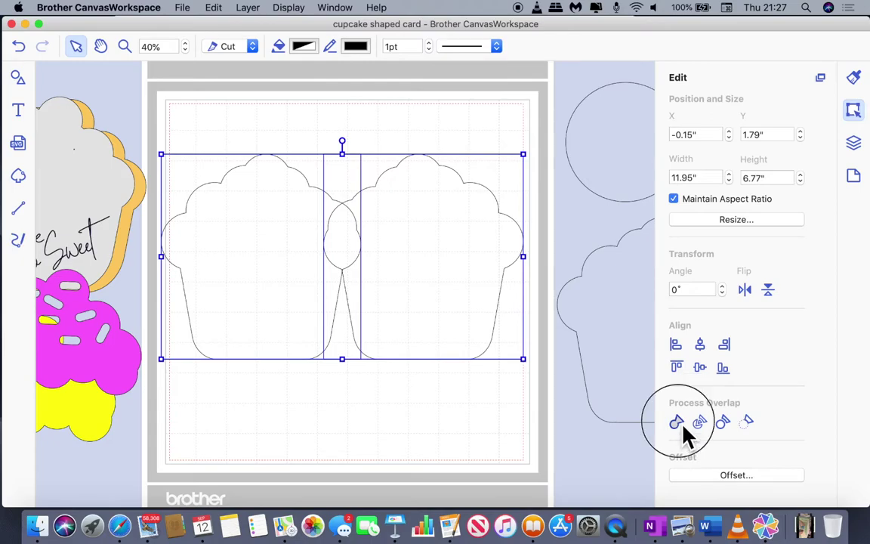
click(482, 427)
drag(419, 264, 428, 215)
double_click(352, 237)
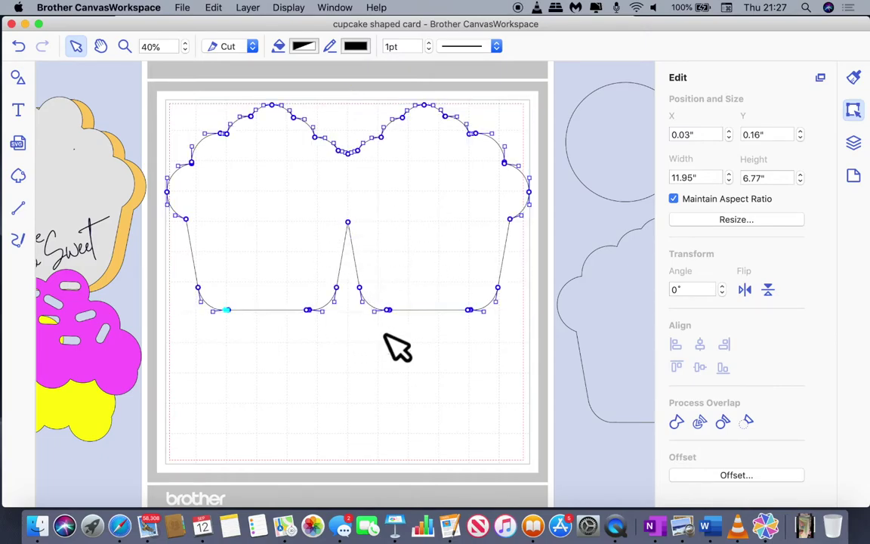
click(406, 398)
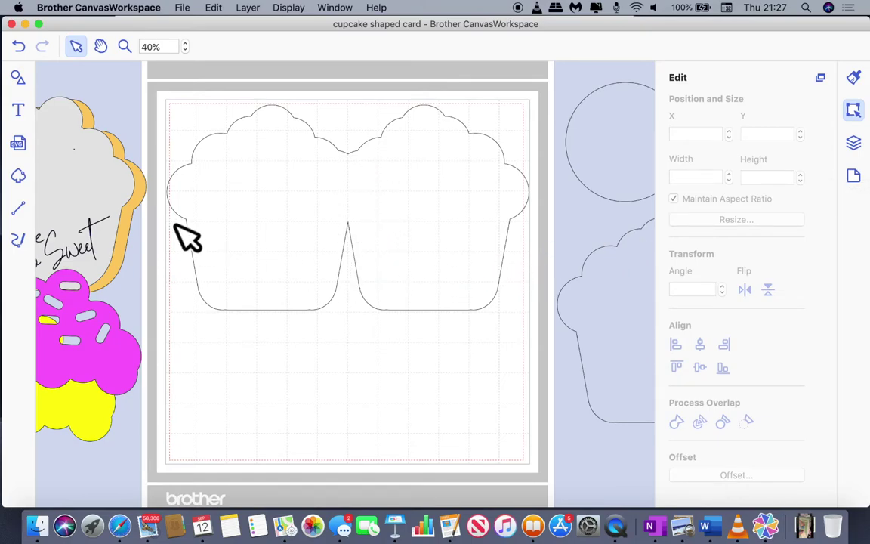
Turn on Snap to Grid and draw a vertical fold line from the frosting notch to the gap between the bases.
click(854, 176)
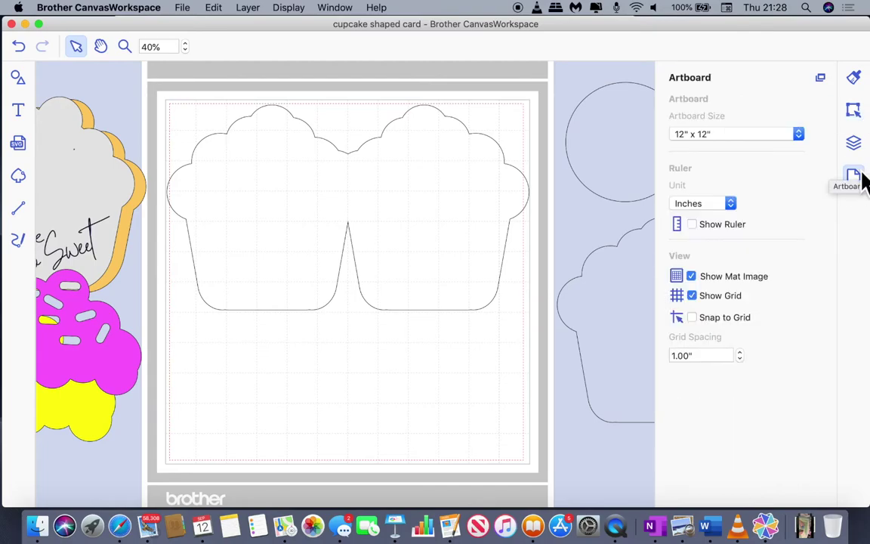
click(692, 318)
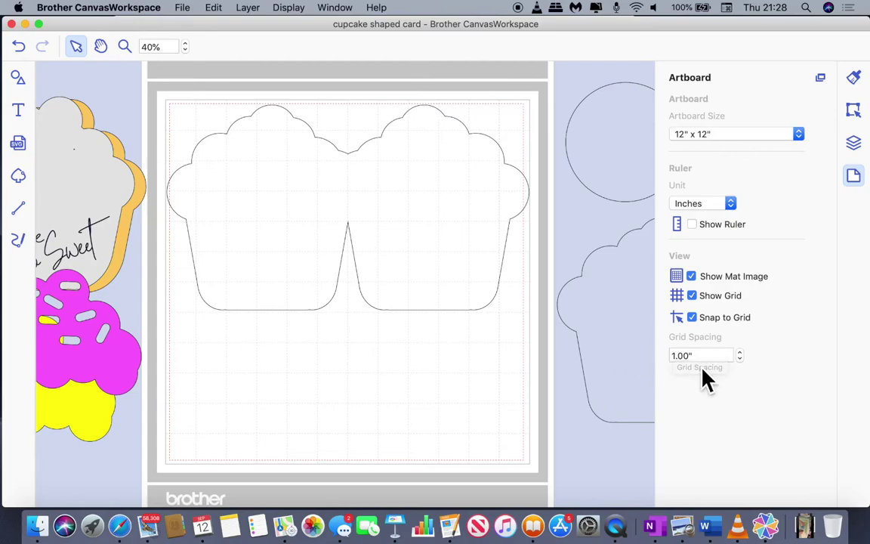
click(27, 211)
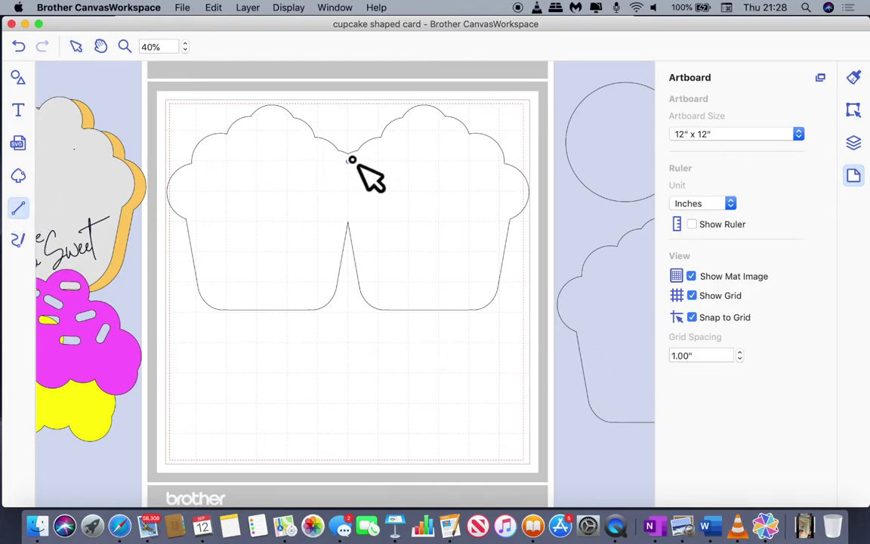
drag(351, 164, 348, 221)
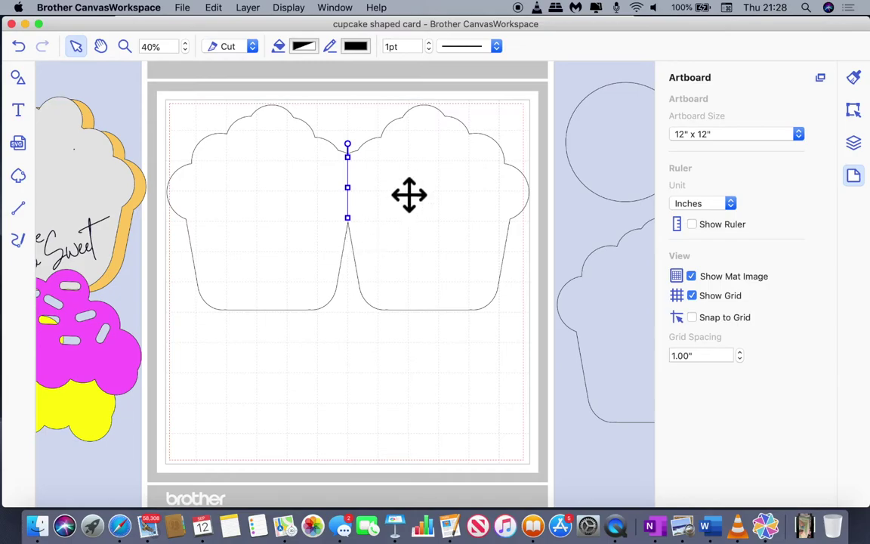
Change the fold line's dash pattern to spaced dots.
click(463, 48)
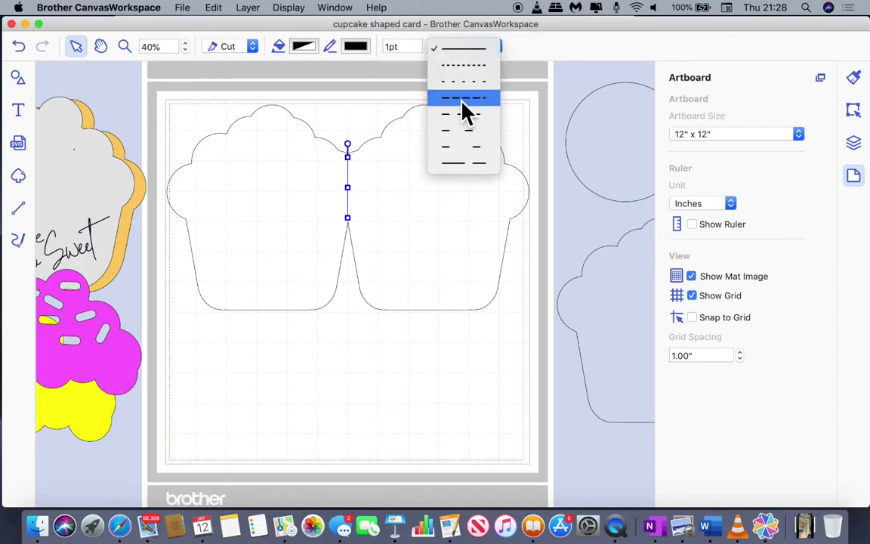
click(578, 43)
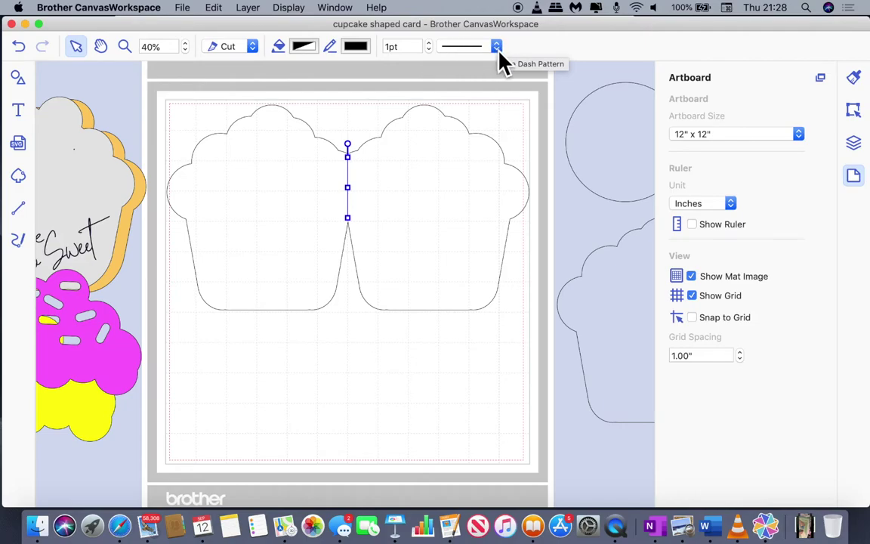
click(497, 47)
click(484, 89)
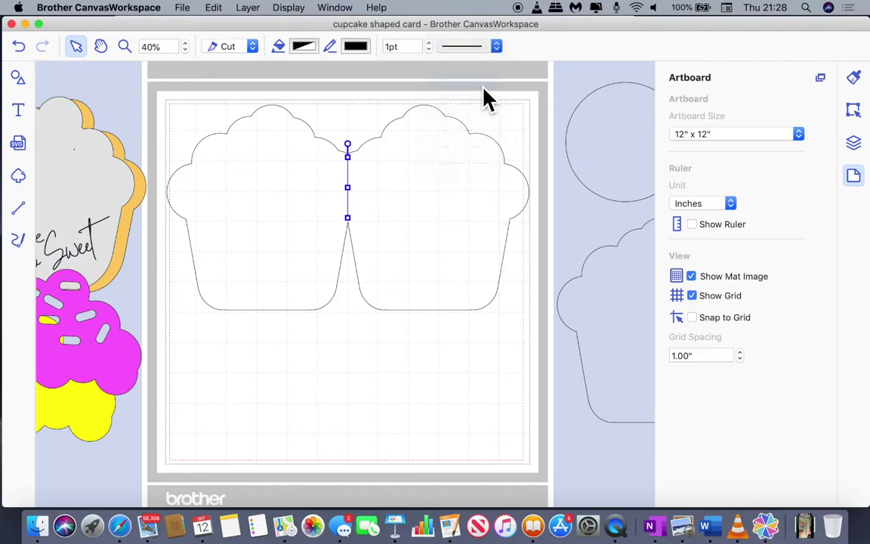
click(392, 347)
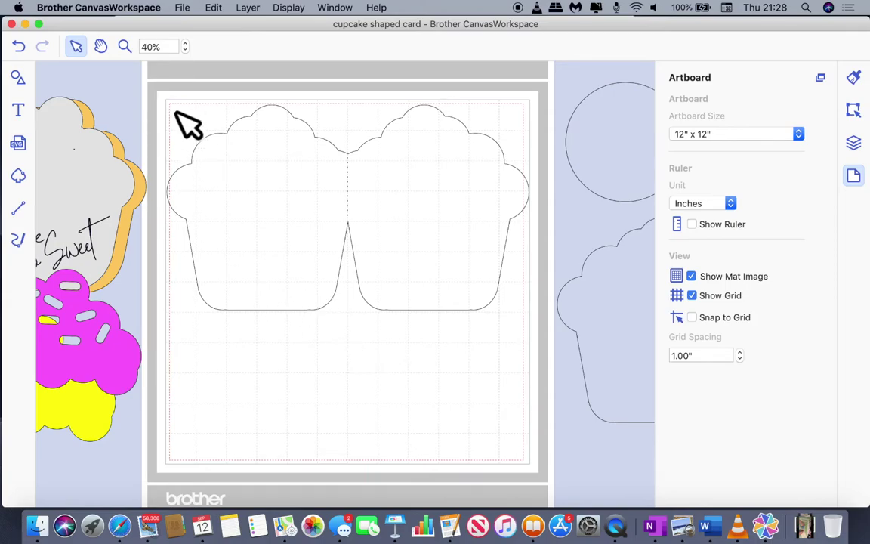
Group the card outline with its dotted fold line and move them together up and slightly left.
drag(156, 86, 491, 317)
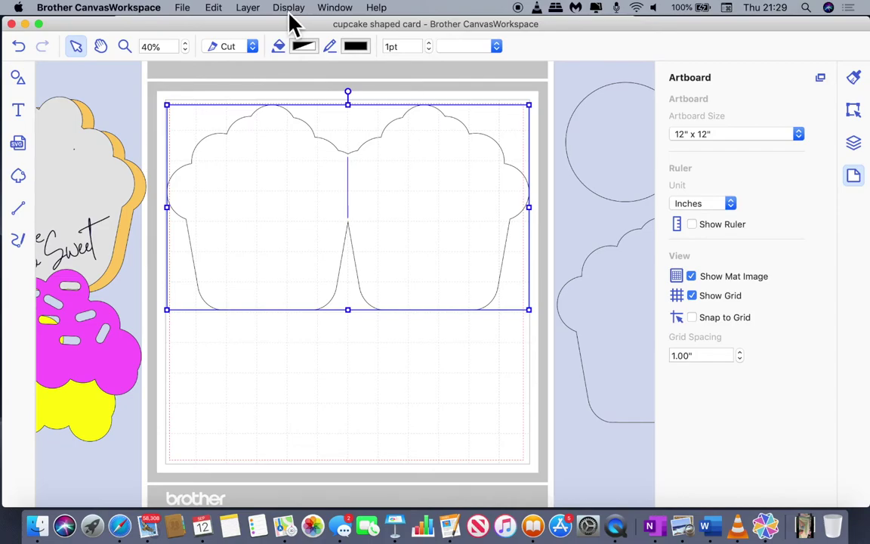
click(249, 7)
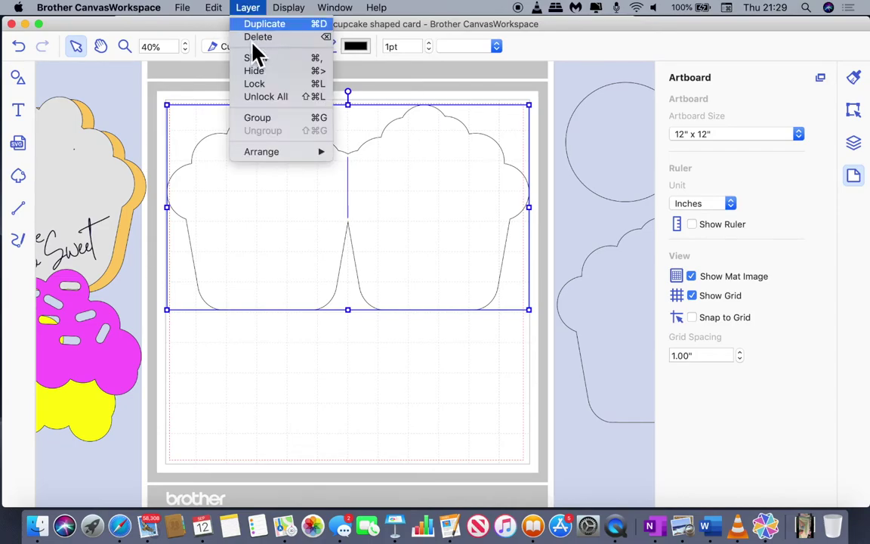
click(276, 133)
click(338, 370)
drag(398, 215, 383, 188)
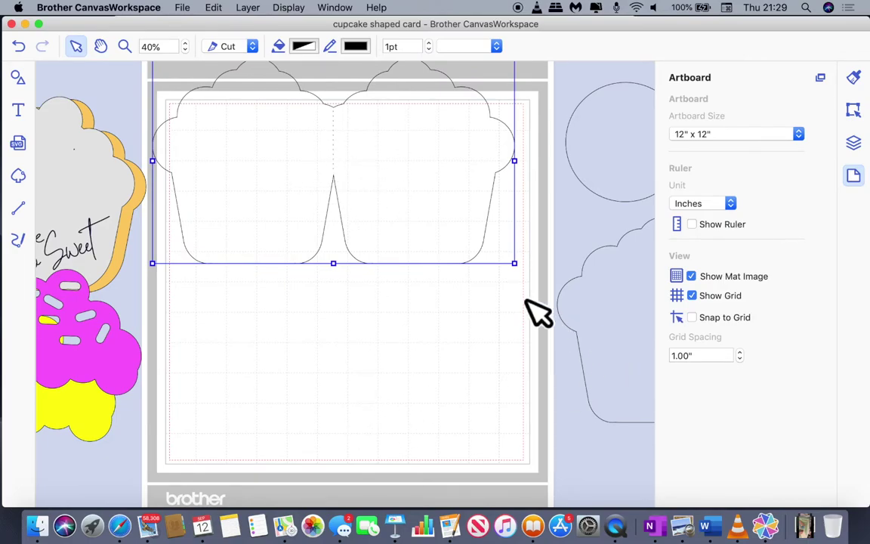
Move the grouped card up on the mat and bring the single cupcake shape onto the mat beneath it.
drag(431, 191, 438, 140)
drag(605, 352, 293, 361)
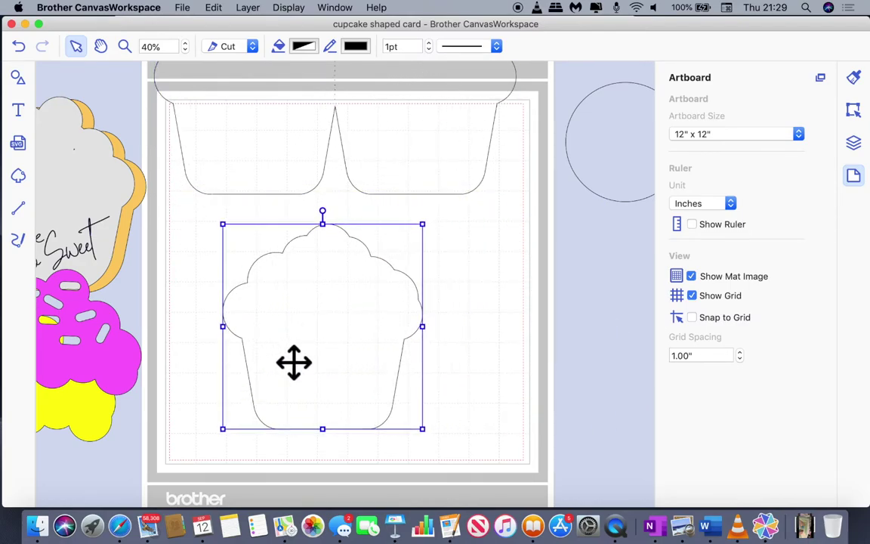
double_click(351, 353)
scroll(488, 313, up, 2)
click(485, 315)
mouse_move(410, 317)
mouse_down()
mouse_move(461, 149)
mouse_move(401, 293)
mouse_move(404, 312)
mouse_move(461, 148)
mouse_move(399, 330)
mouse_up()
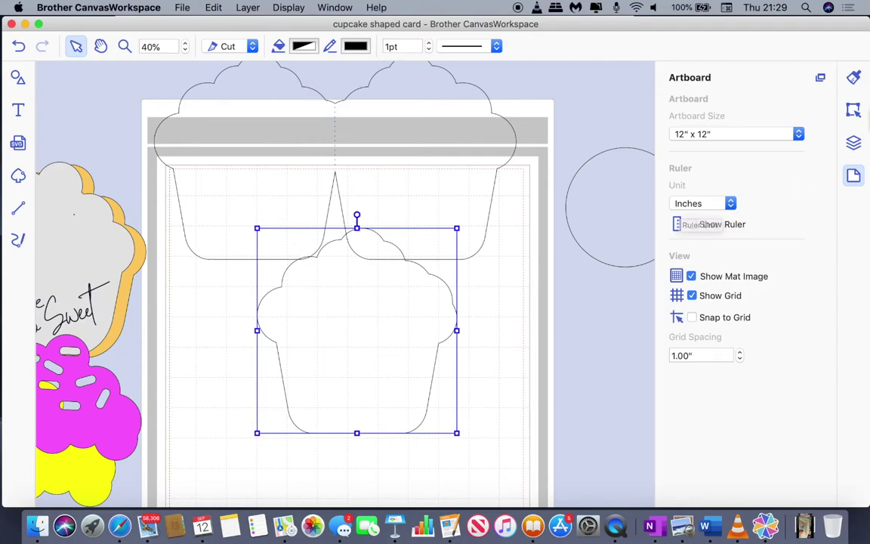
Flip the single cupcake horizontally and move it lower on the mat.
click(853, 111)
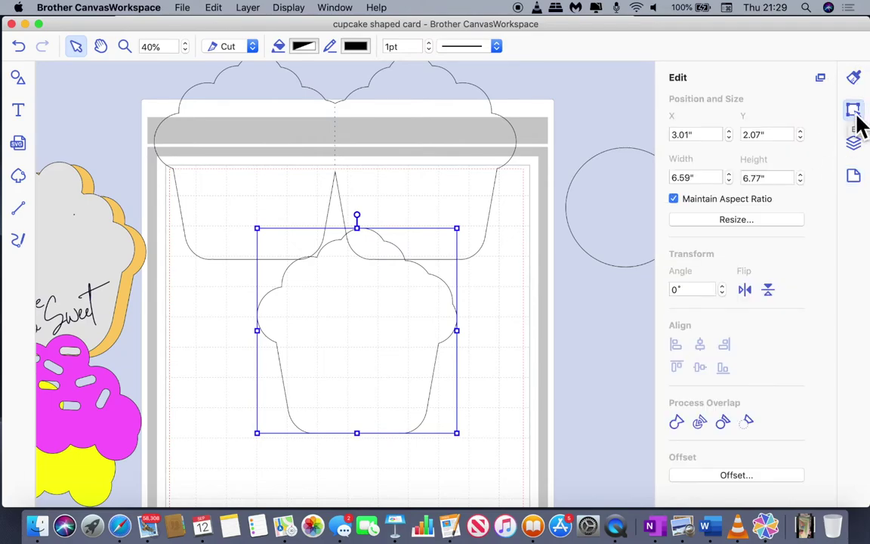
click(749, 298)
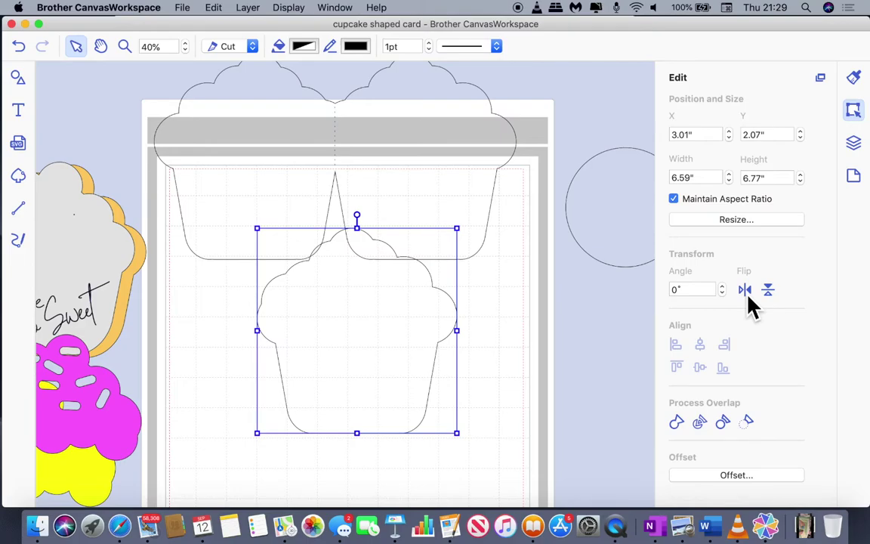
drag(310, 349, 317, 419)
Move the folding card off the right side of the mat, duplicate the single cupcake, and place the duplicate beside the mat.
drag(389, 219, 673, 330)
drag(351, 429, 549, 310)
key(super+d)
drag(567, 356, 590, 415)
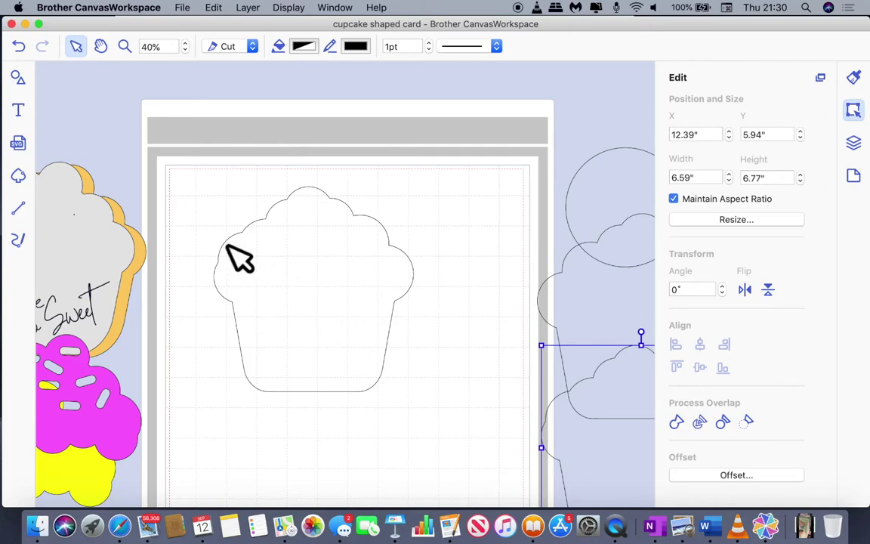
Add a plain square shape and place it over the lower part of the cupcake on the mat.
click(19, 78)
drag(95, 134, 531, 412)
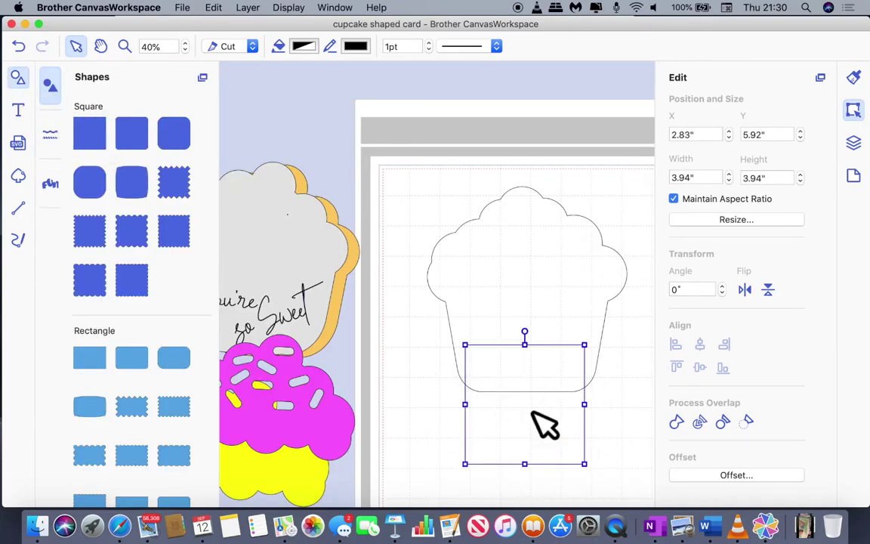
click(18, 85)
double_click(361, 445)
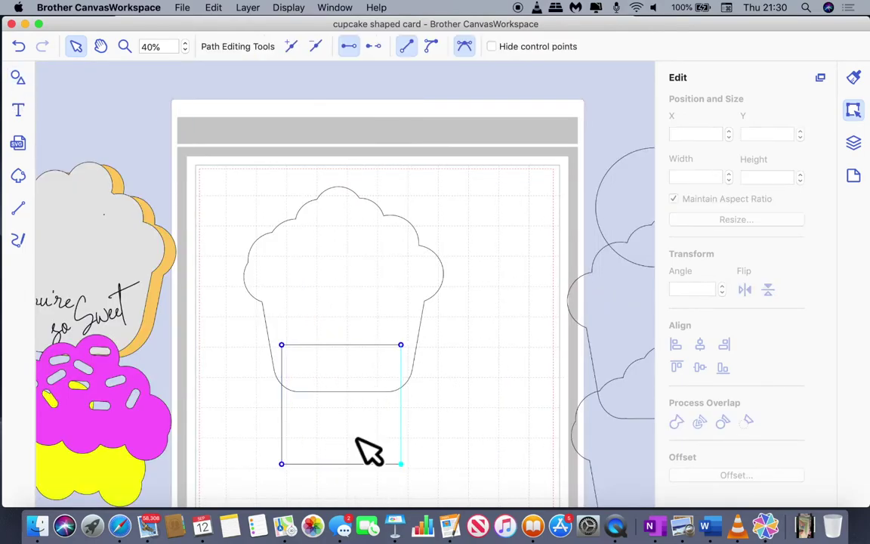
drag(351, 427, 300, 396)
drag(367, 398, 313, 353)
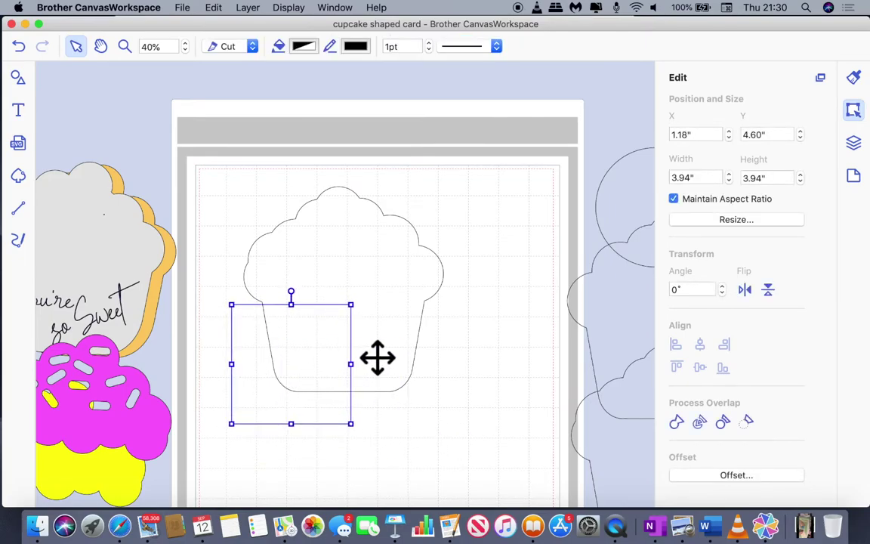
Raise the square to where frosting and base meet, and widen it to about 7.03" so it covers the whole base.
key(Up)
key(Up)
key(Up)
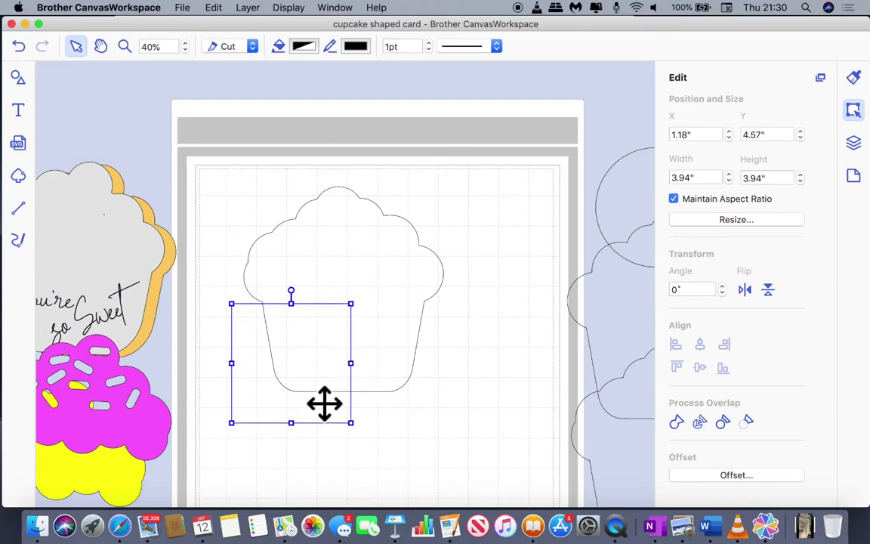
drag(351, 360, 445, 364)
click(418, 474)
click(408, 382)
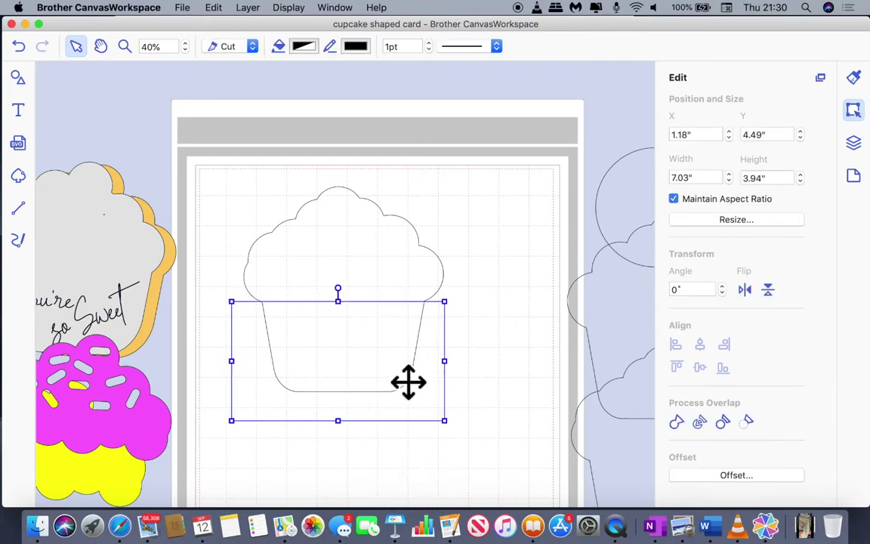
click(392, 478)
click(370, 344)
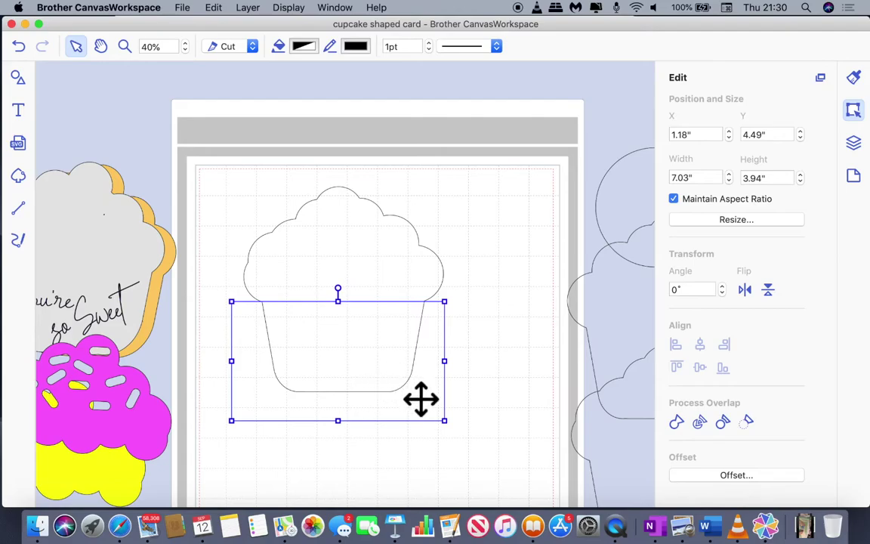
Send the rectangle to the back, behind the cupcake.
right_click(382, 341)
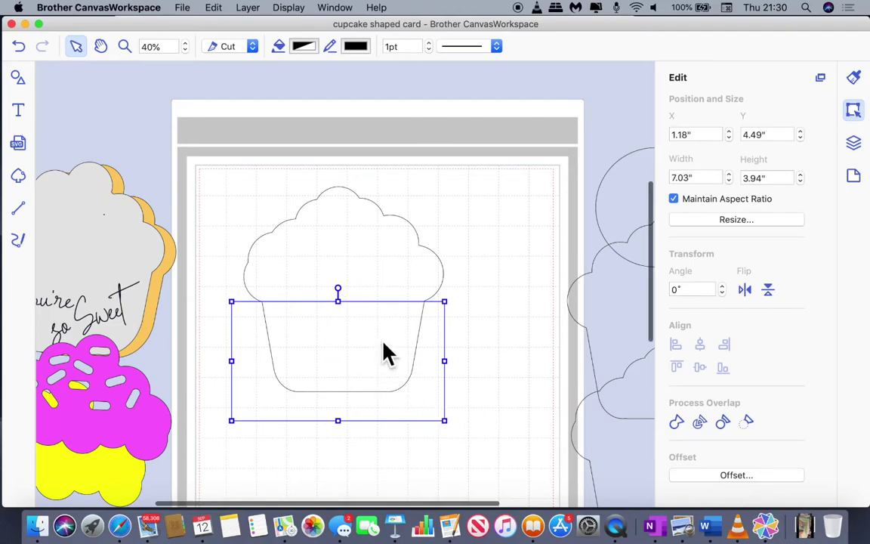
mouse_move(431, 470)
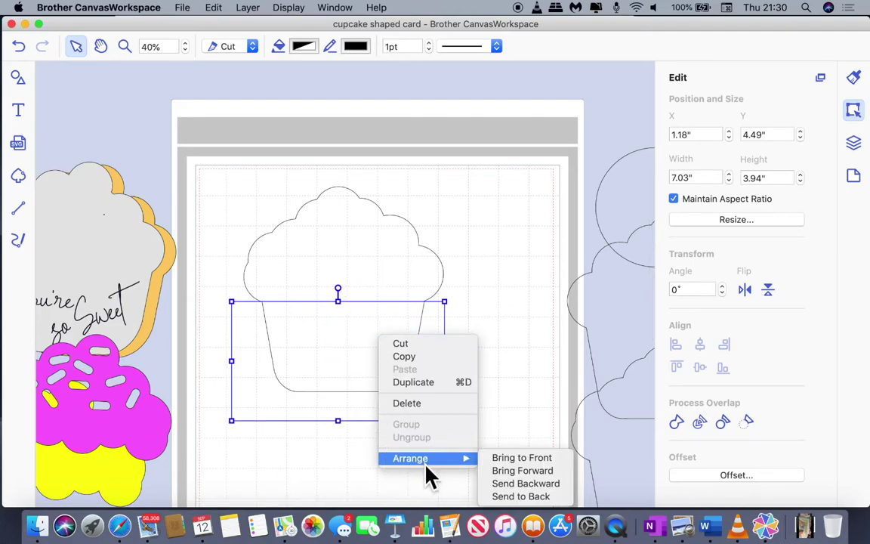
click(521, 495)
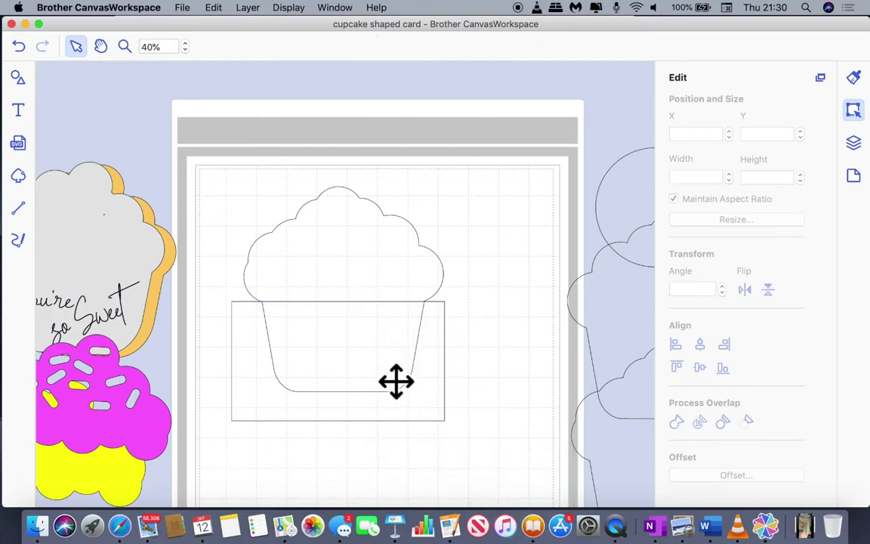
click(360, 346)
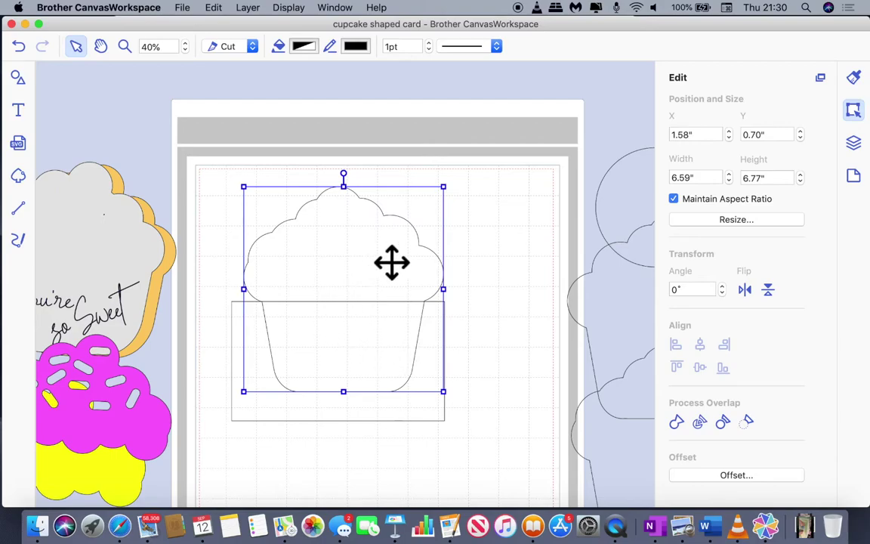
click(422, 458)
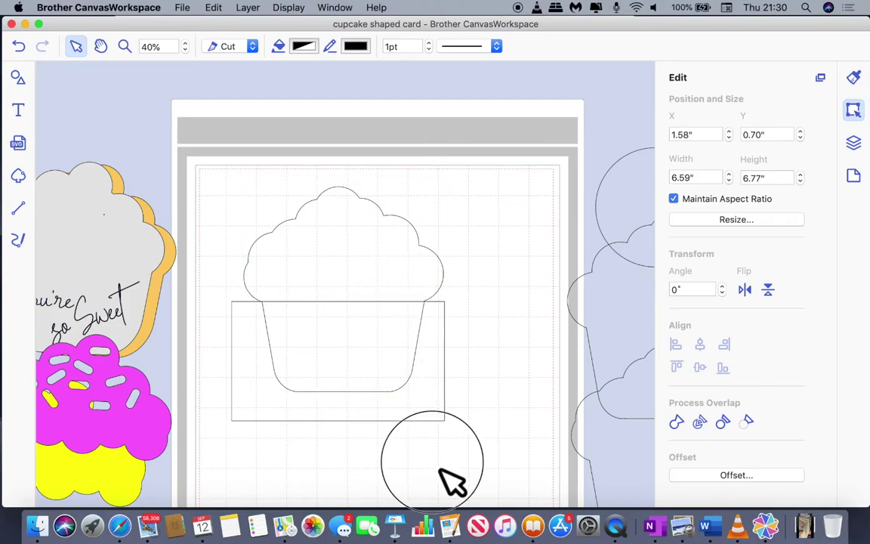
Bring the rectangle to the front, above the cupcake.
click(442, 402)
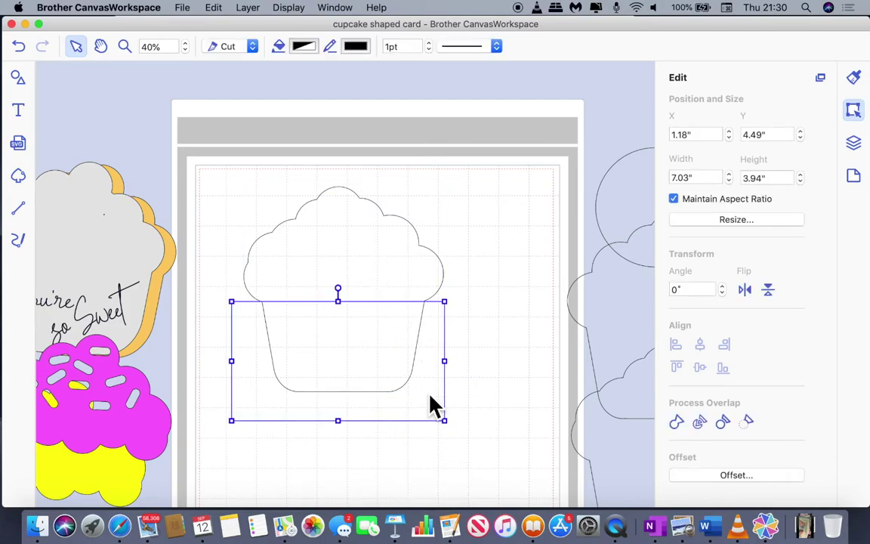
right_click(431, 404)
mouse_move(480, 498)
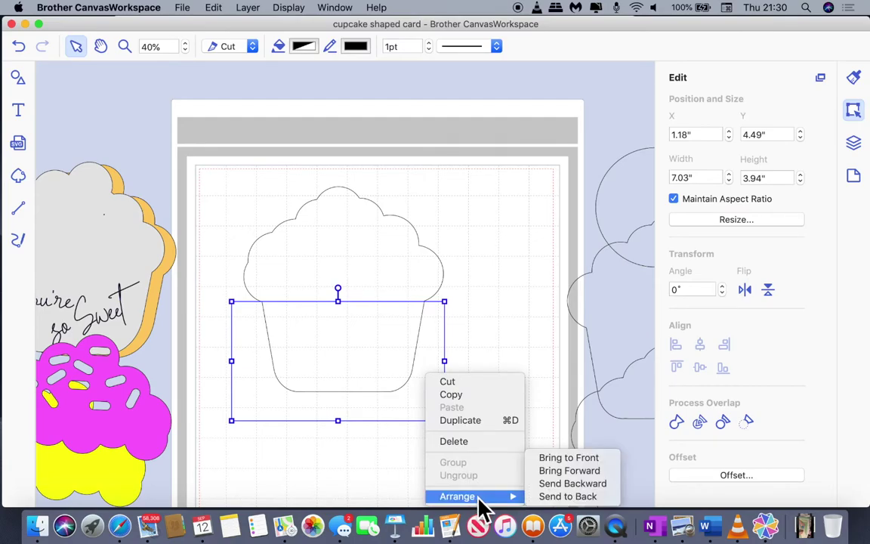
click(577, 459)
click(353, 357)
click(355, 358)
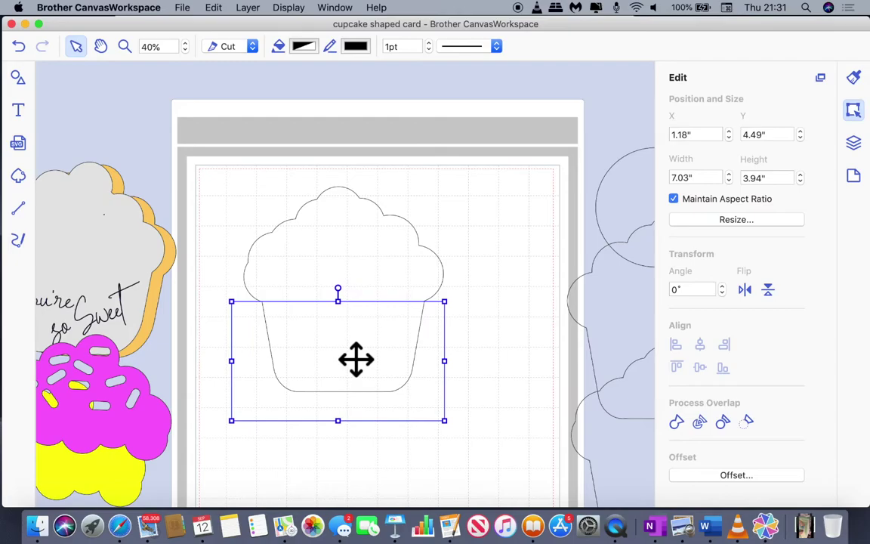
Subtract the rectangle from the cupcake to leave only the frosting, and move the frosting down to Y about 1.80".
click(380, 458)
drag(208, 171, 475, 443)
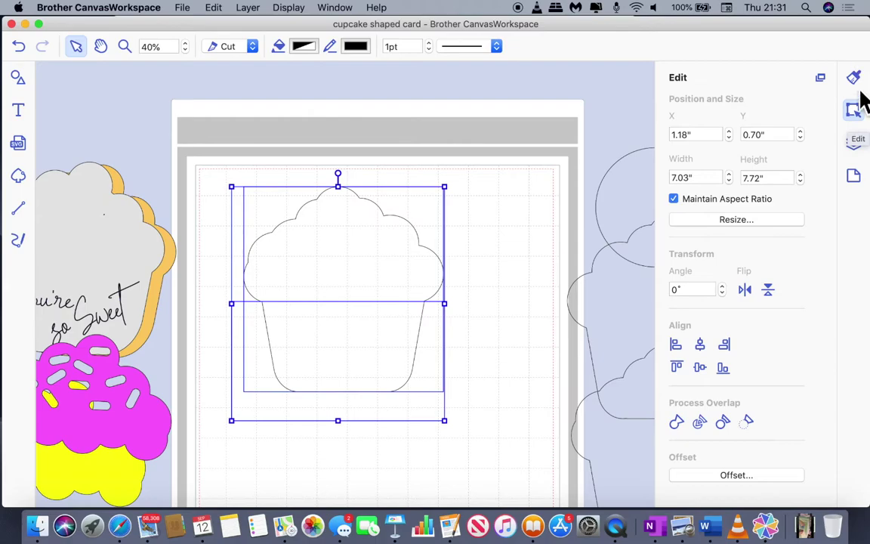
click(755, 432)
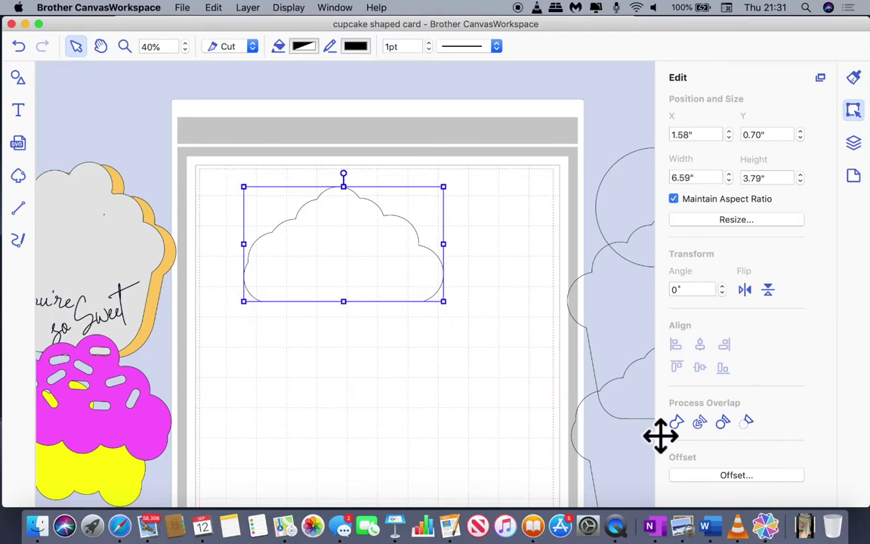
click(439, 434)
drag(391, 317, 390, 348)
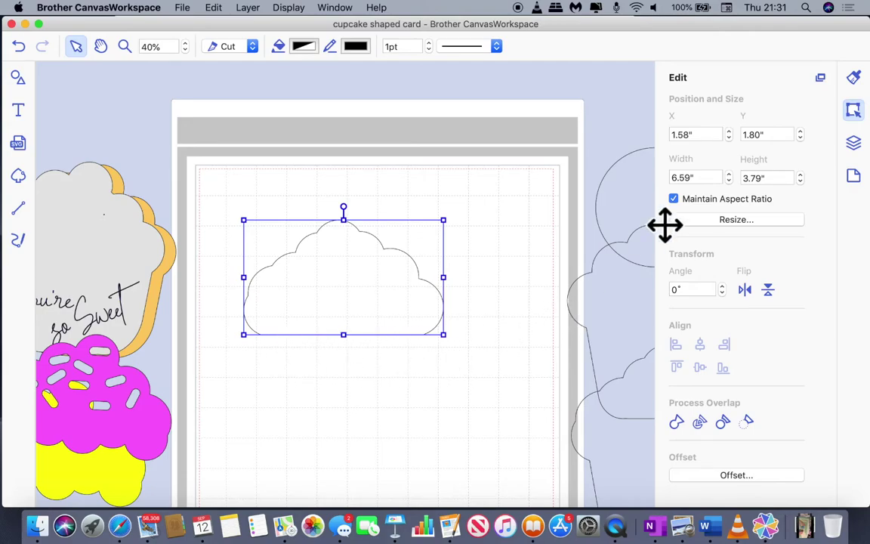
Bring the spare circle onto the mat, shrink it to about 2.36", and place it just below the frosting.
drag(626, 198, 383, 402)
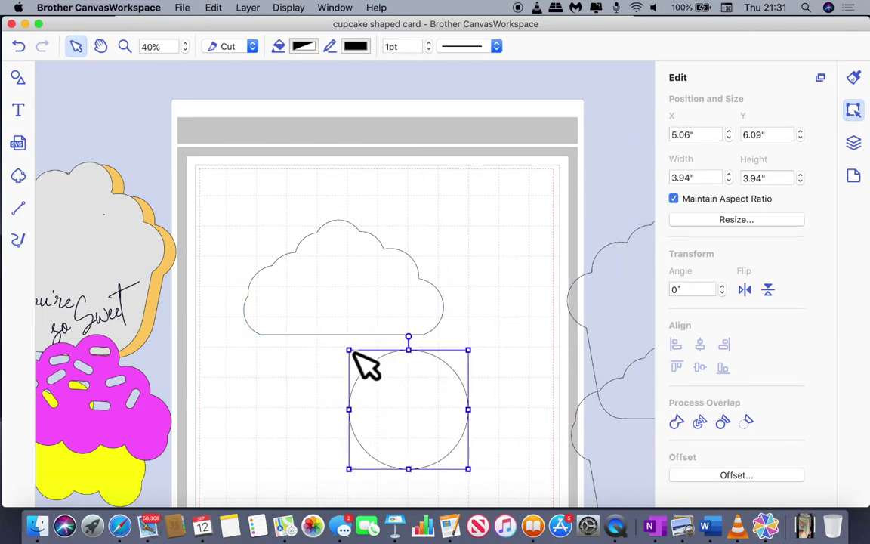
drag(364, 366, 412, 409)
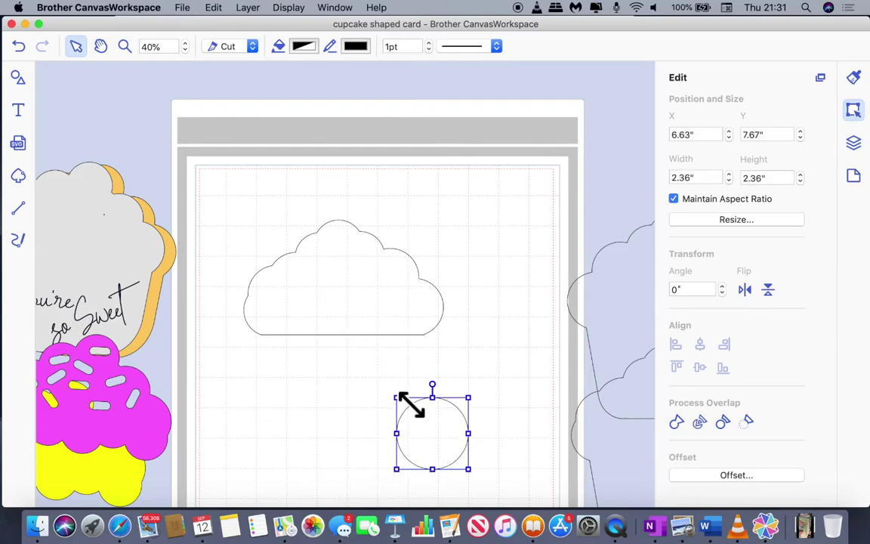
click(121, 412)
drag(169, 444, 132, 400)
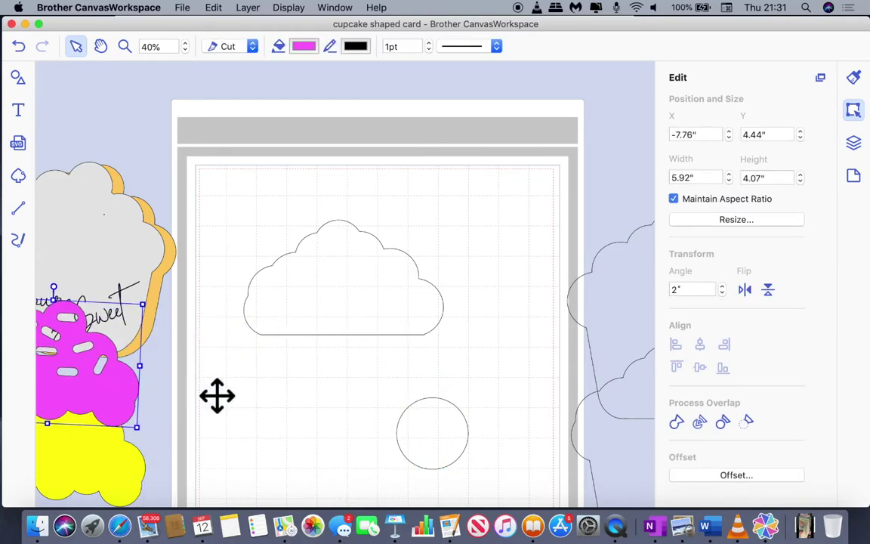
click(423, 423)
drag(326, 399, 326, 402)
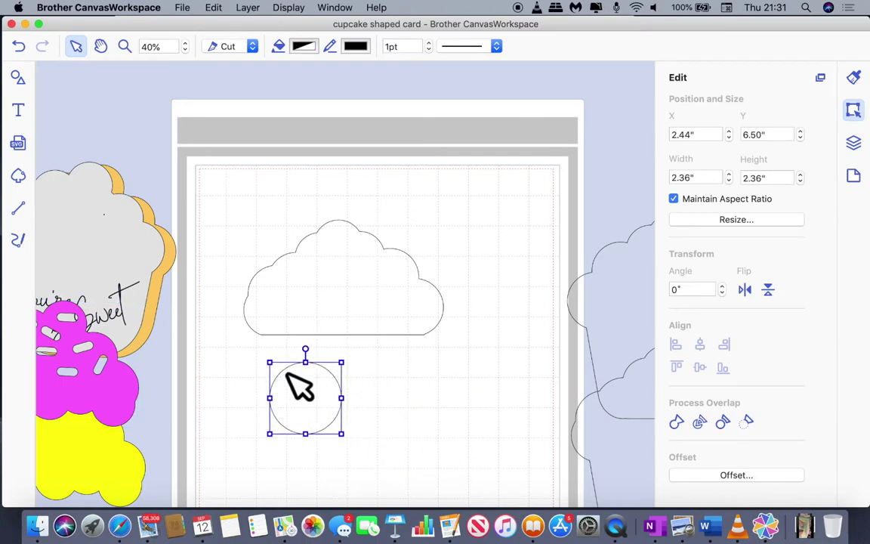
Shrink the circle to about 1.63" and arrange it with pasted copies as five overlapping circles along the frosting's straight lower edge.
drag(284, 375, 305, 388)
drag(324, 429, 449, 340)
key(super+c)
key(super+v)
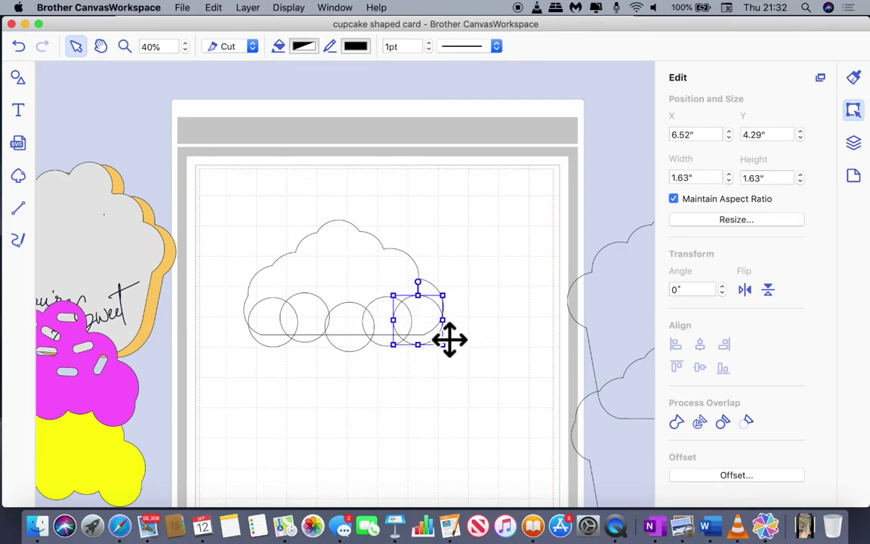
Weld the frosting and the five circles into one shape with a scalloped lower edge.
click(435, 351)
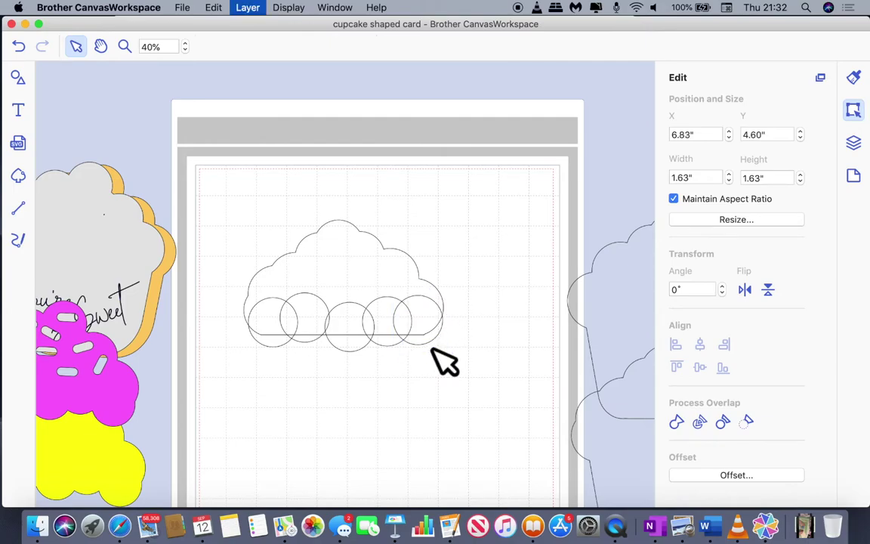
drag(235, 194, 445, 370)
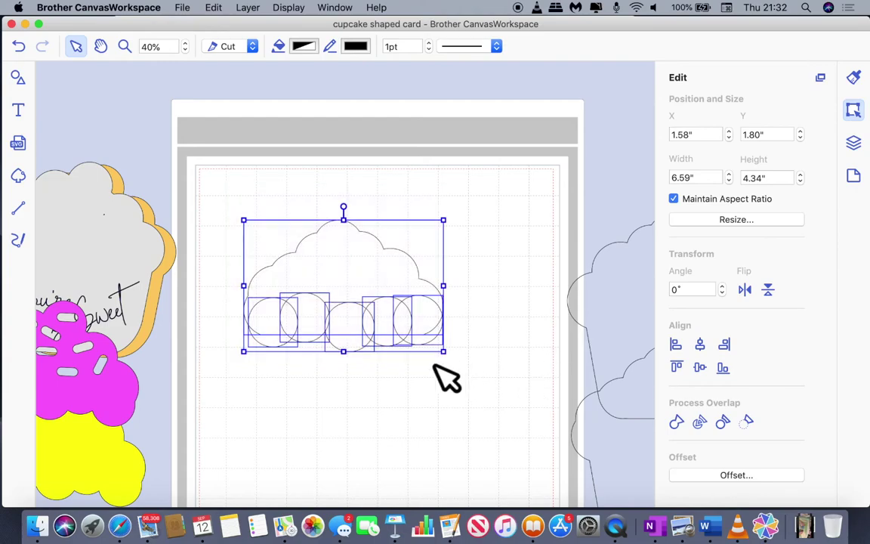
click(677, 423)
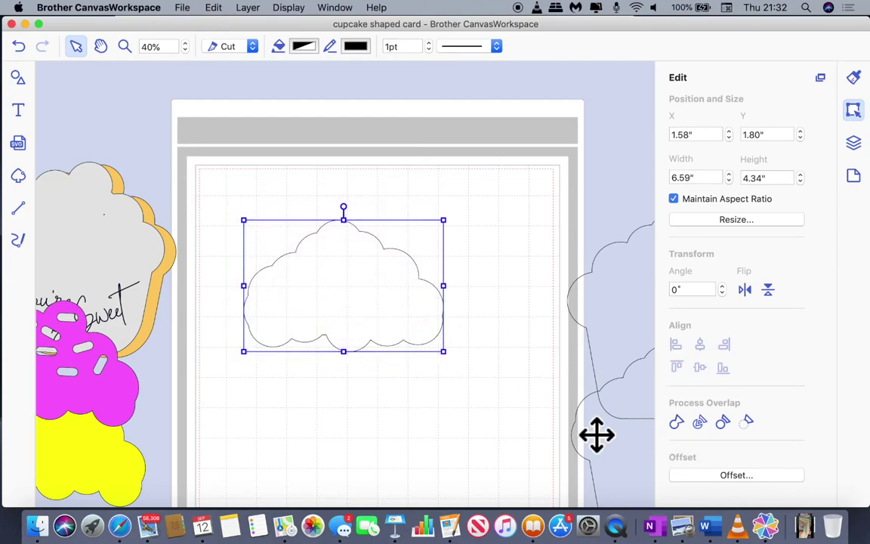
click(430, 425)
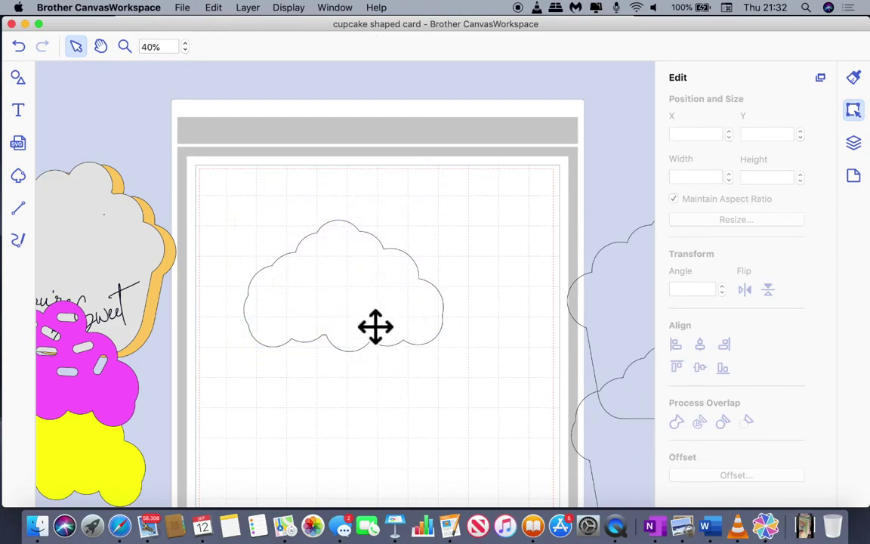
Nudge the frosting slightly up and left, raise the folding card beside the mat, and bring the spare cupcake onto the mat.
mouse_move(368, 324)
mouse_down()
mouse_move(423, 324)
mouse_move(364, 322)
mouse_up()
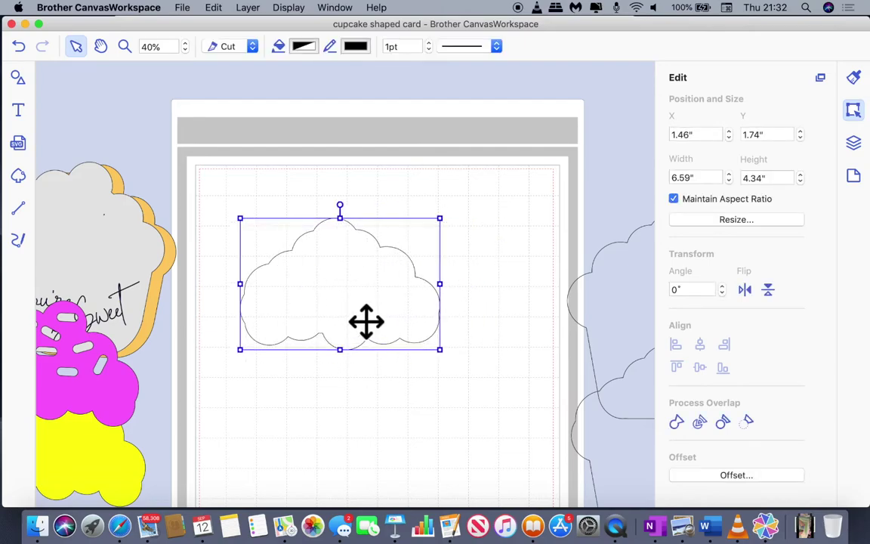
click(529, 341)
drag(529, 342, 594, 249)
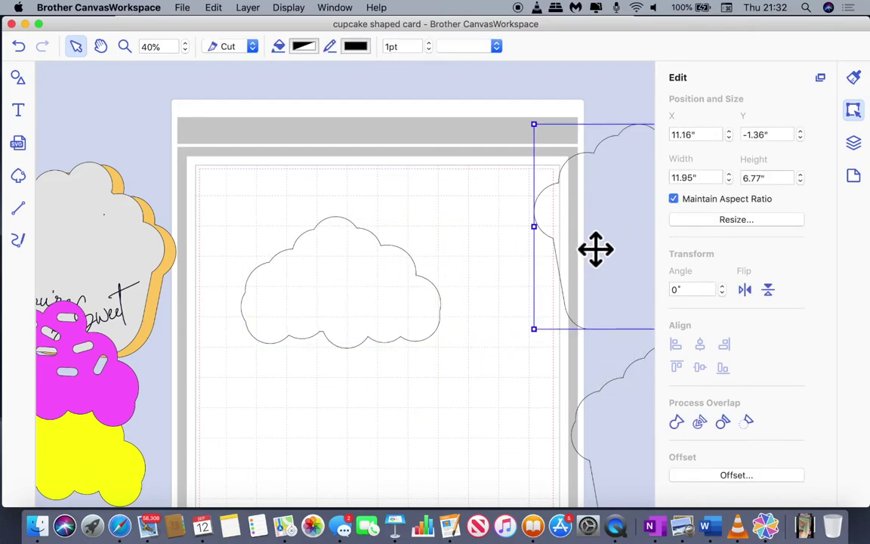
drag(646, 421, 357, 346)
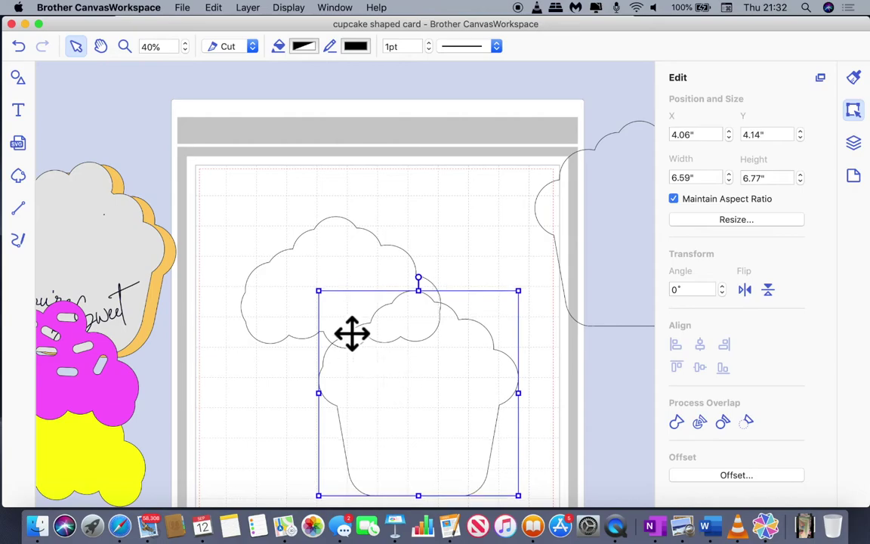
Fill the scalloped frosting shape with pink and place it over the top of the cupcake outline.
click(330, 258)
click(860, 77)
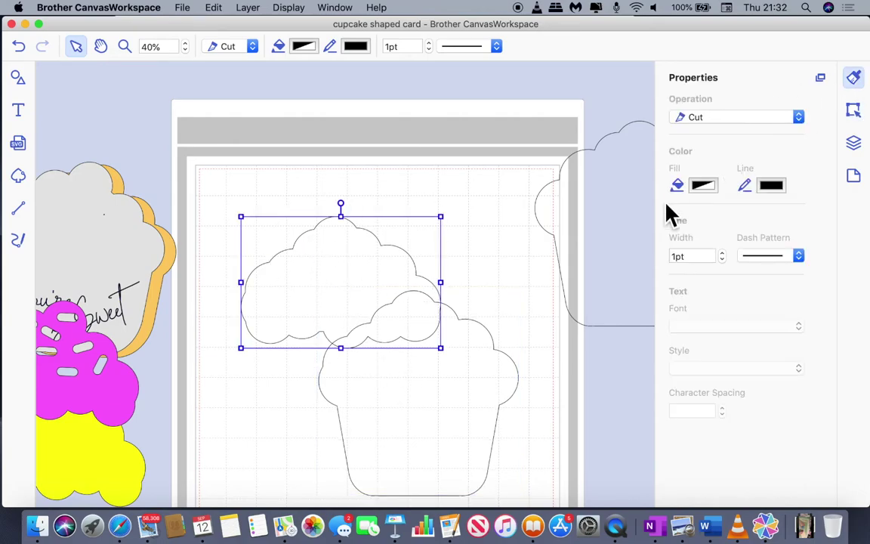
click(709, 189)
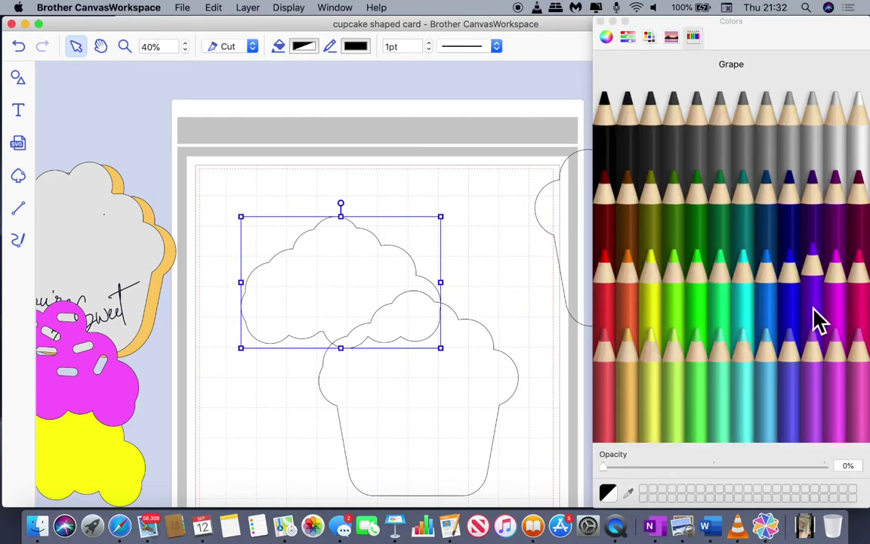
click(862, 376)
drag(365, 303, 445, 371)
Fill the cupcake shape beneath the frosting with Mocha brown.
click(439, 468)
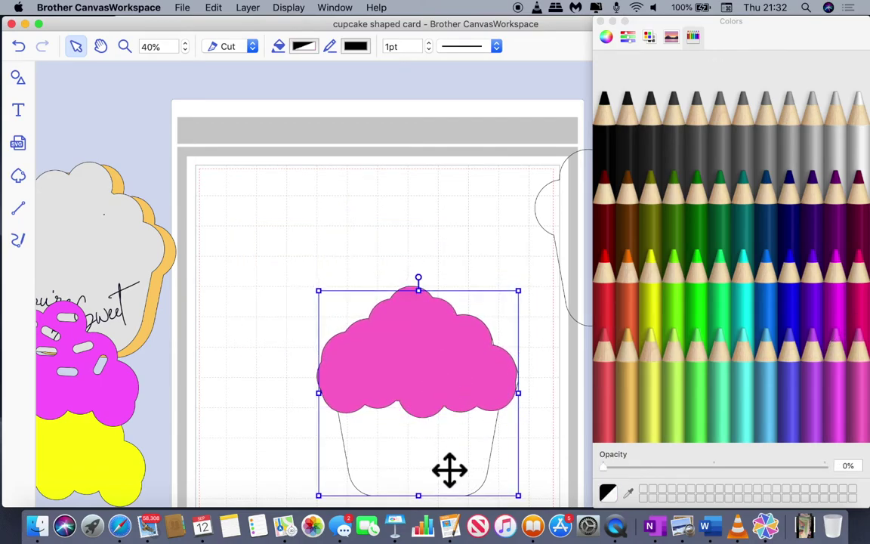
click(641, 240)
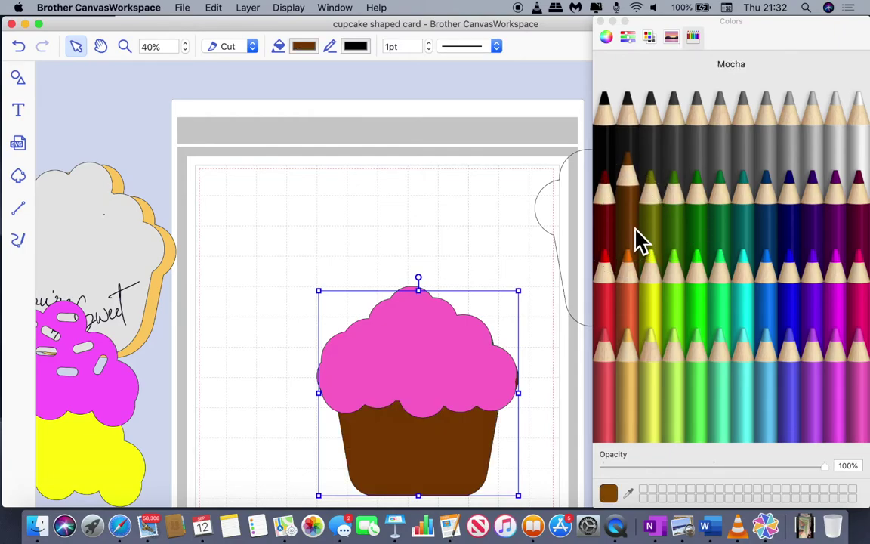
click(497, 253)
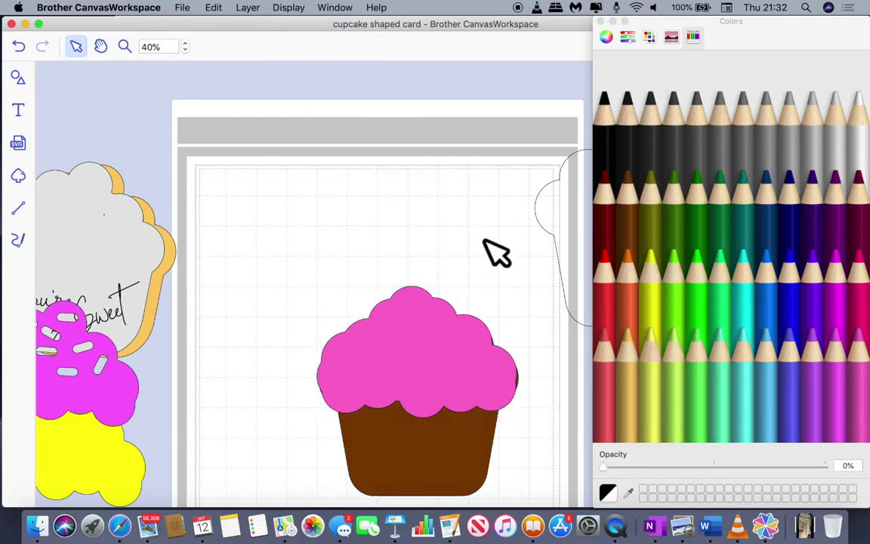
Nudge the pink frosting in small increments until it lines up with the brown cupcake's upper edge.
click(455, 340)
drag(455, 340, 460, 339)
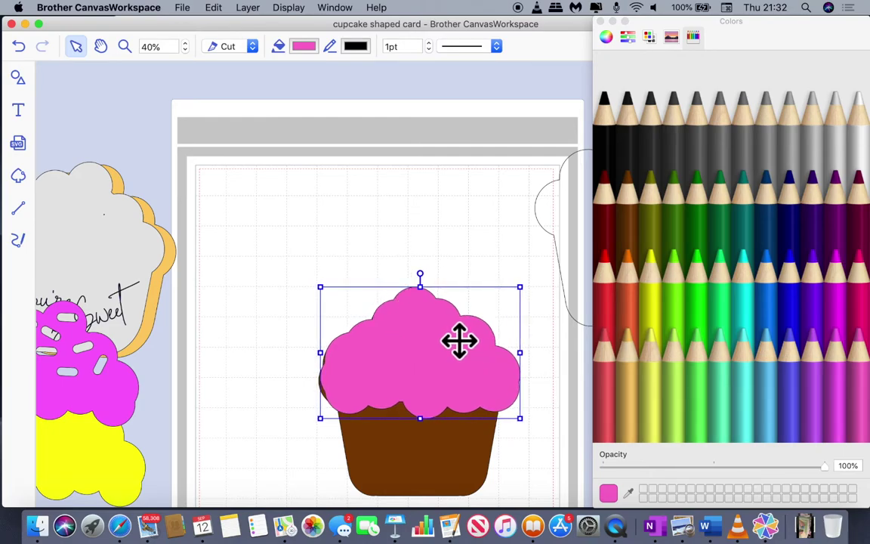
key(Left)
key(Left)
key(Left)
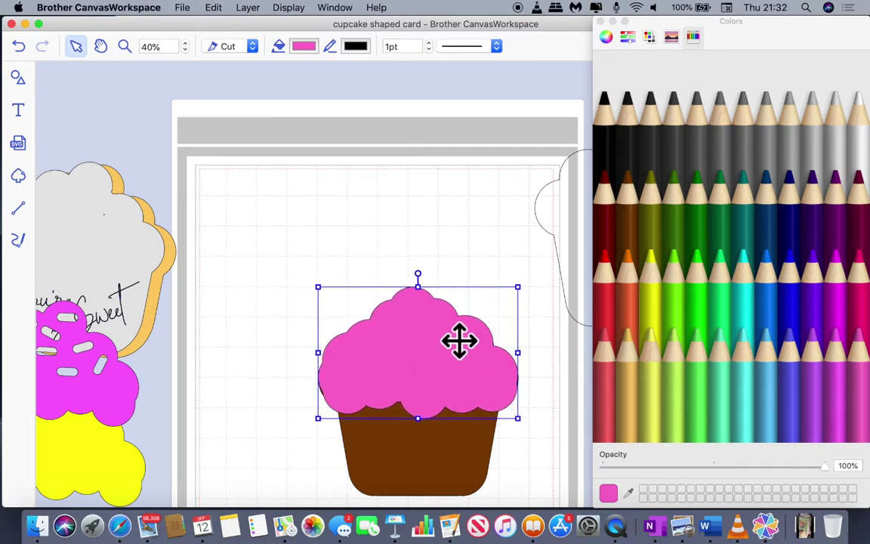
key(Up)
key(Up)
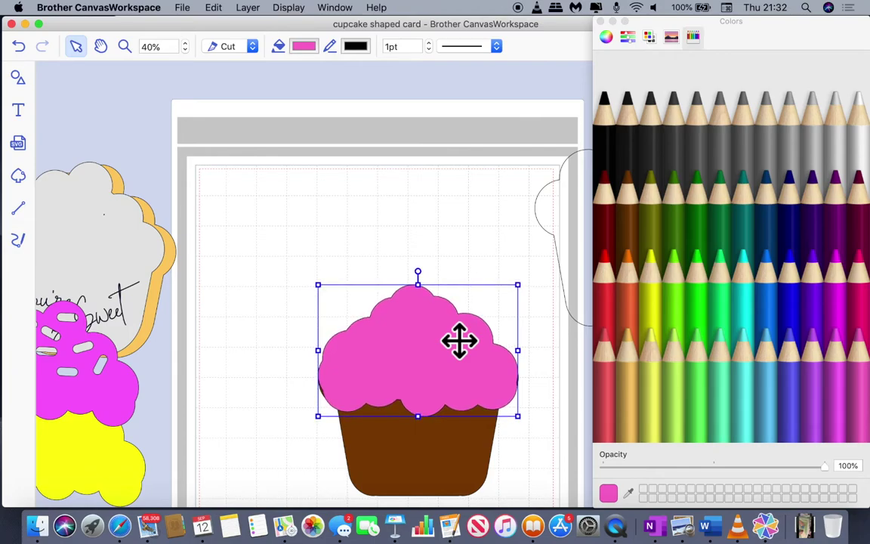
key(Down)
key(Down)
key(Down)
key(Down)
key(Down)
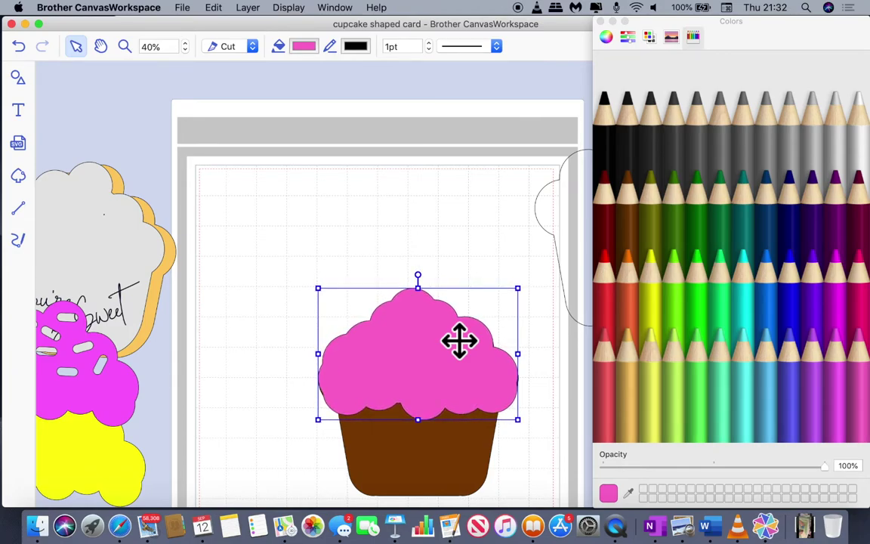
key(Down)
key(Right)
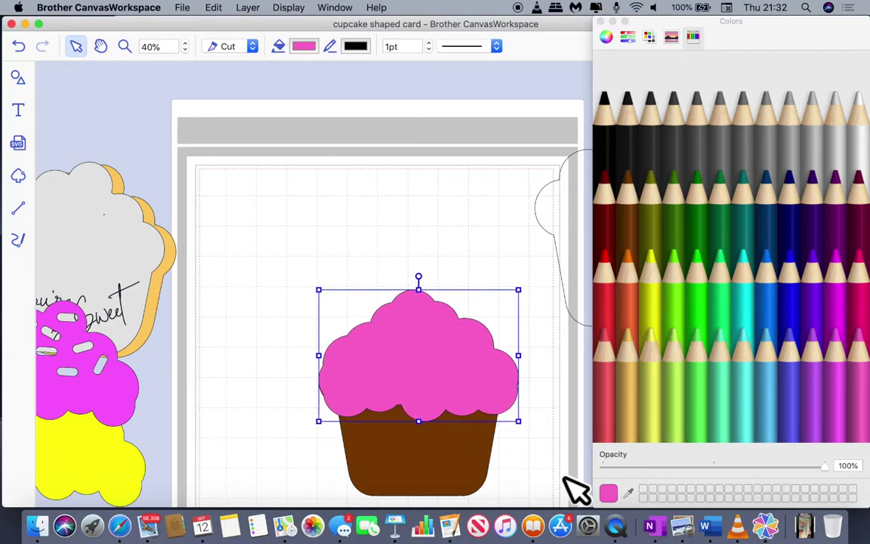
Move the pink frosting to the upper part of the mat and the brown cupcake toward the mat's right side, then close the color picker.
click(538, 466)
drag(460, 383, 377, 285)
drag(445, 436, 636, 417)
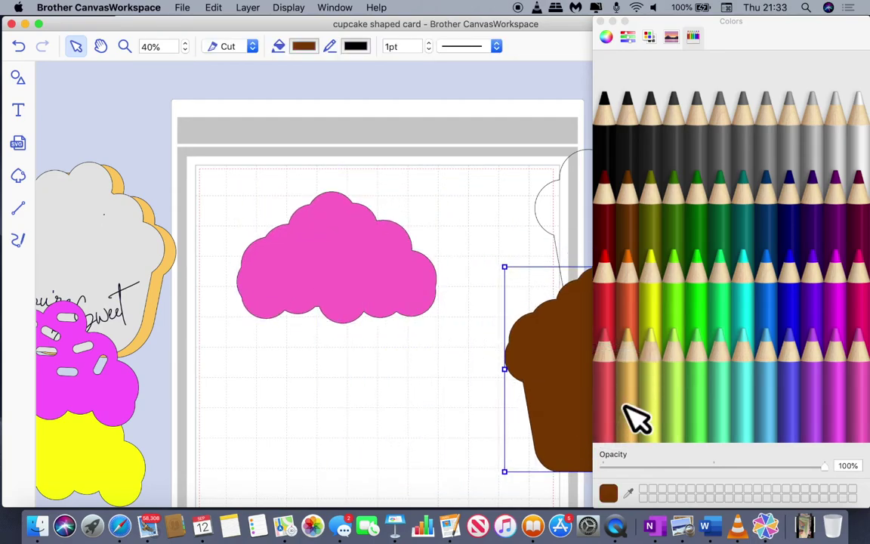
click(600, 21)
click(365, 301)
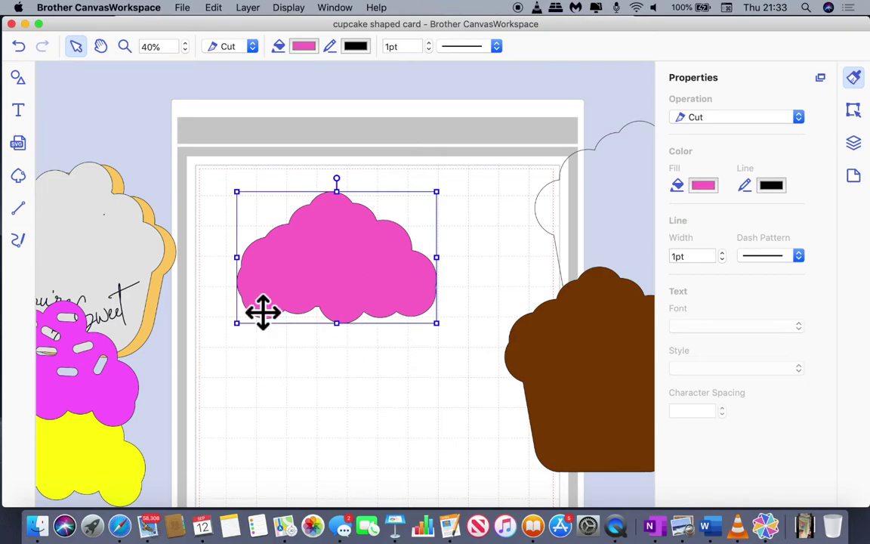
Insert a rectangle with fully rounded ends, shrink it to about 0.89" wide, and place it below the frosting as a sprinkle.
click(21, 76)
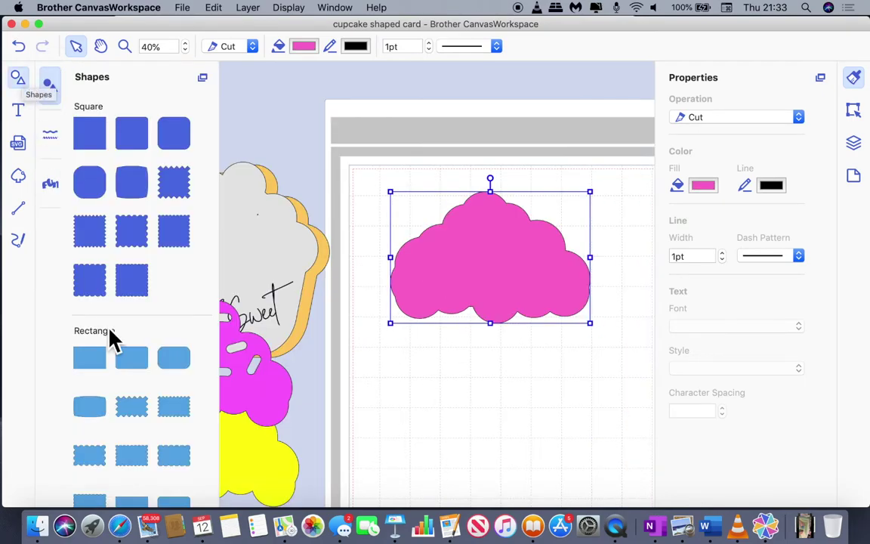
scroll(111, 337, down, 3)
scroll(111, 338, down, 3)
click(176, 359)
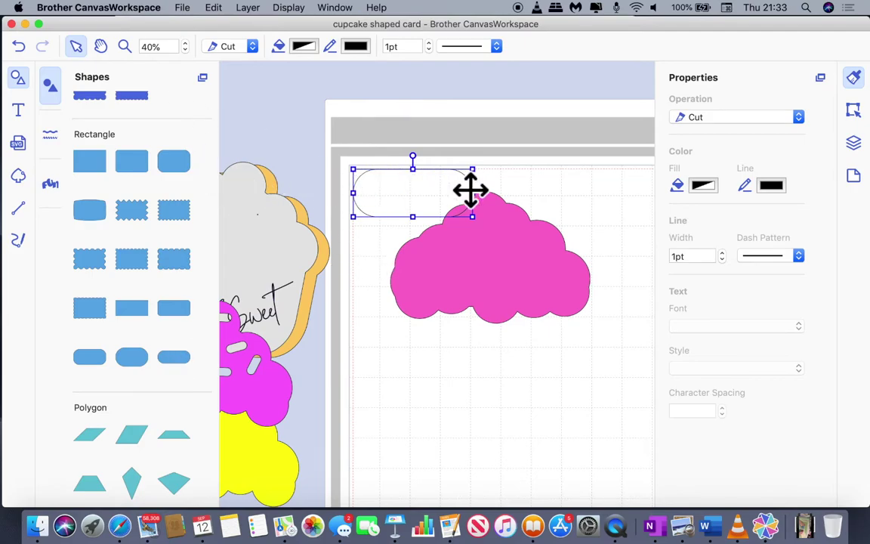
click(19, 79)
drag(250, 209, 297, 384)
drag(234, 360, 342, 428)
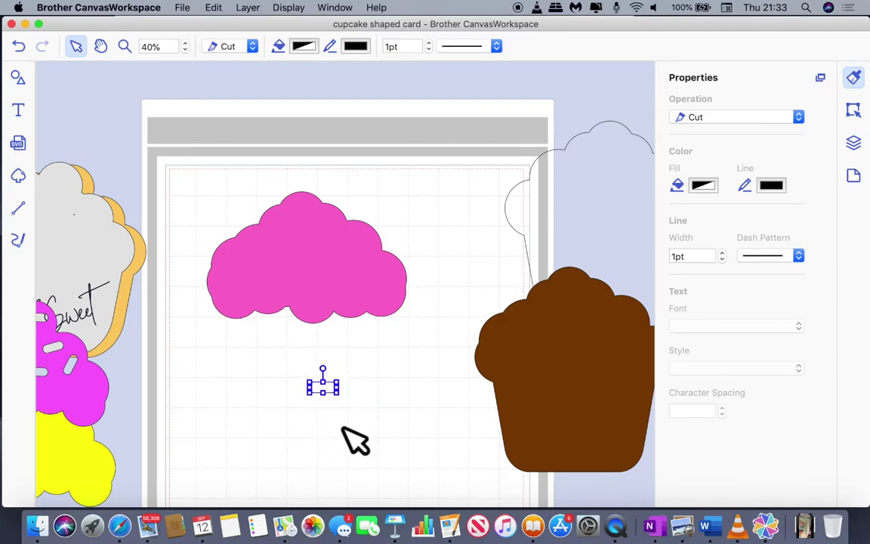
Set the sprinkle's width to 0.75" with the aspect ratio maintained.
click(855, 111)
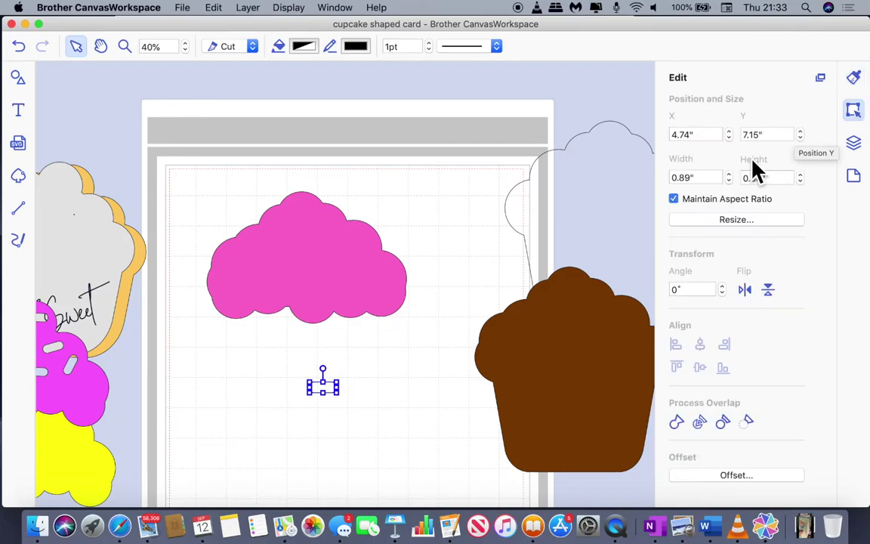
click(696, 178)
text(0.8)
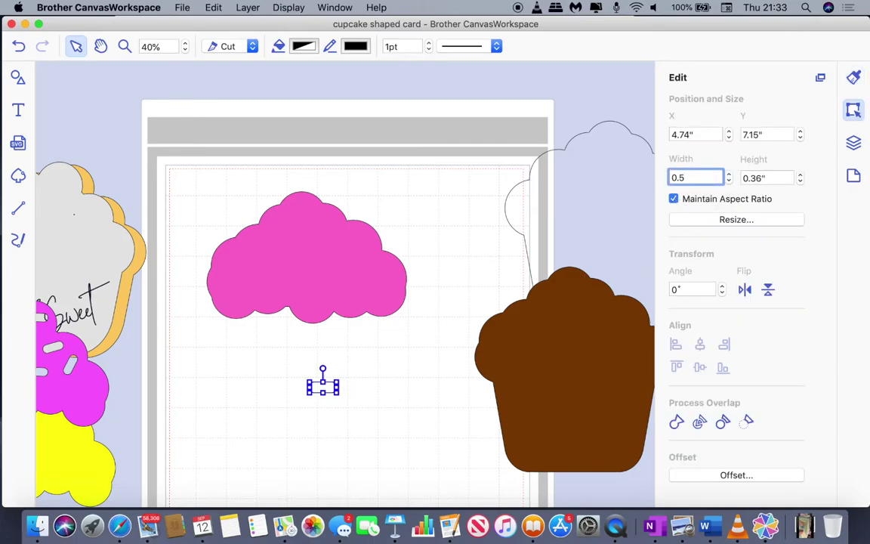
key(Return)
click(378, 429)
click(318, 385)
click(703, 178)
click(459, 389)
click(324, 388)
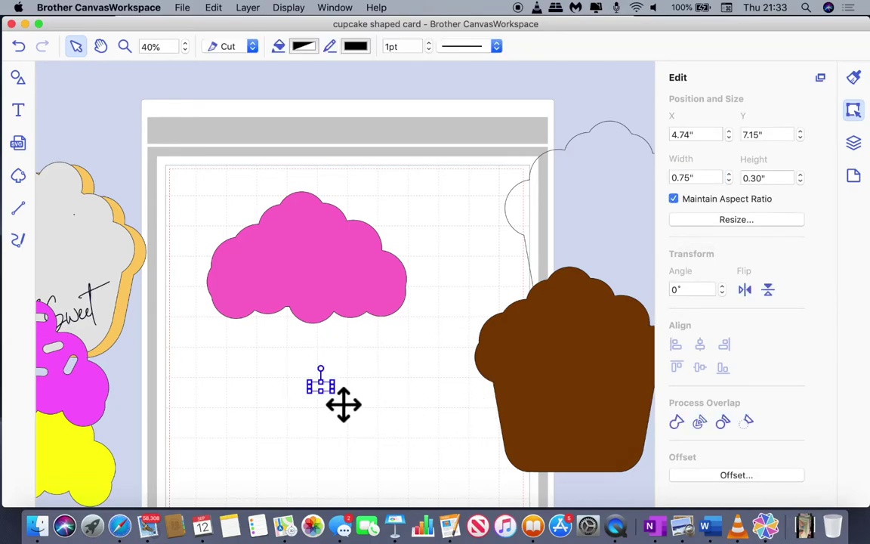
Duplicate the sprinkle to make a diagonal row of ten below the frosting.
key(super+d)
key(super+d)
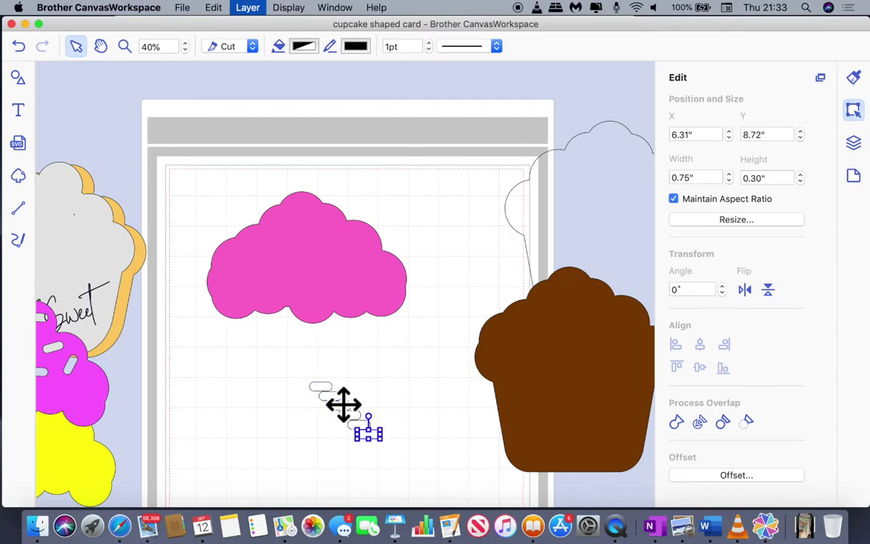
key(super+d)
key(super+d)
click(348, 322)
Place the first two sprinkles near the frosting's top, tilting the first slightly and rotating the second to 24°.
click(325, 391)
drag(331, 399, 313, 225)
drag(347, 412, 345, 251)
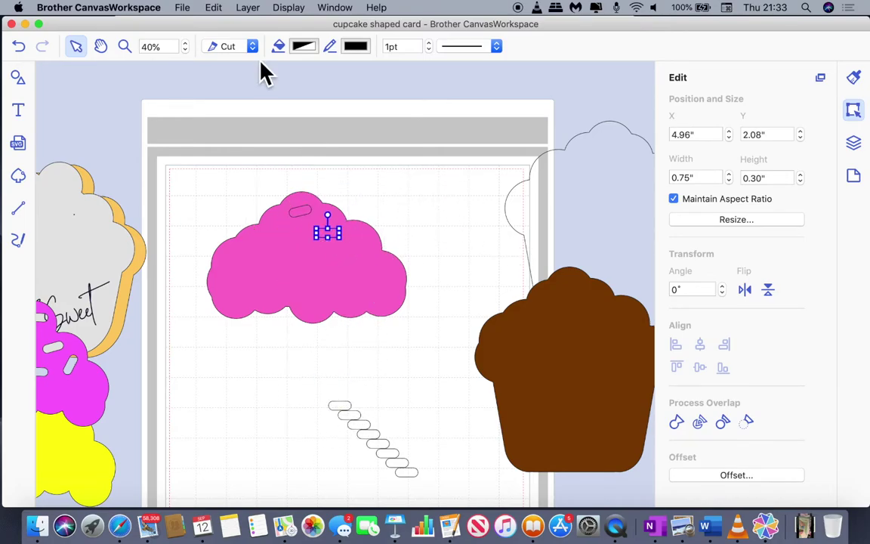
click(125, 47)
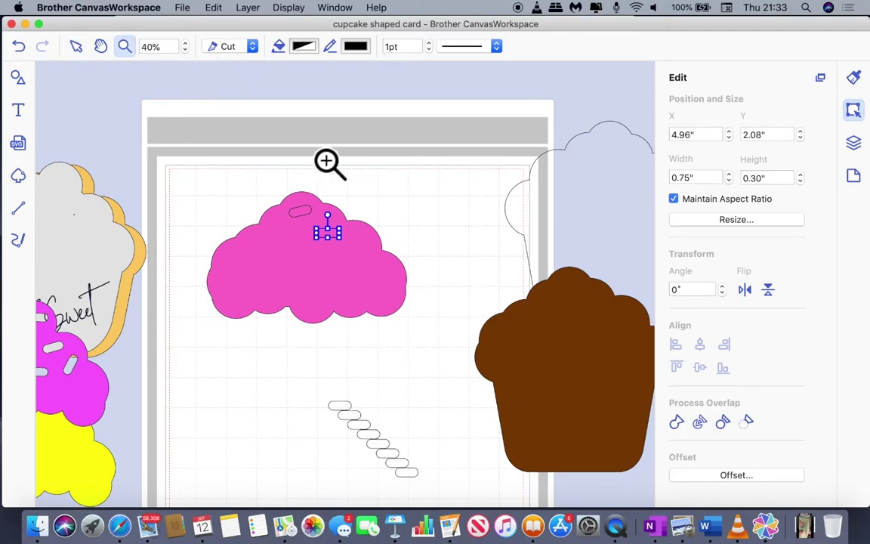
click(360, 250)
scroll(425, 284, down, 2)
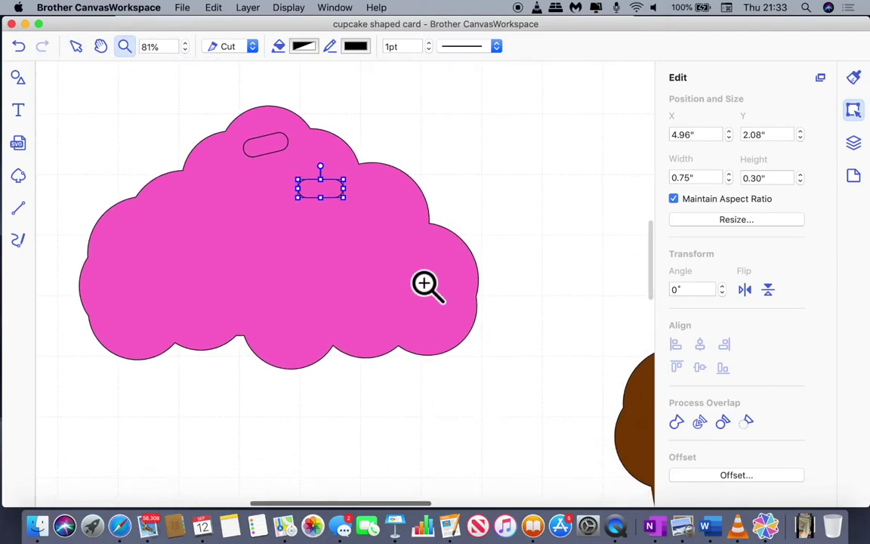
click(76, 45)
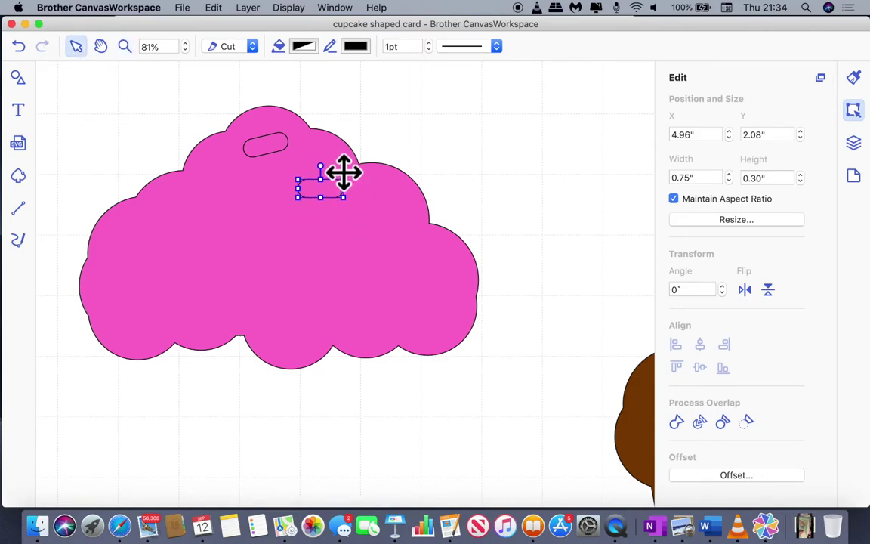
drag(335, 179, 347, 180)
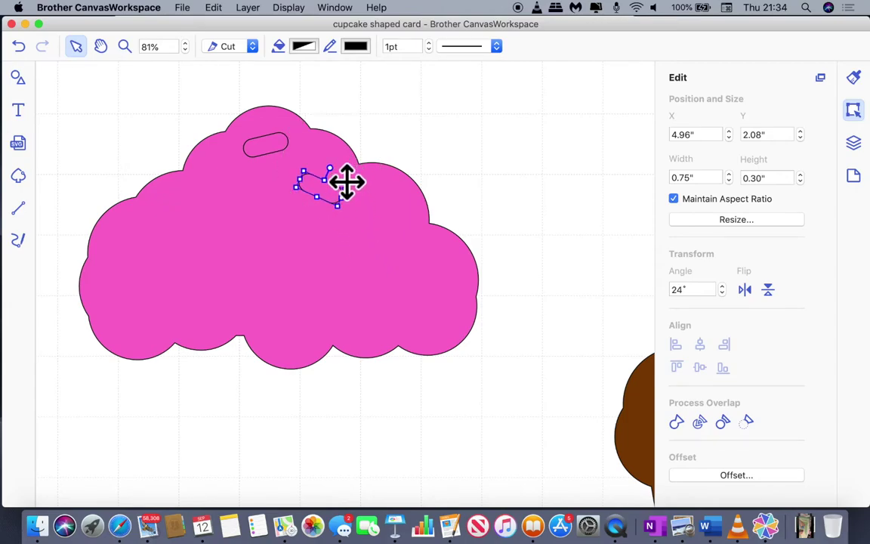
Rotate a third sprinkle to 345° and place it on the frosting's upper left slope.
scroll(430, 347, down, 3)
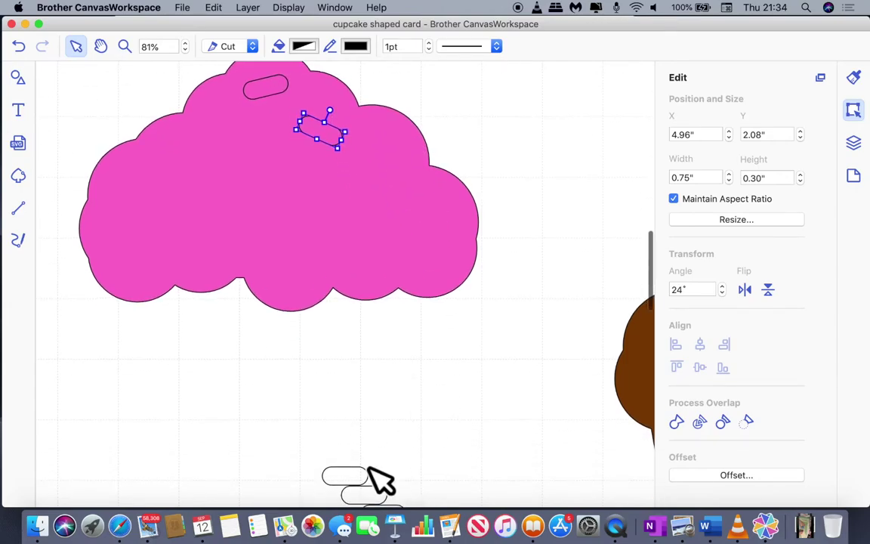
drag(359, 486, 365, 357)
click(722, 287)
click(722, 287)
click(722, 287)
click(723, 293)
click(723, 293)
click(723, 293)
click(723, 293)
click(723, 293)
click(723, 293)
click(723, 293)
click(723, 293)
click(723, 293)
click(722, 293)
click(723, 293)
click(722, 293)
click(723, 293)
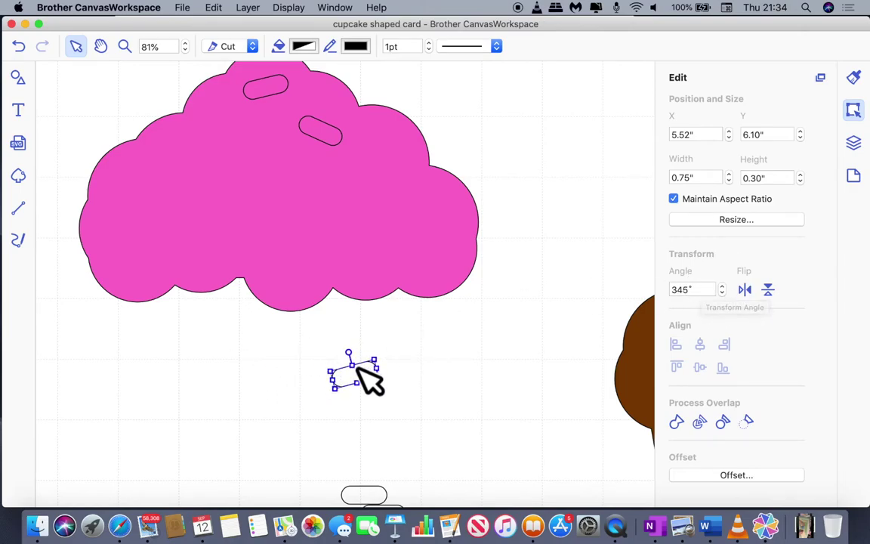
drag(370, 385, 190, 156)
Add a sprinkle at the frosting's upper middle rotated to 22° and another on its upper right lobe rotated to 338°.
drag(377, 507, 265, 142)
scroll(438, 489, down, 3)
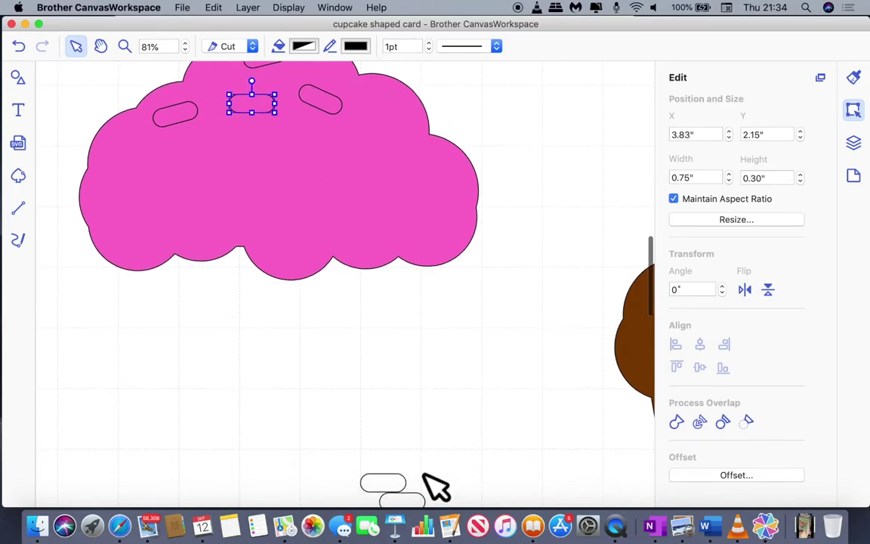
drag(405, 502, 398, 126)
scroll(365, 362, up, 3)
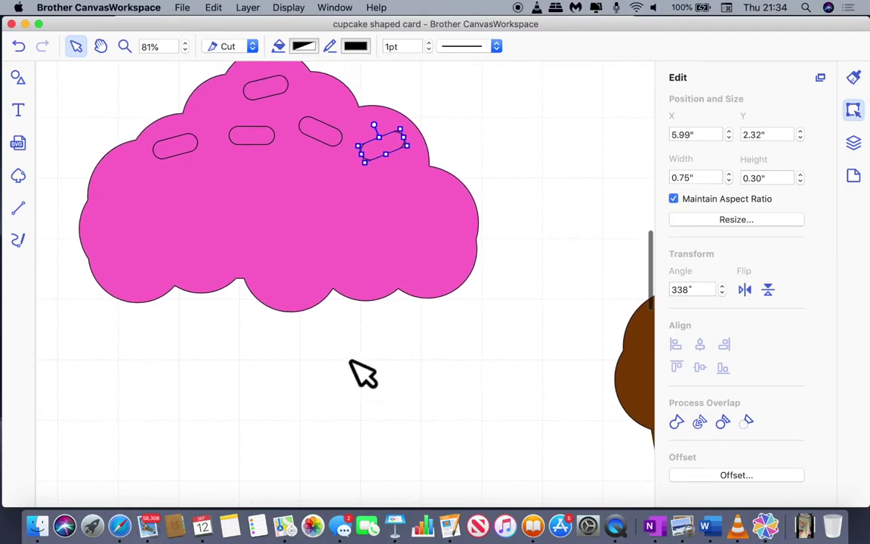
click(255, 139)
drag(268, 124, 276, 134)
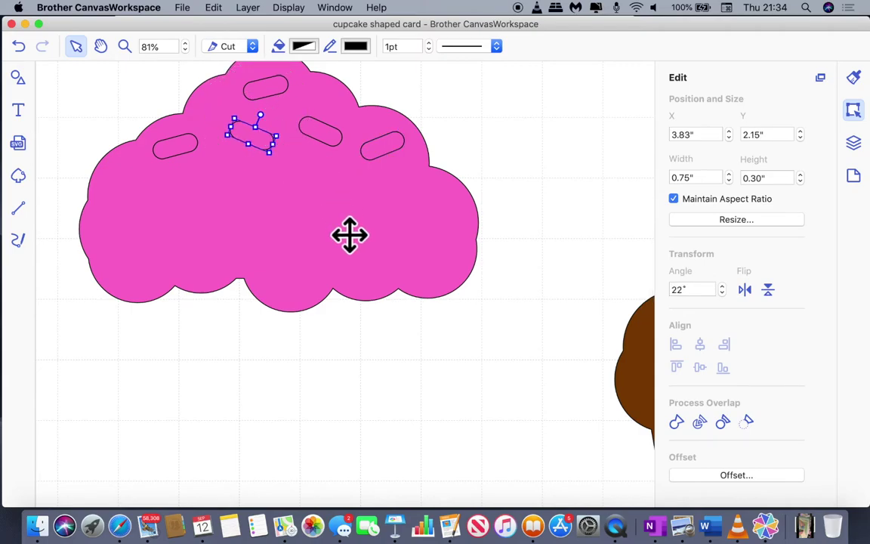
Add three tilted sprinkles across the frosting's middle, with the left one at 34° and the right one at 44°.
click(367, 413)
scroll(370, 417, down, 5)
drag(408, 457, 164, 109)
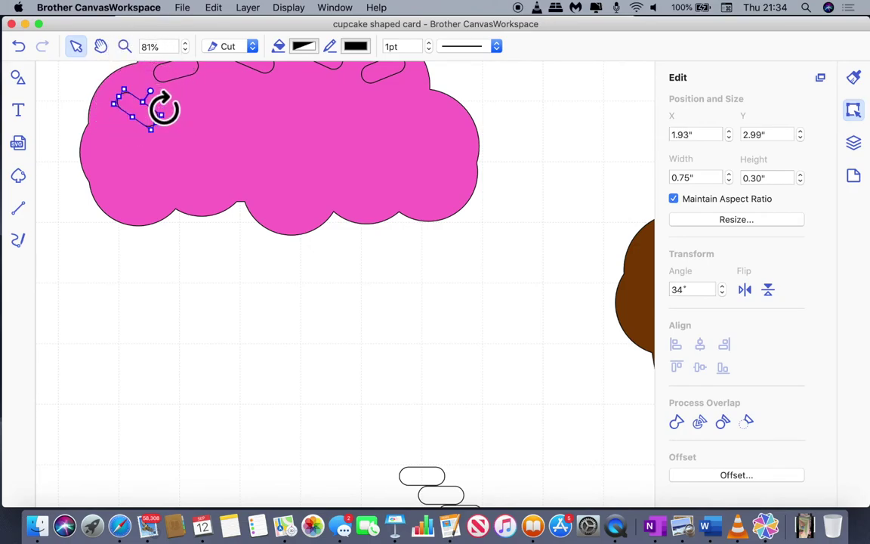
drag(443, 483, 349, 123)
drag(472, 508, 446, 131)
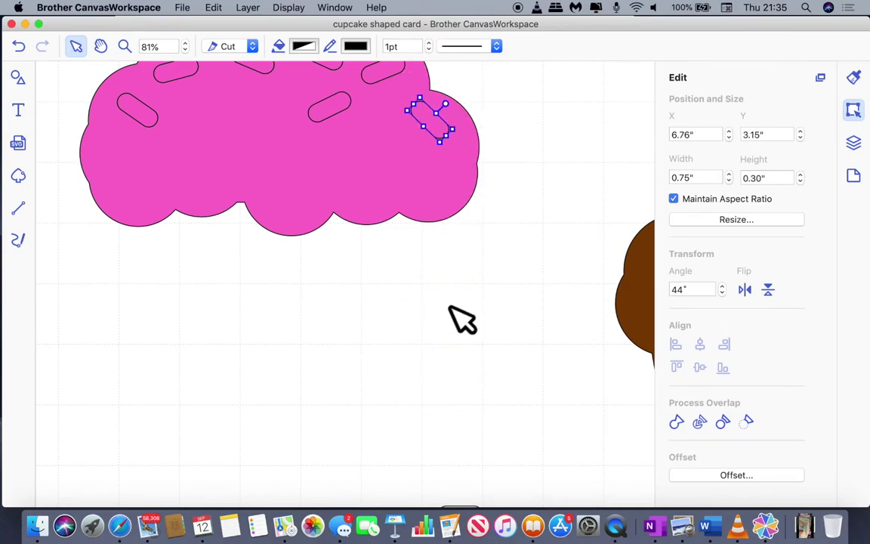
Place another spare sprinkle at the center of the frosting and rotate it to 314°.
scroll(457, 298, down, 5)
drag(481, 456, 419, 301)
scroll(381, 367, up, 8)
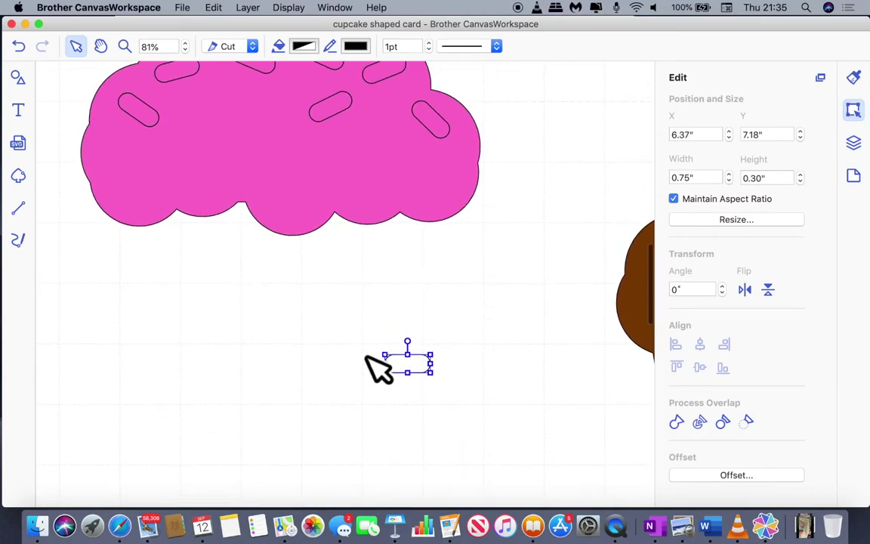
drag(427, 420, 302, 184)
click(293, 159)
click(315, 349)
click(290, 166)
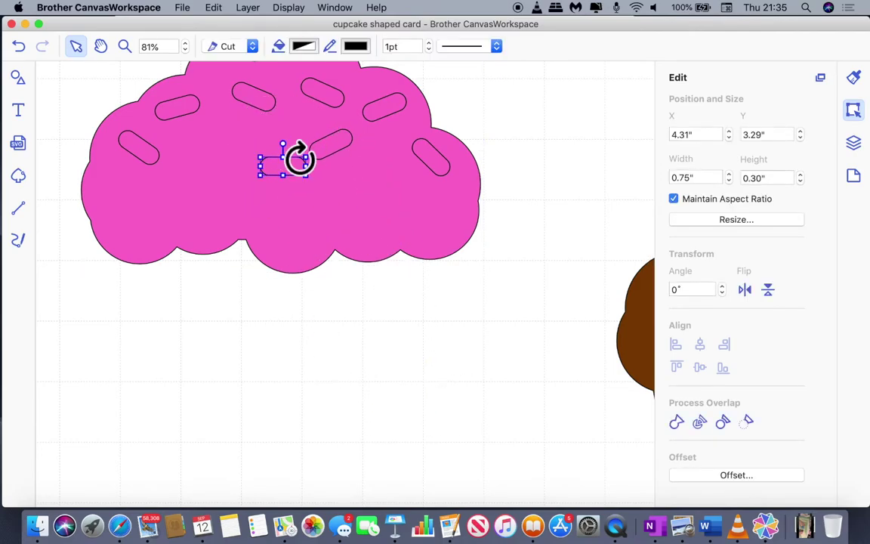
mouse_move(300, 159)
mouse_down()
mouse_move(306, 160)
mouse_move(278, 163)
mouse_move(286, 159)
mouse_up()
scroll(401, 355, up, 2)
scroll(402, 355, up, 2)
Place another spare sprinkle on the frosting's middle, left of the central sprinkle, and rotate it to 47°.
scroll(453, 409, down, 10)
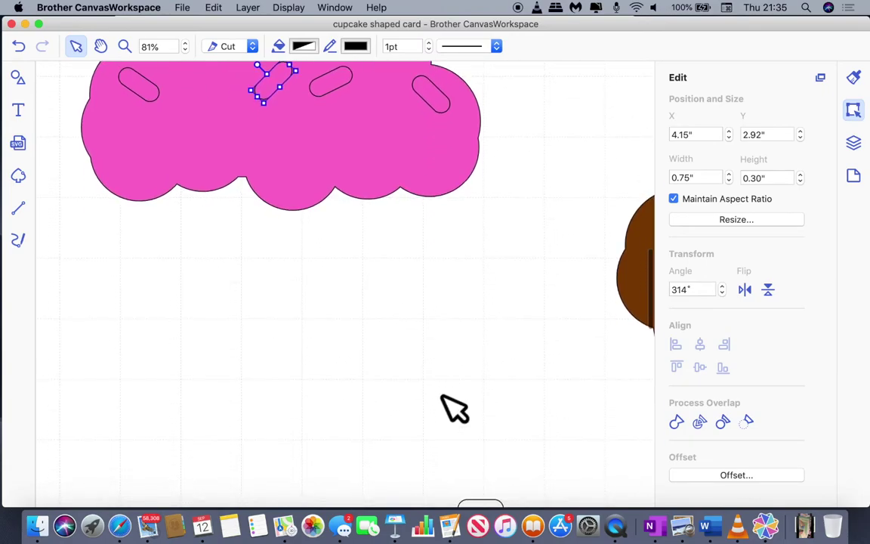
drag(508, 420, 355, 283)
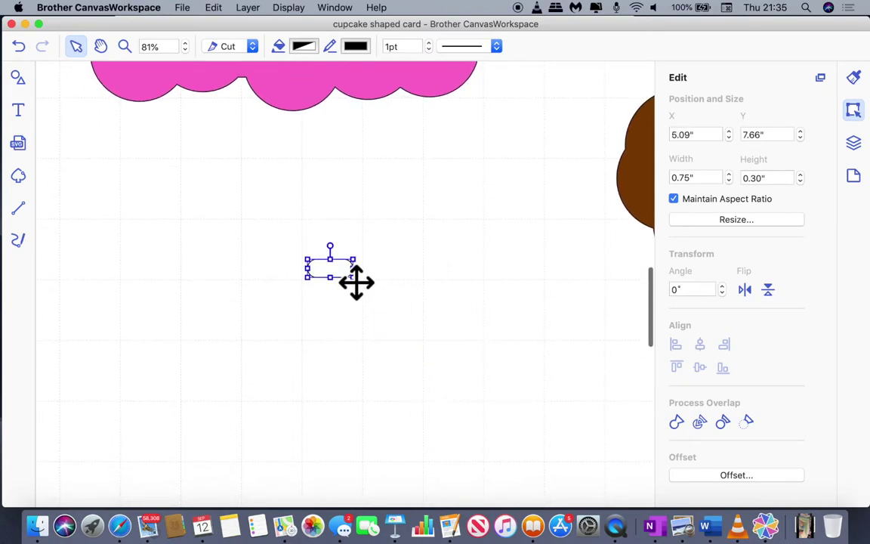
scroll(404, 335, up, 9)
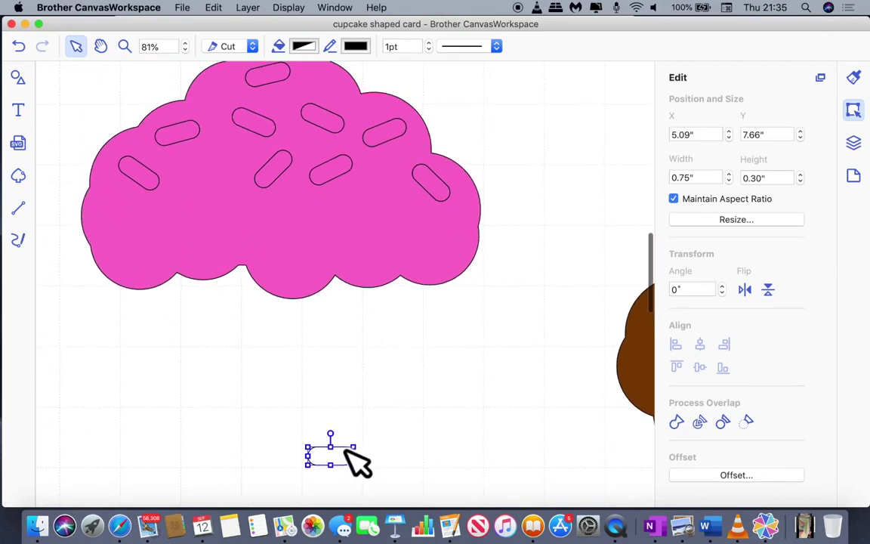
drag(346, 469, 230, 193)
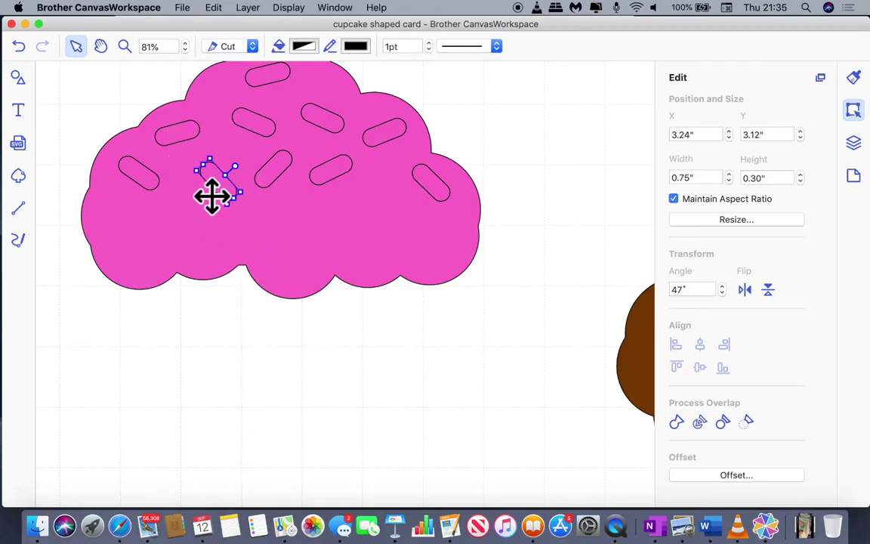
click(317, 423)
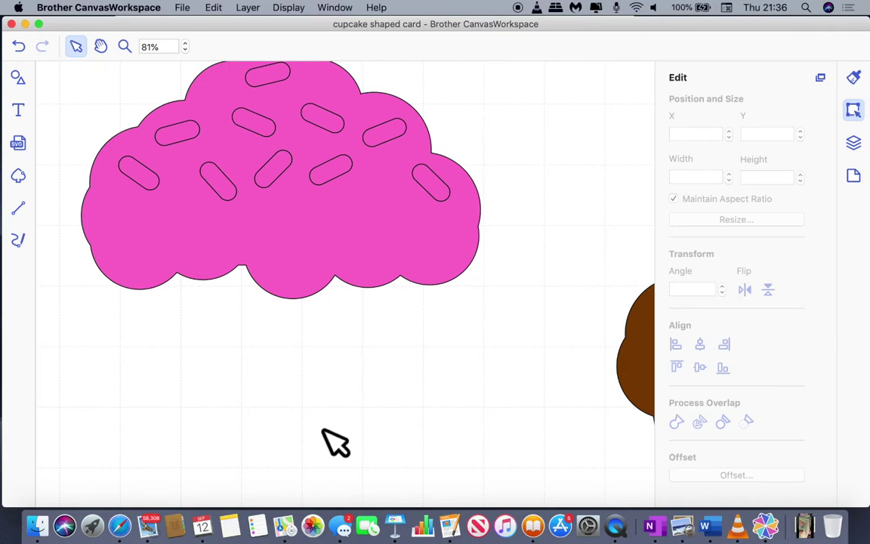
Duplicate the central 314° sprinkle and place copies on the frosting's lower left and lower right lobes.
click(287, 198)
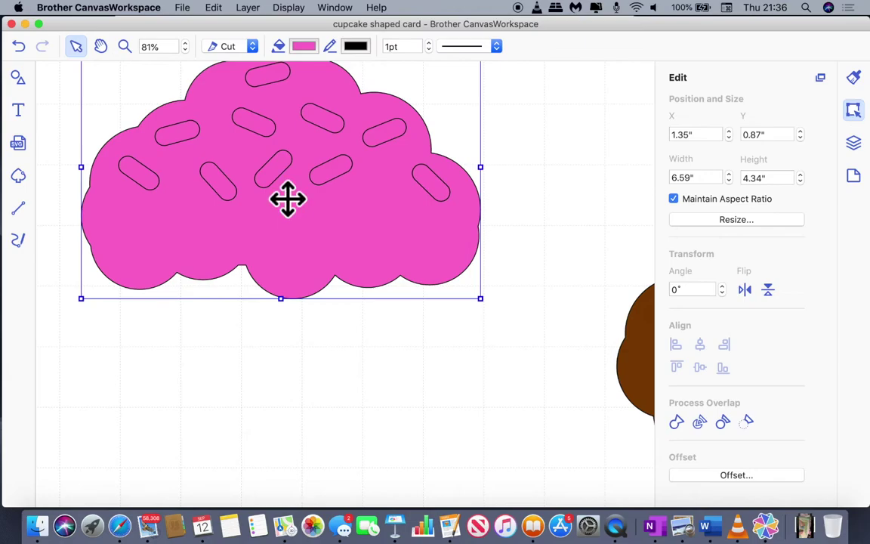
click(290, 181)
drag(289, 181, 392, 216)
key(super+d)
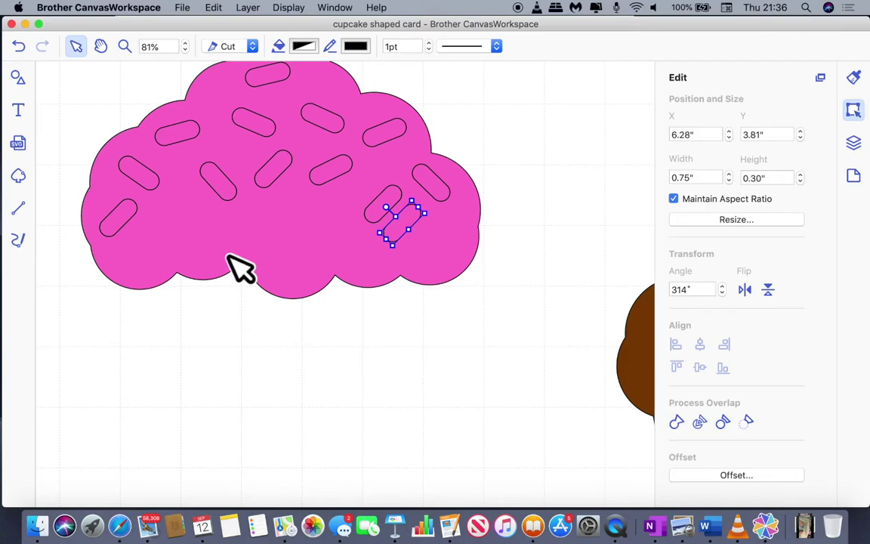
click(403, 221)
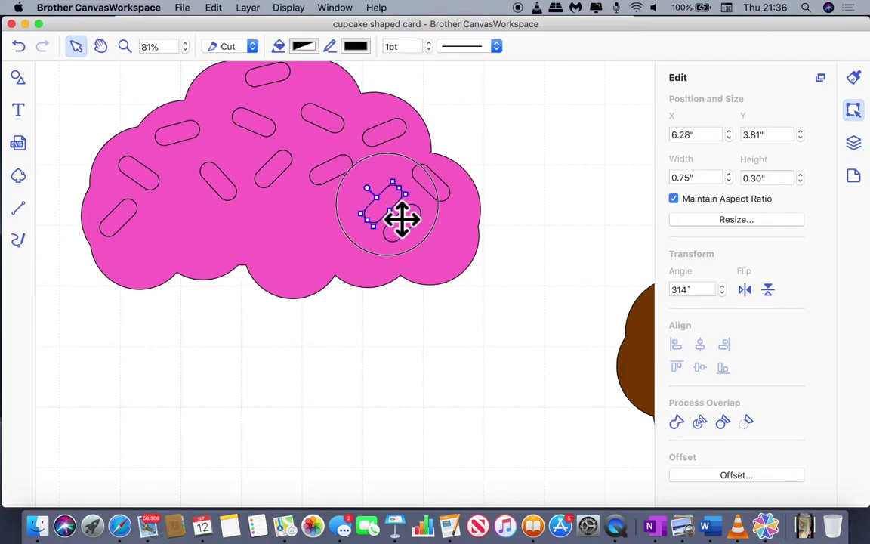
Add sprinkle copies across the lower frosting: two tilted near the middle and right, including one at 41°, and one at 123° toward the left.
drag(381, 204, 297, 229)
click(286, 399)
click(290, 223)
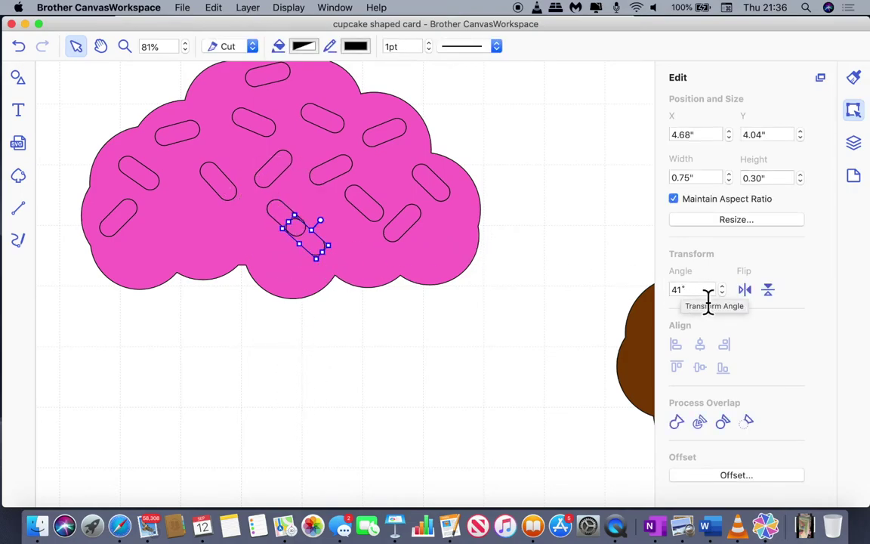
drag(335, 234, 200, 227)
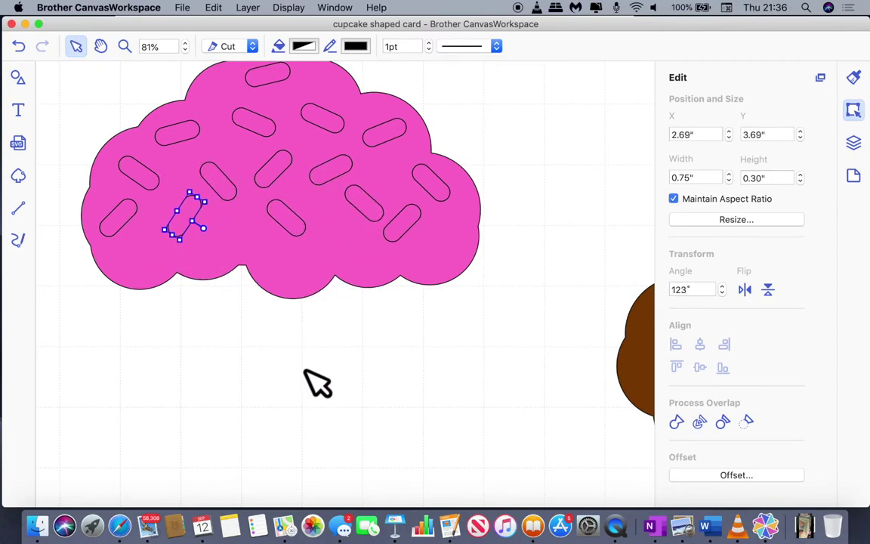
Duplicate the 44° sprinkle on the right lobe and place the copy outside the frosting at about X 8.63", Y 1.53".
scroll(317, 381, up, 3)
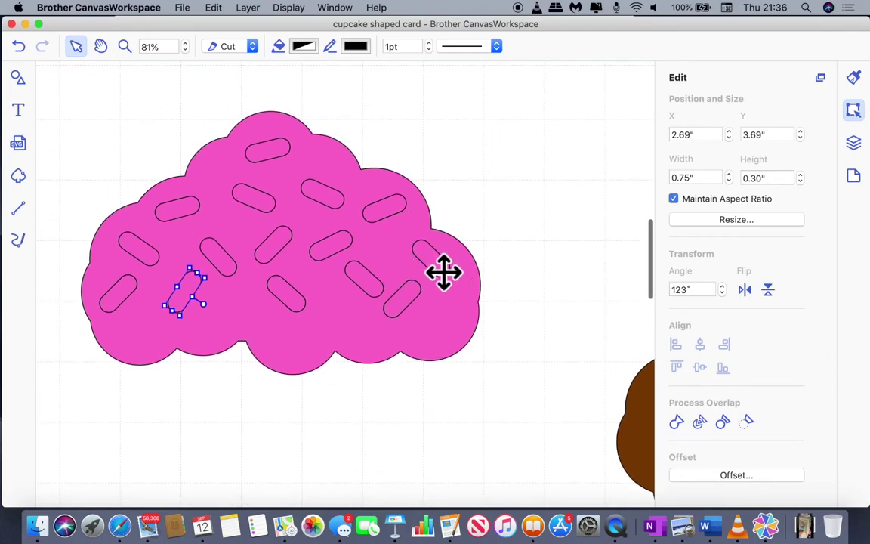
click(443, 272)
drag(443, 272, 559, 183)
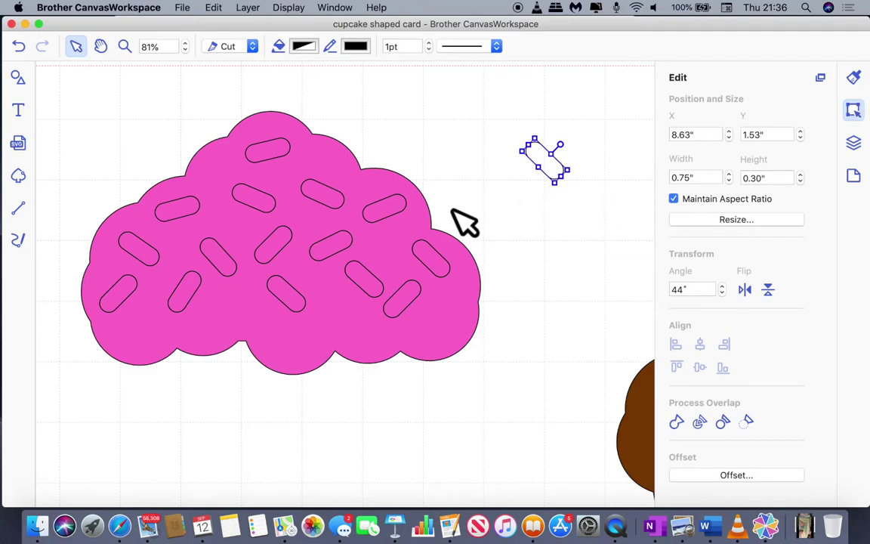
click(368, 226)
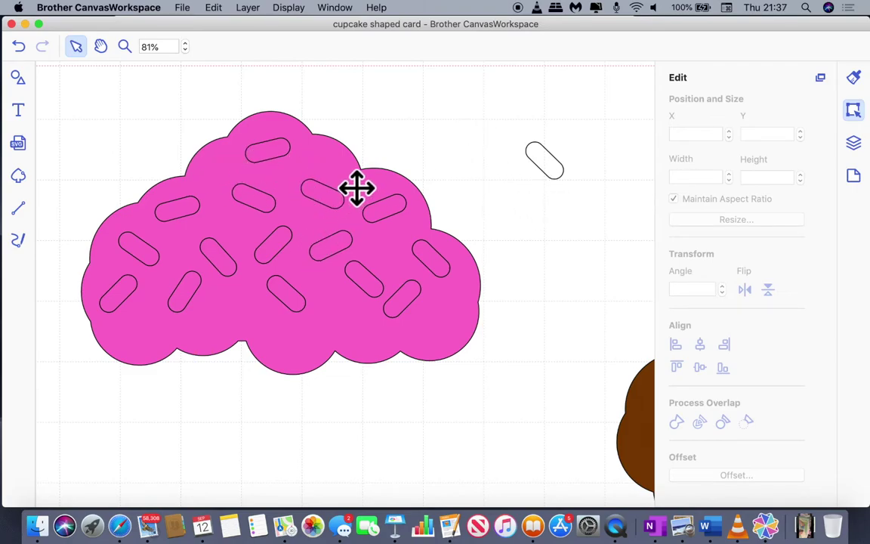
click(370, 347)
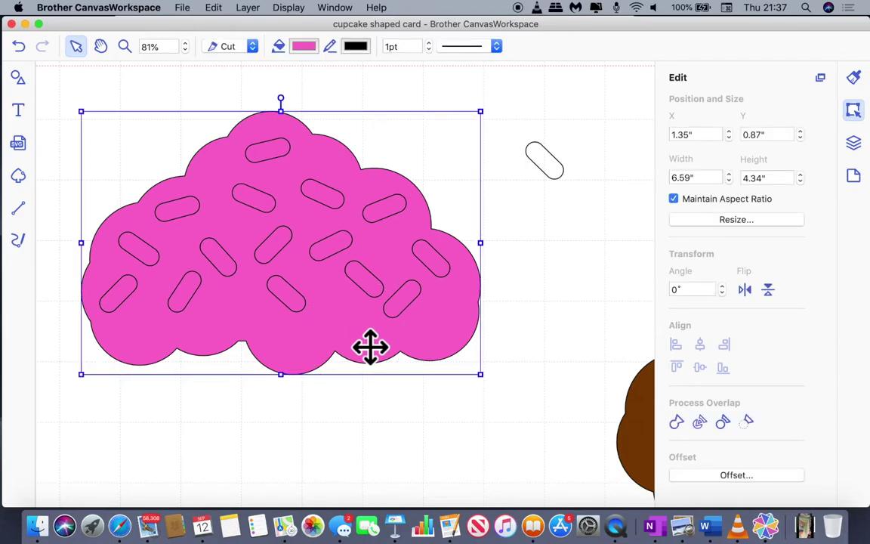
key(super+d)
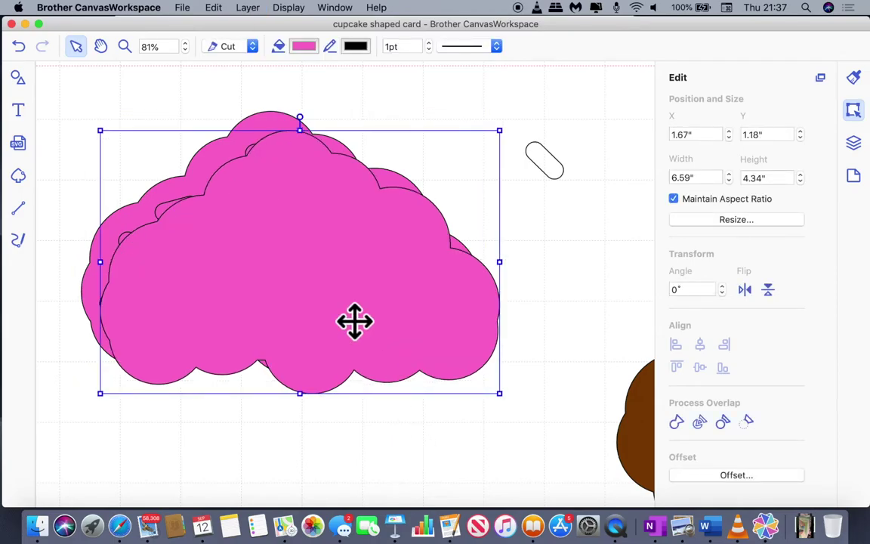
click(22, 50)
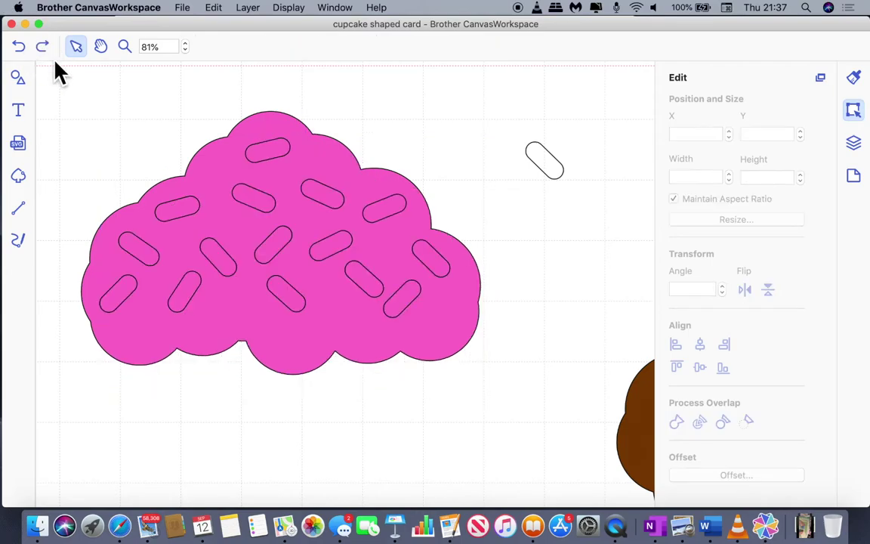
Duplicate the pink frosting shape and move the plain copy clear of the sprinkled one, to about X 9.63", Y 3.25".
click(345, 168)
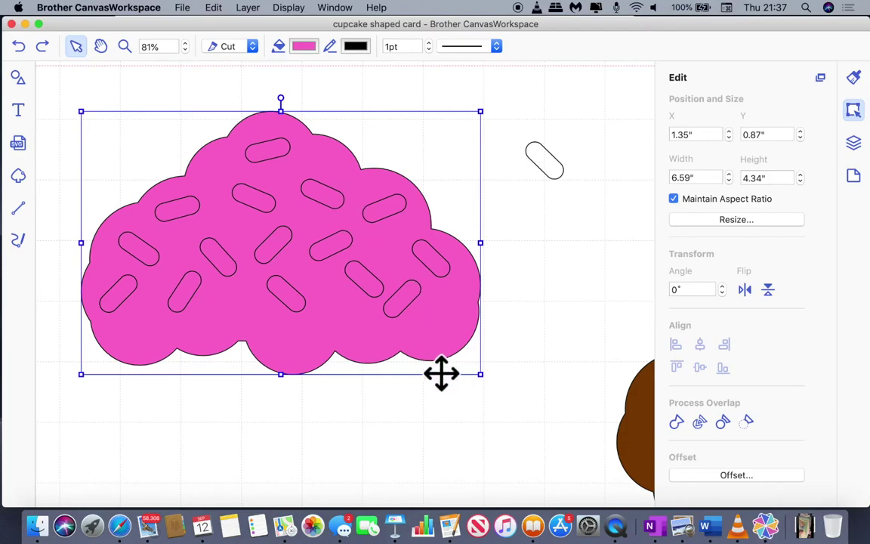
key(super+d)
drag(357, 288, 648, 419)
drag(555, 419, 680, 408)
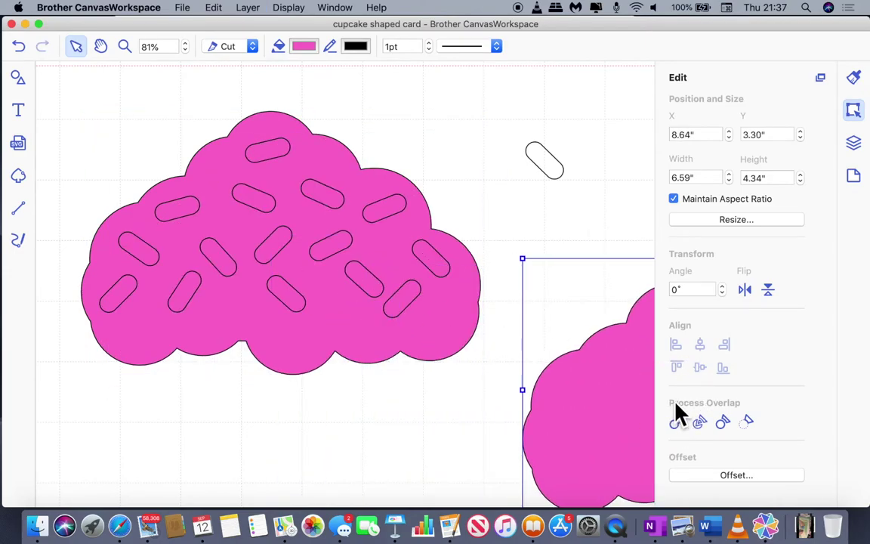
click(337, 425)
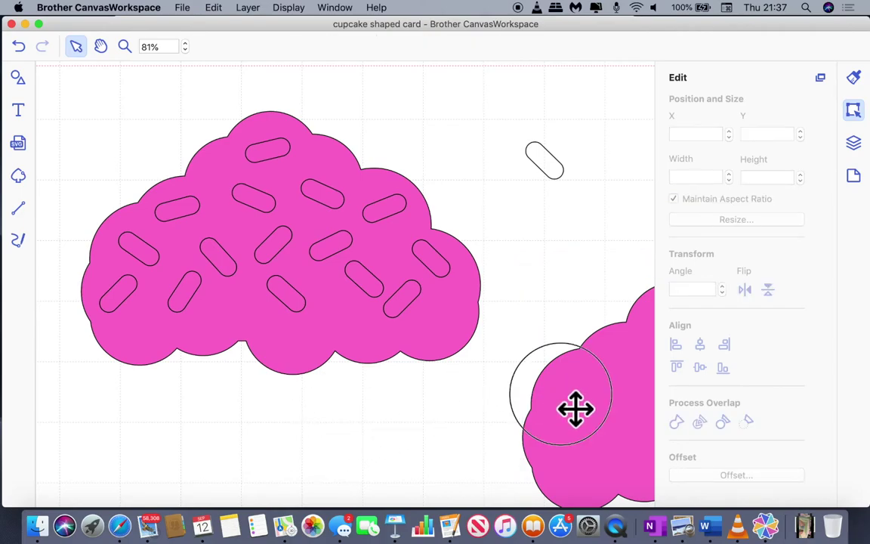
drag(575, 408, 633, 406)
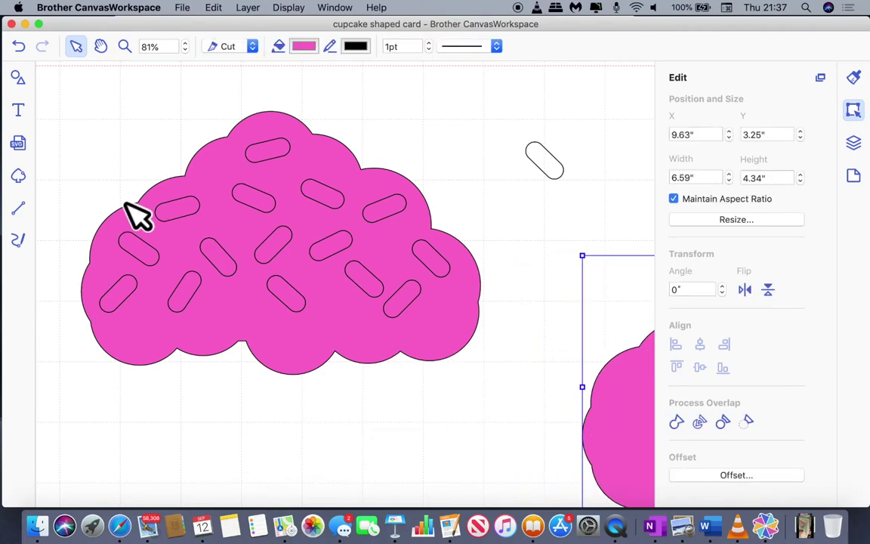
click(268, 212)
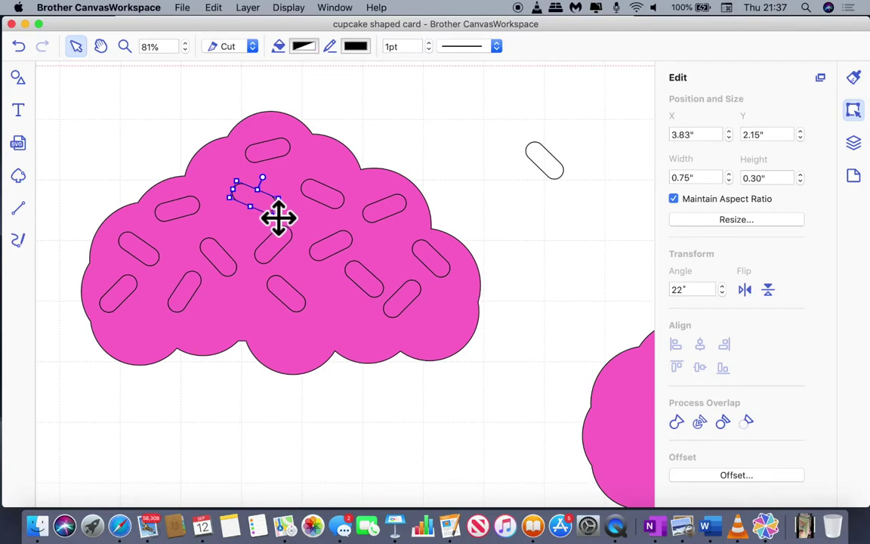
shift+click(321, 213)
click(346, 218)
click(403, 227)
click(438, 265)
click(385, 308)
click(371, 289)
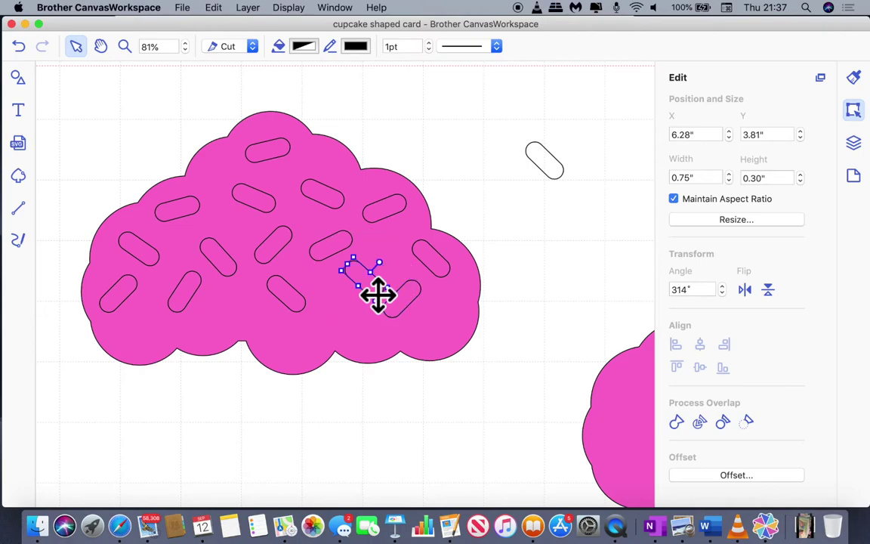
click(347, 336)
click(329, 416)
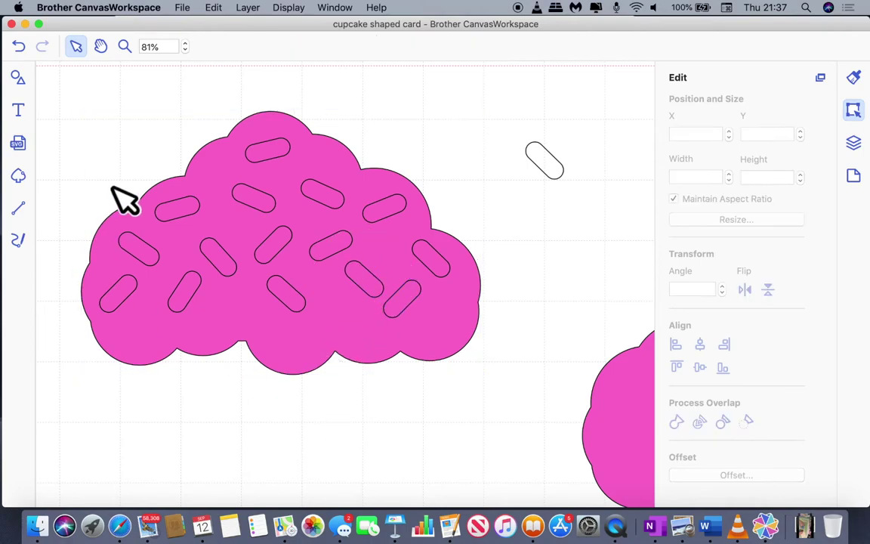
Subtract all the sprinkles from the frosting to cut sprinkle-shaped holes, and nudge the frosting slightly up and to the right.
drag(53, 88, 493, 382)
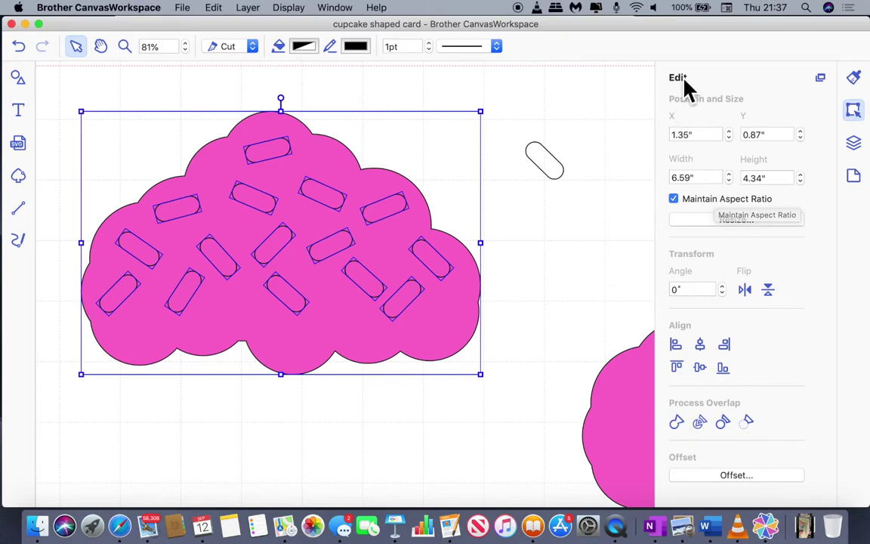
click(858, 114)
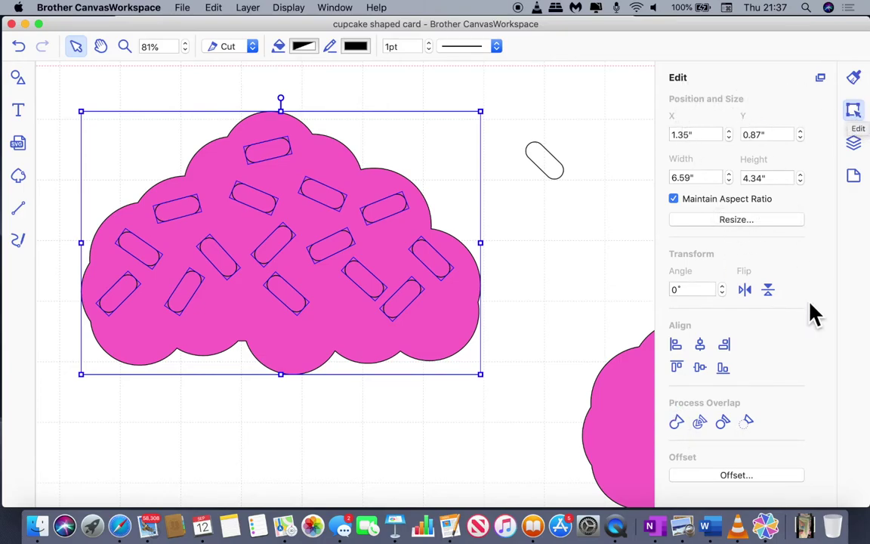
click(748, 431)
click(472, 404)
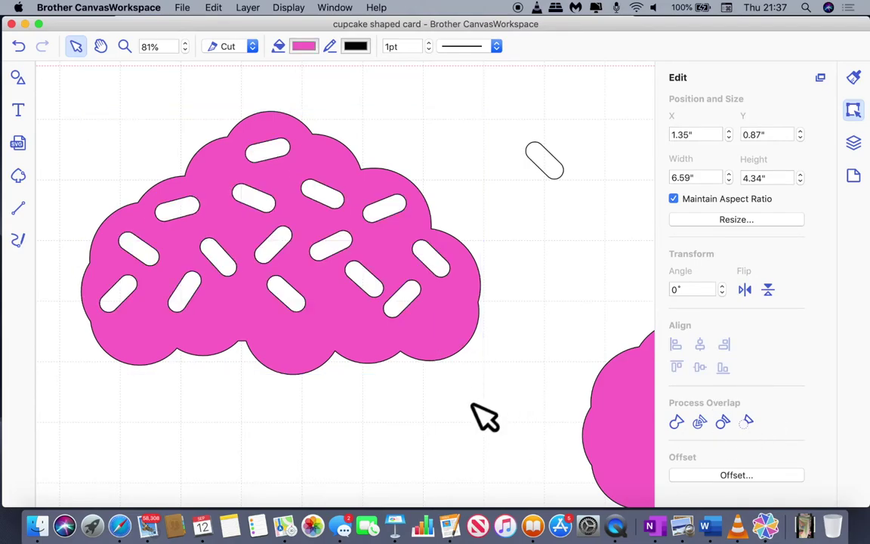
drag(479, 316, 482, 339)
Fill the spare sprinkle outside the frosting with brown at 100% opacity and move it closer to the frosting.
click(557, 174)
click(854, 80)
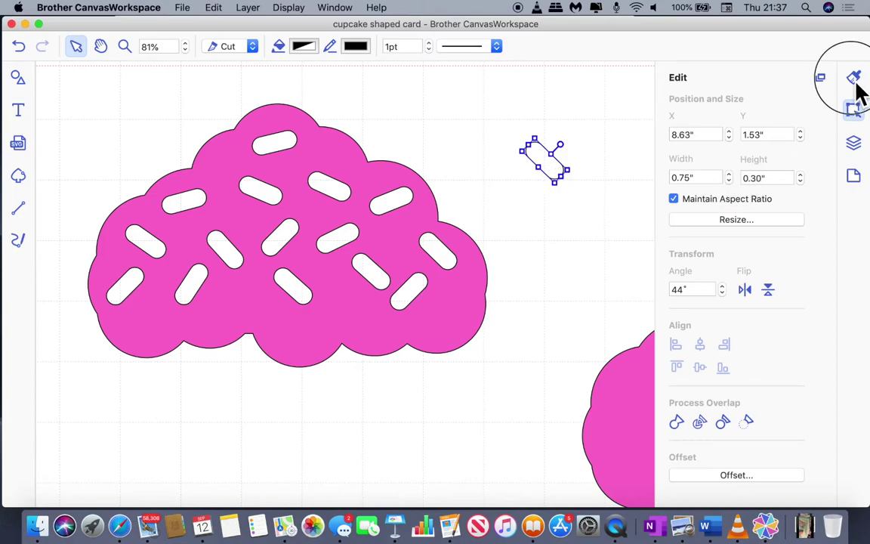
click(706, 188)
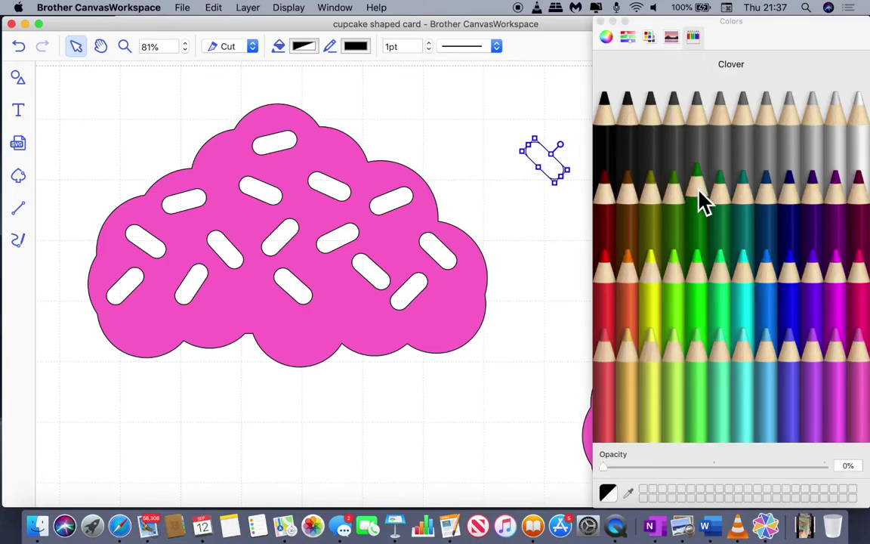
click(635, 225)
mouse_move(557, 181)
mouse_down()
mouse_move(438, 262)
mouse_move(461, 275)
mouse_move(516, 198)
mouse_up()
click(526, 167)
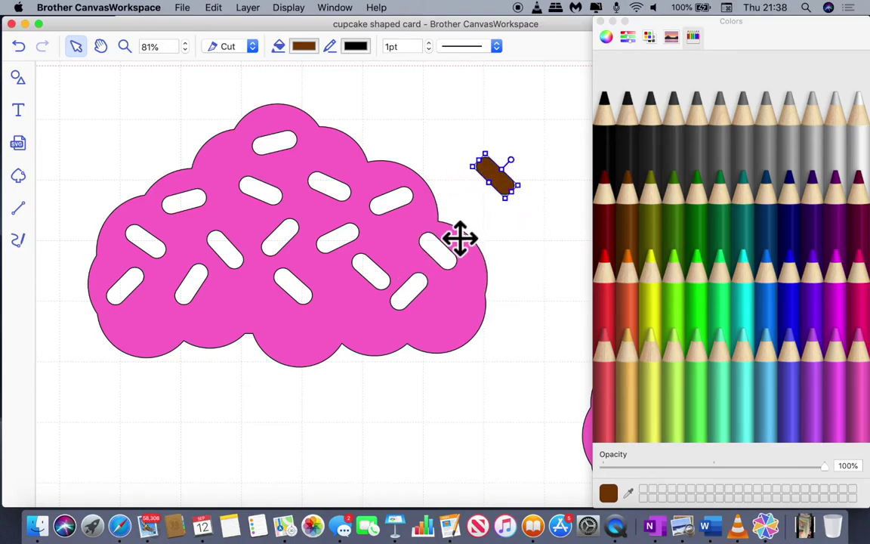
double_click(506, 189)
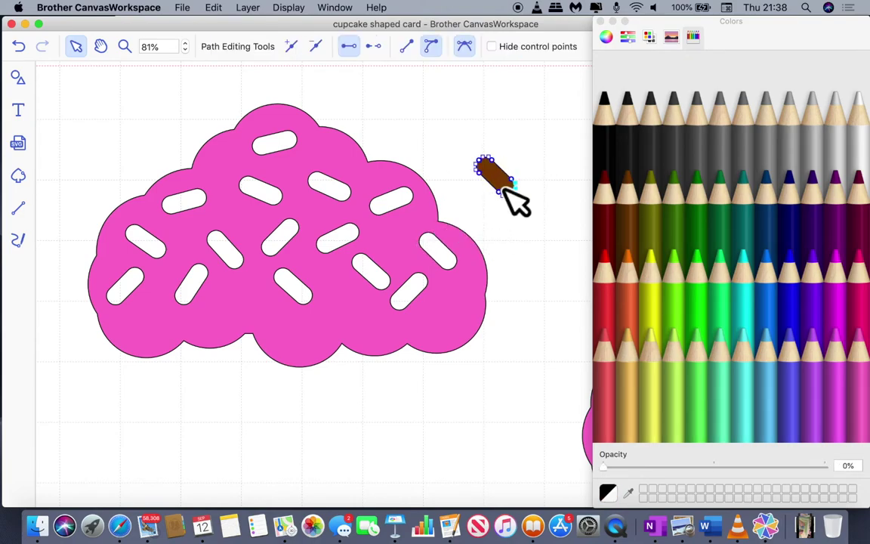
click(552, 281)
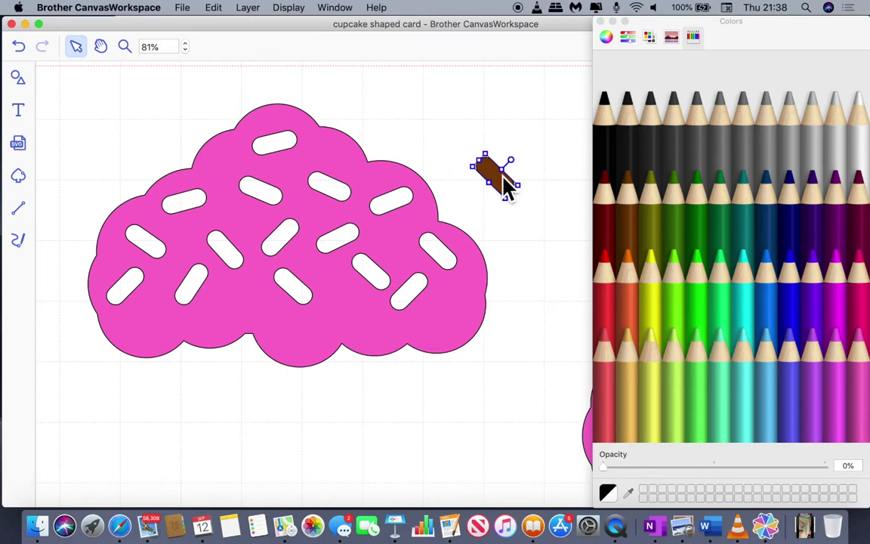
Duplicate the brown sprinkle, fit the copy over the hole in the frosting's right lobe, and send it to the back.
click(504, 187)
key(super+d)
drag(510, 187, 456, 266)
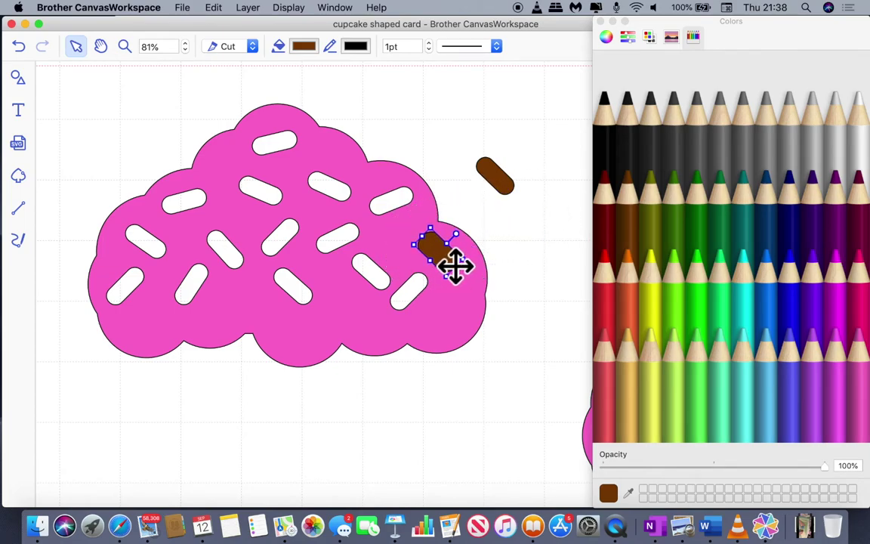
right_click(445, 254)
mouse_move(480, 374)
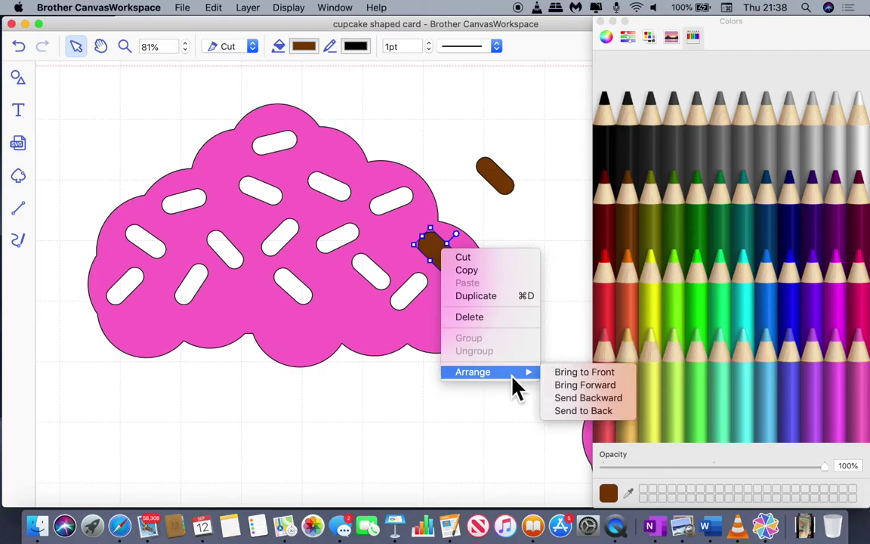
click(581, 410)
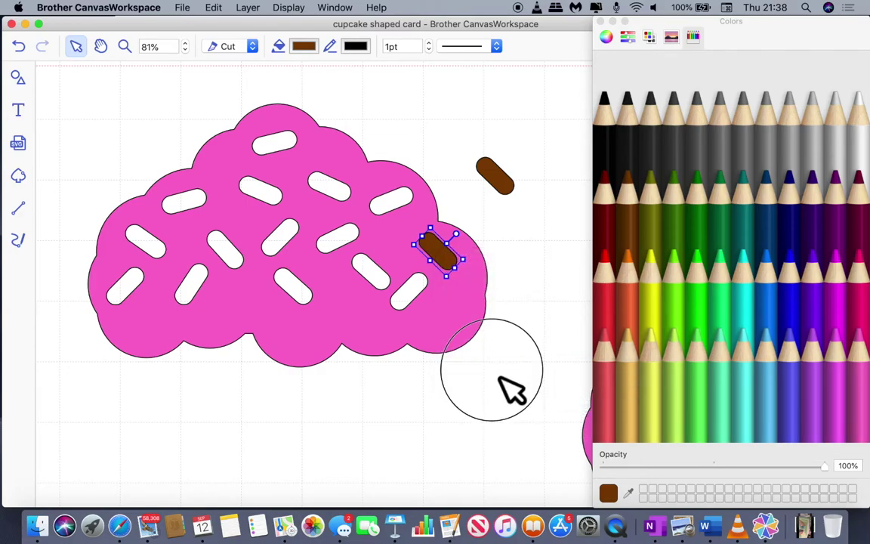
click(500, 380)
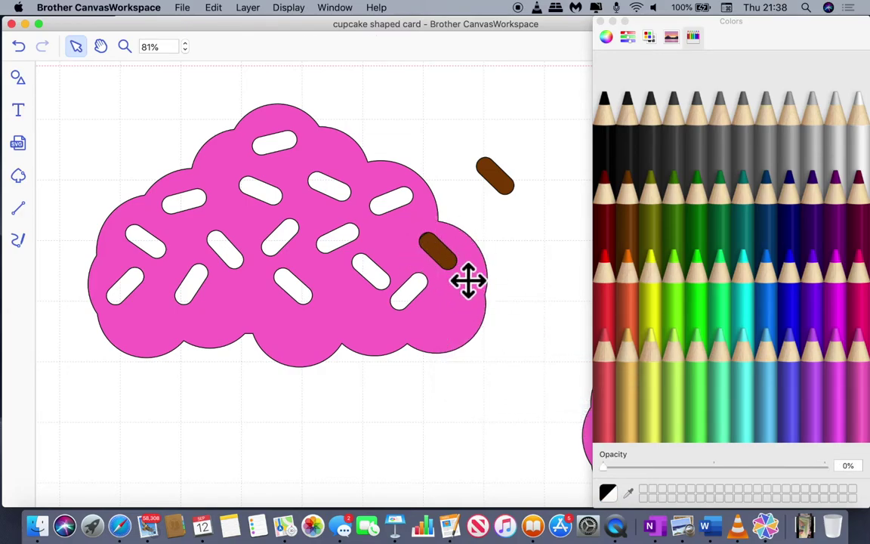
Remove the brown sprinkle copy from the hole in the frosting's right lobe and close the colour picker.
drag(453, 268, 531, 262)
key(BackSpace)
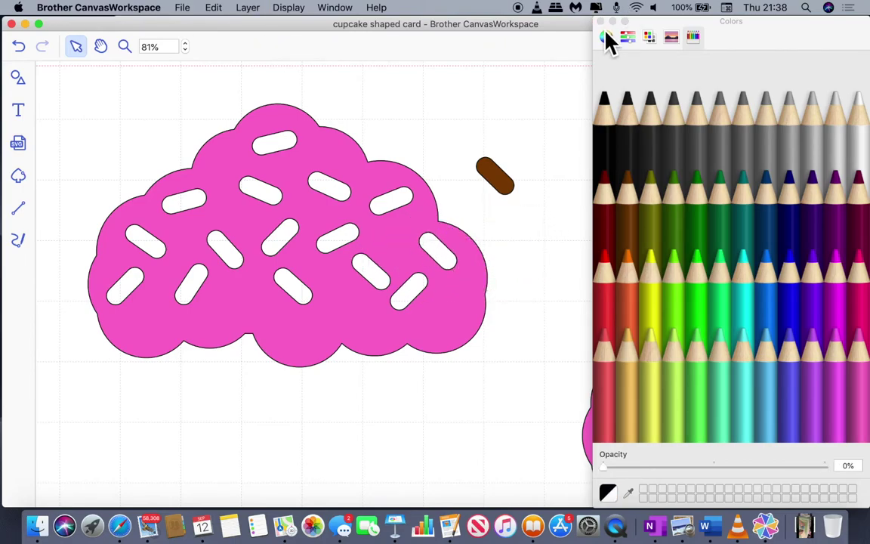
click(601, 22)
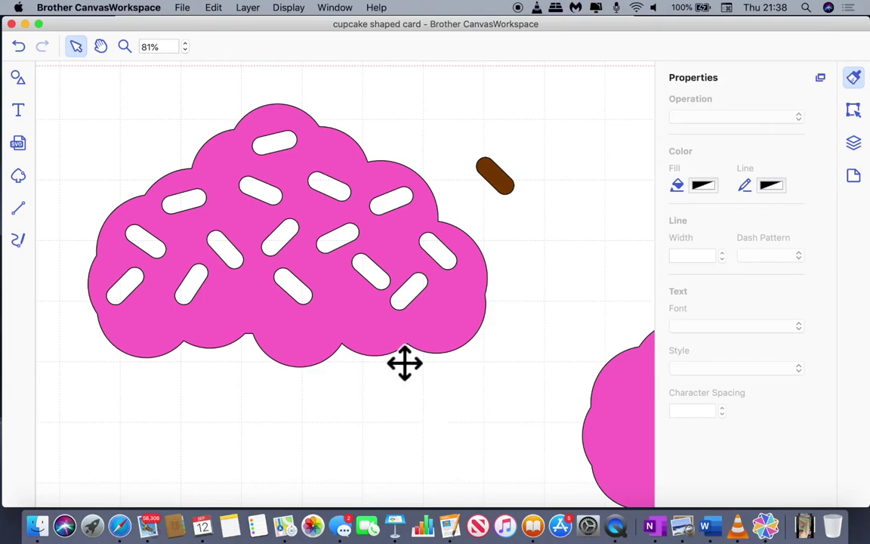
Fit the mat in view and move the plain pink frosting onto the mat directly below the sprinkled frosting.
click(296, 10)
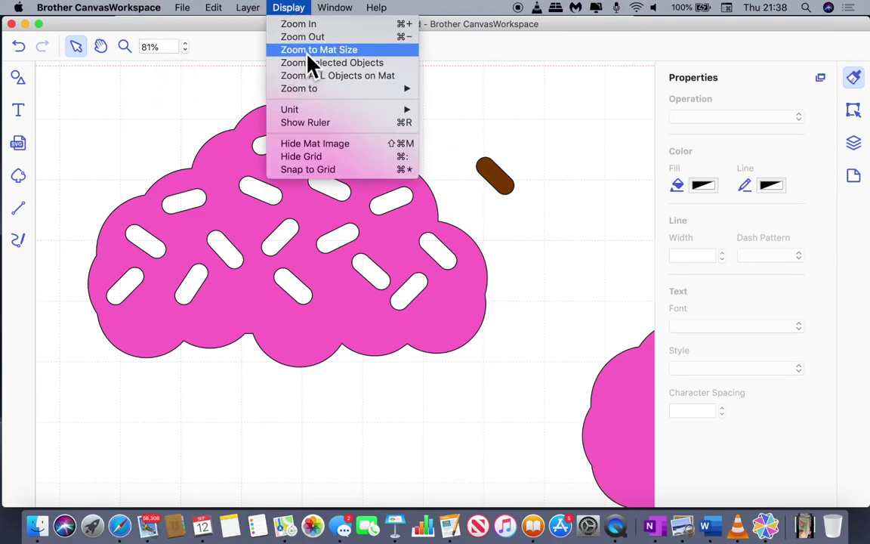
click(308, 53)
drag(565, 286, 307, 347)
click(386, 255)
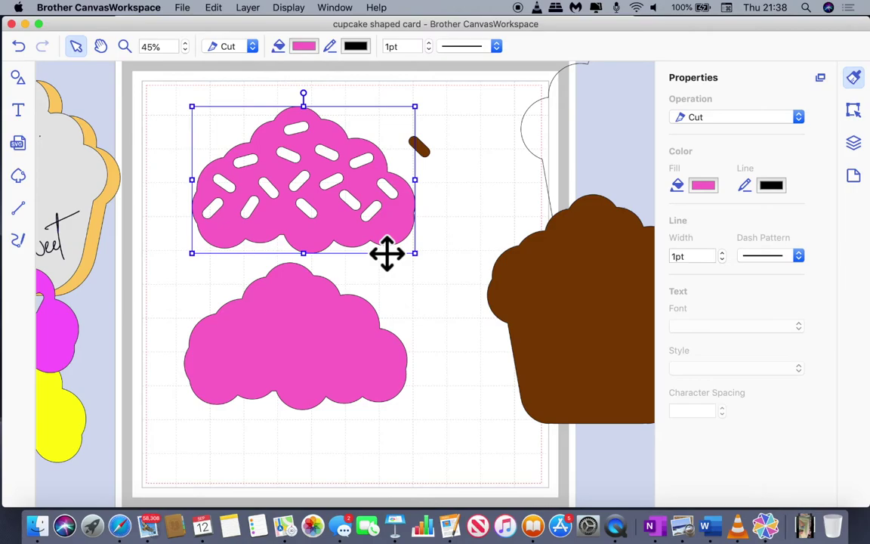
Bring the brown cupcake and the folded card outline onto the mat, with the sprinkled frosting over the cupcake.
drag(605, 317, 430, 305)
drag(336, 231, 499, 318)
drag(618, 169, 286, 198)
Move the spare brown sprinkle and the plain frosting clear of the cupcake, and fit the sprinkled frosting onto the cupcake's top.
drag(427, 162, 323, 297)
click(368, 468)
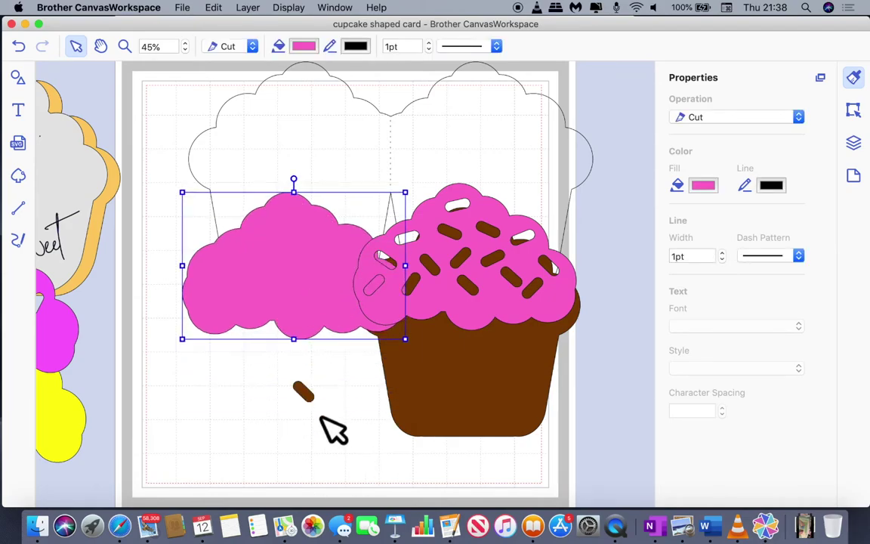
drag(316, 405, 490, 153)
drag(305, 332, 290, 377)
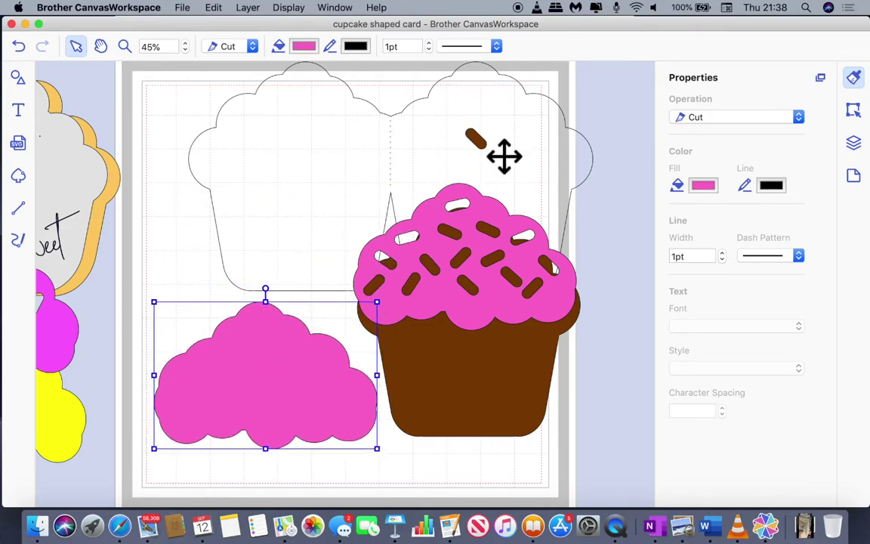
drag(508, 320, 515, 345)
click(608, 374)
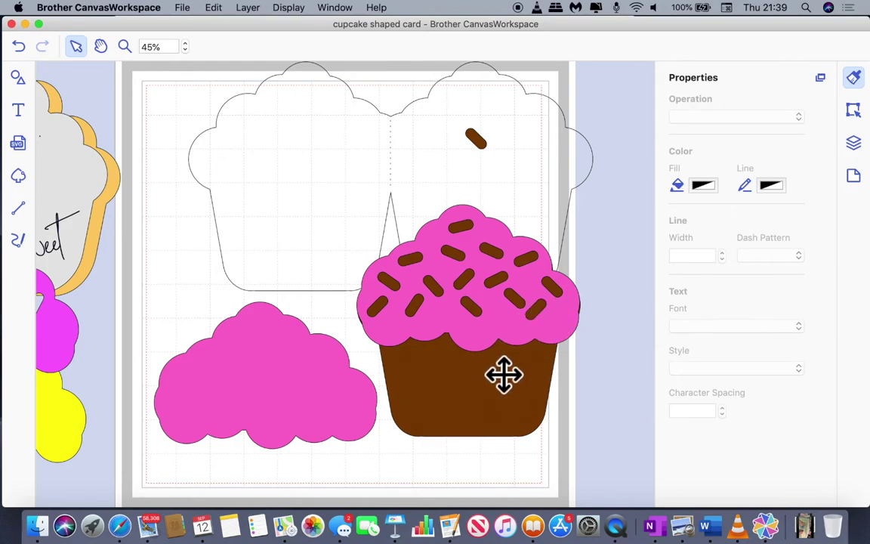
Move the plain pink frosting slightly up and to the left, to about X 0.13", Y 6.13".
click(305, 379)
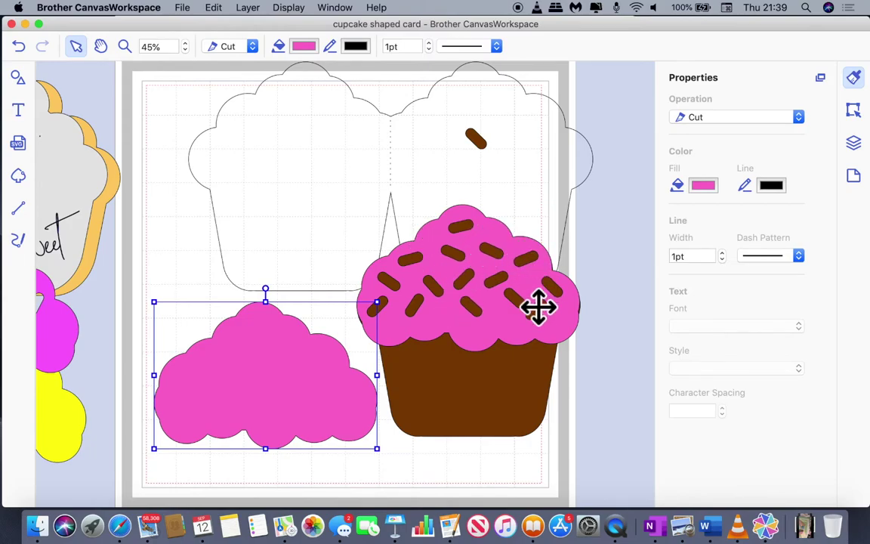
double_click(325, 415)
click(346, 431)
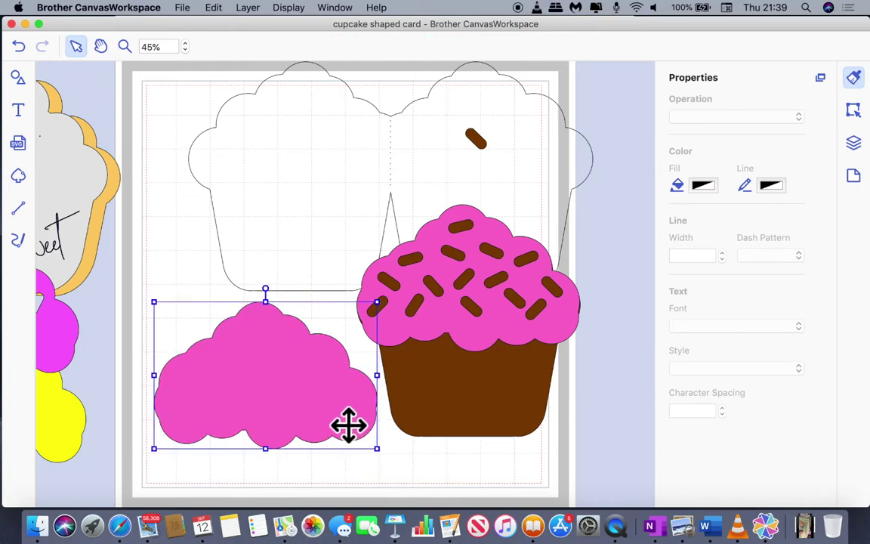
drag(357, 402, 296, 408)
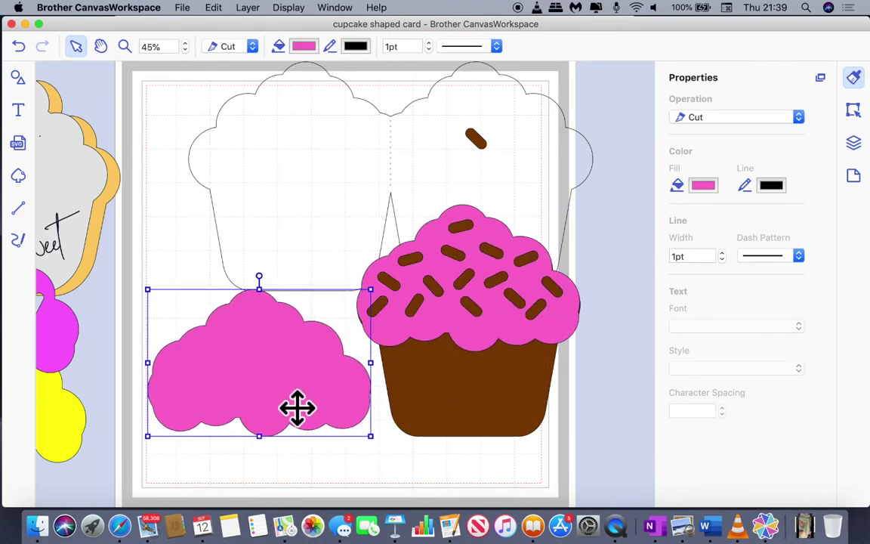
Try an inward 0.08" offset line with round corners on the plain frosting, leaving the original line as is, and undo it.
click(853, 111)
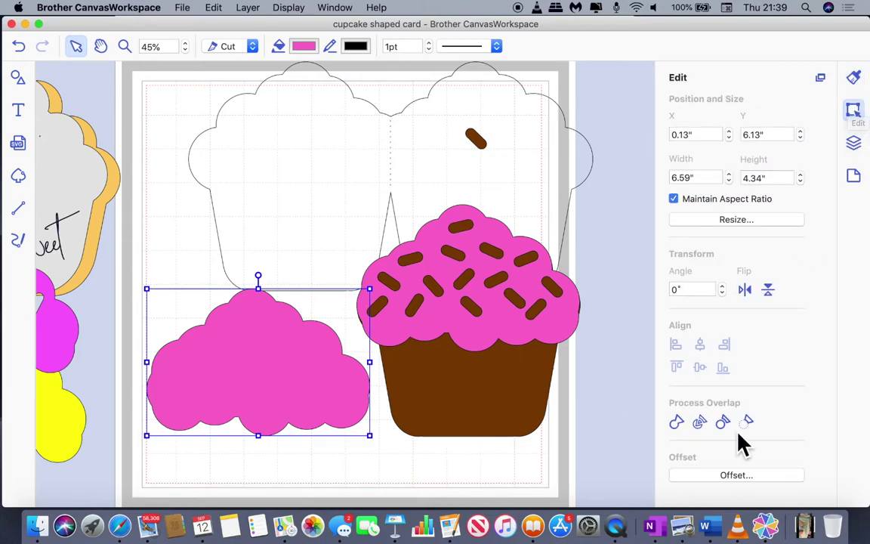
click(731, 476)
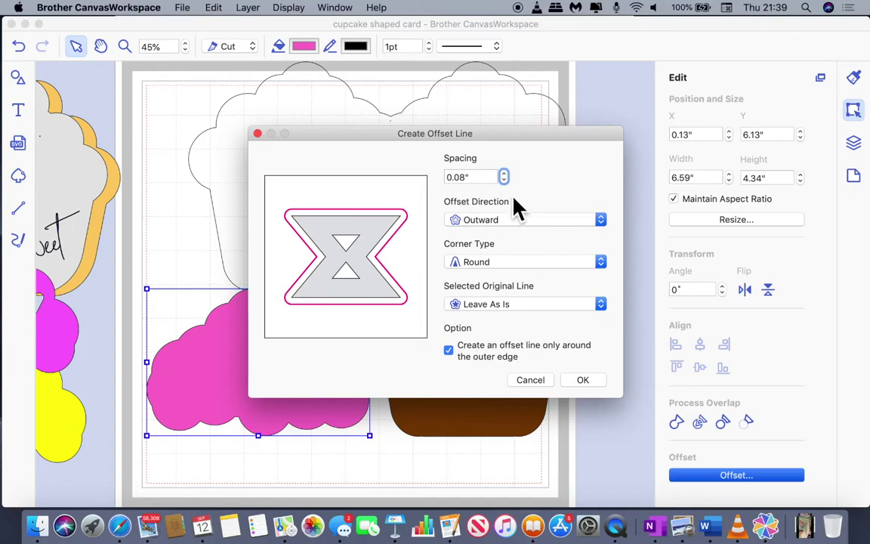
click(600, 221)
click(575, 236)
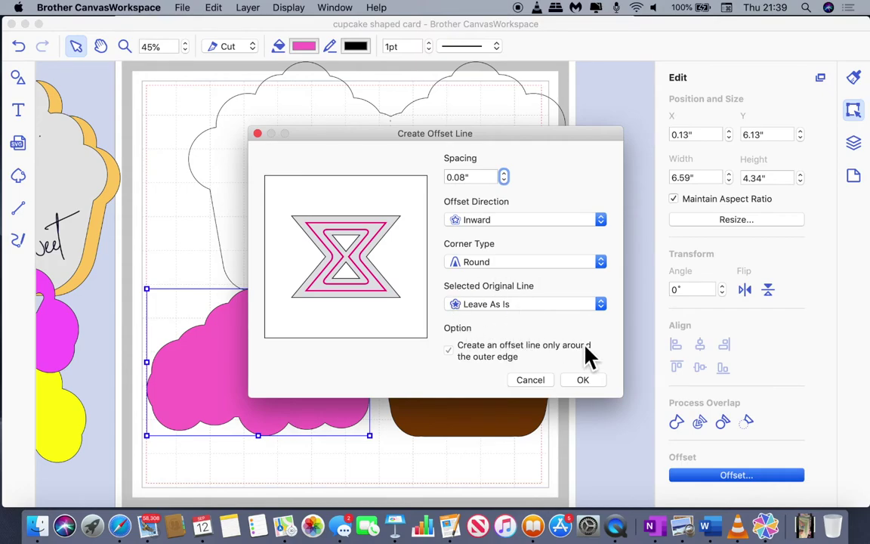
click(592, 382)
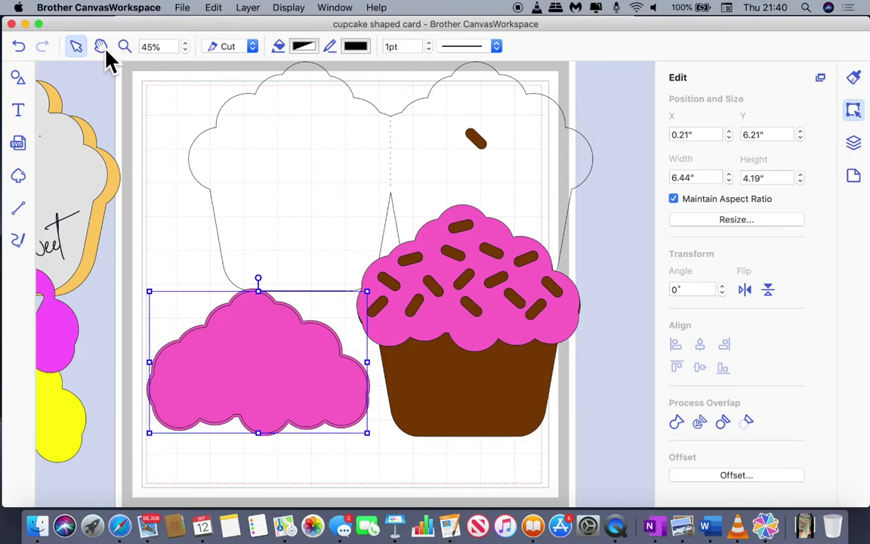
click(18, 47)
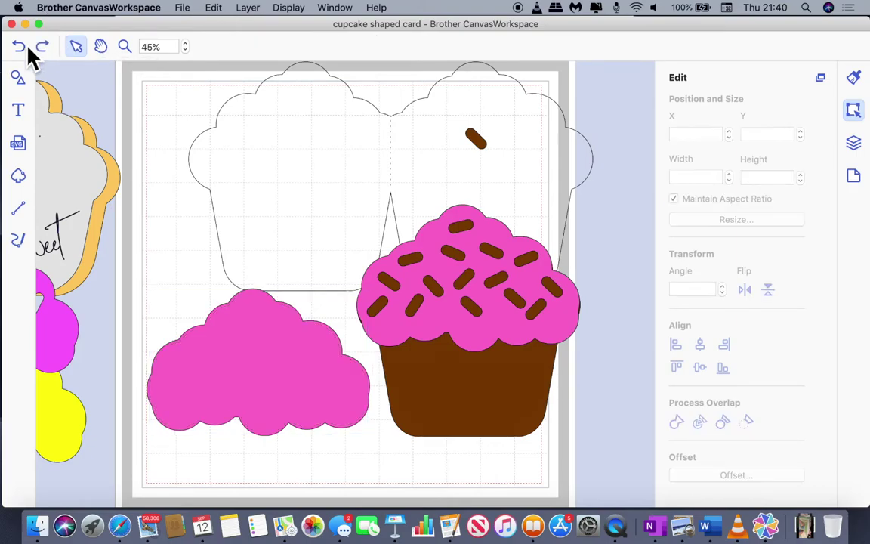
Create an offset line 0.08" inward from the plain frosting's edge, with round corners and the original line left as is.
click(283, 377)
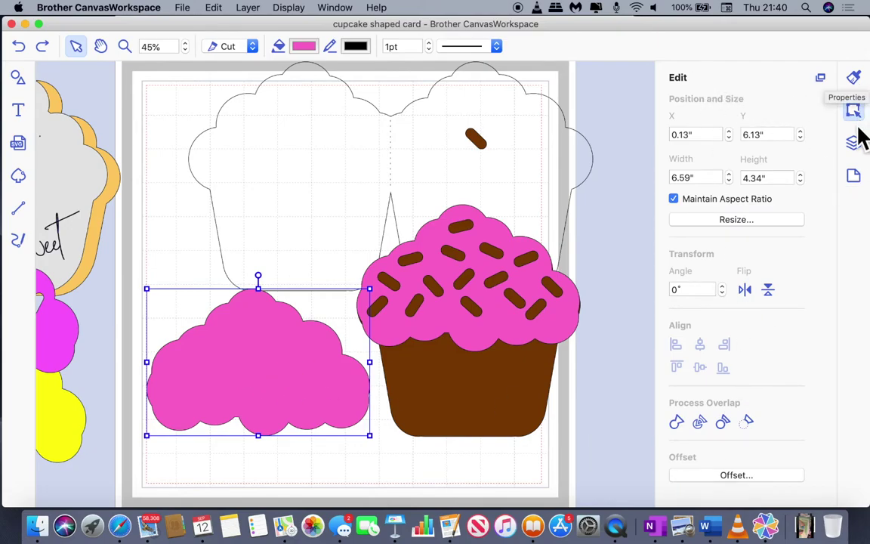
click(736, 480)
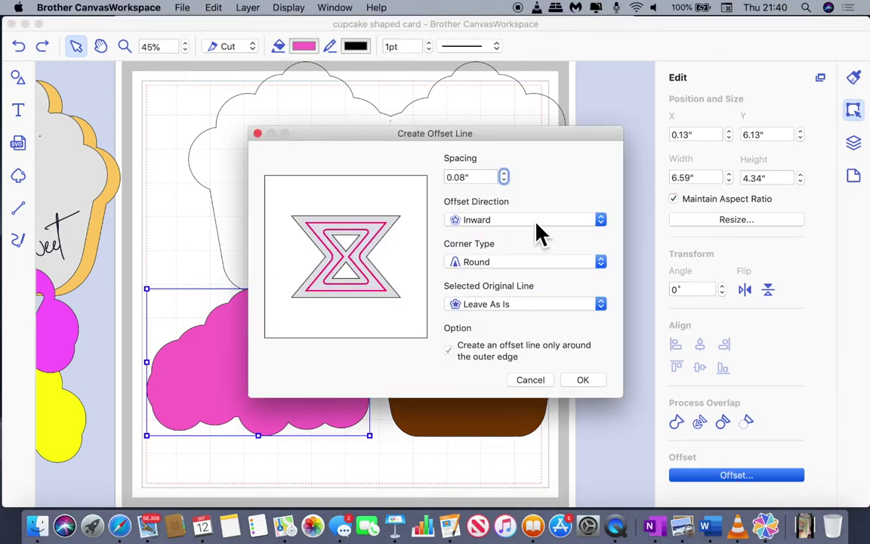
click(583, 380)
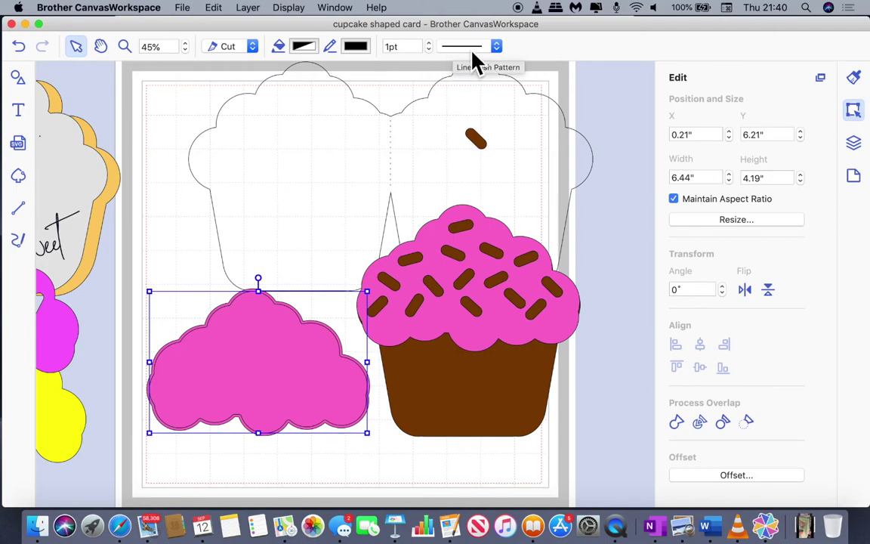
Give the frosting's inner offset line a closely spaced medium-dash pattern and change its operation to Draw.
click(499, 51)
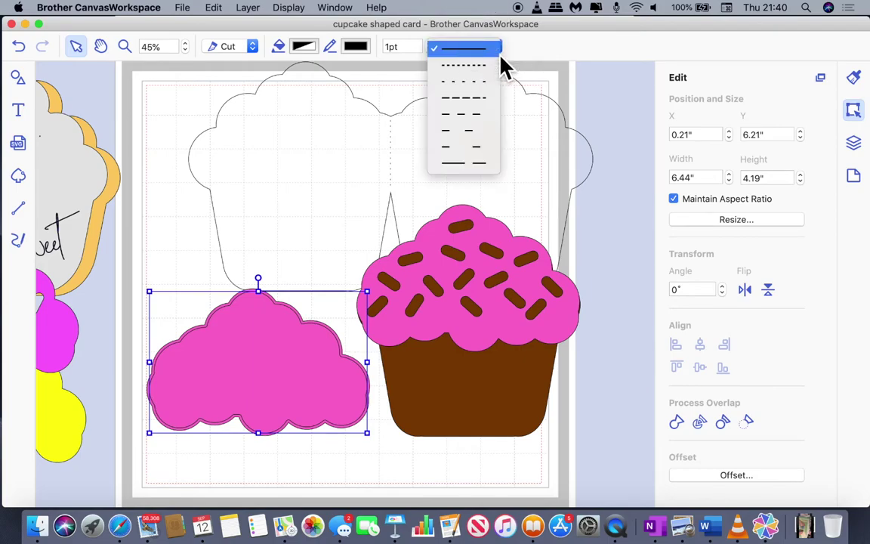
click(483, 105)
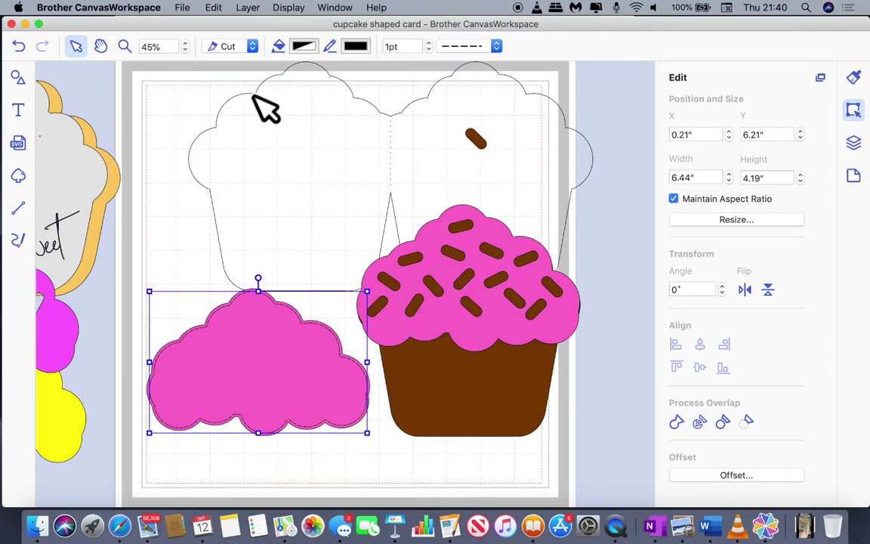
click(255, 50)
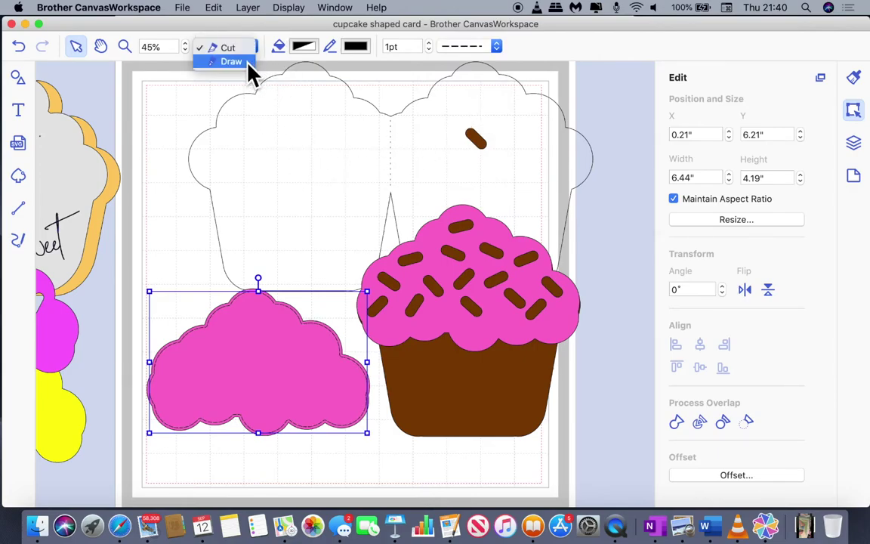
click(248, 65)
click(320, 459)
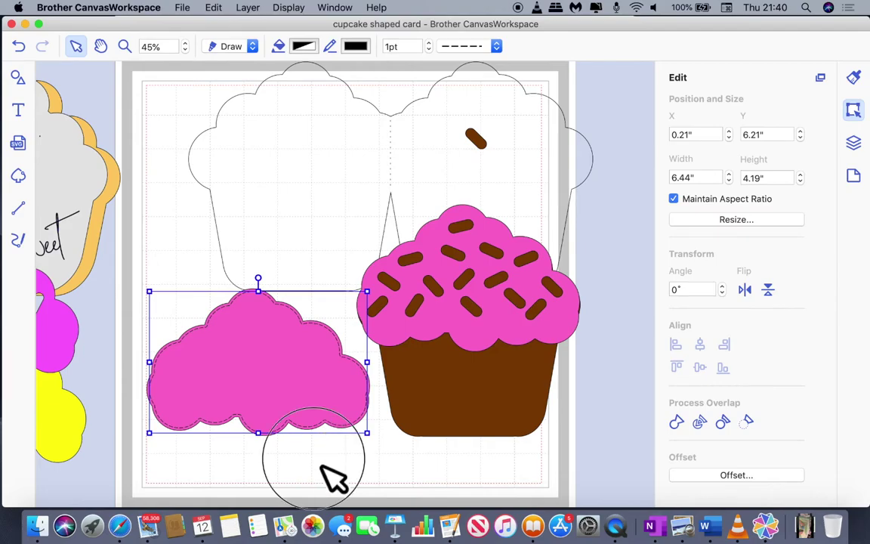
Duplicate the dashed inner line and move the copy off the plain frosting, to about X 8.63", Y 0.95".
click(316, 388)
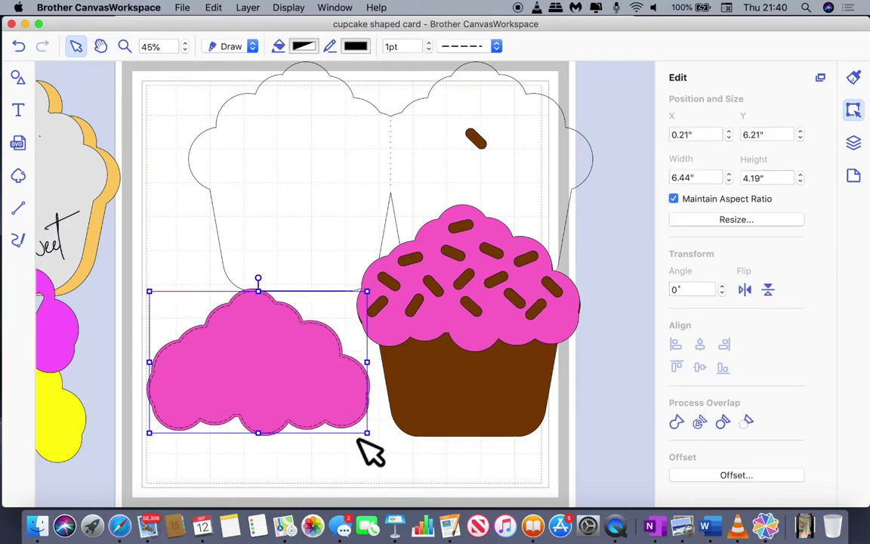
click(387, 466)
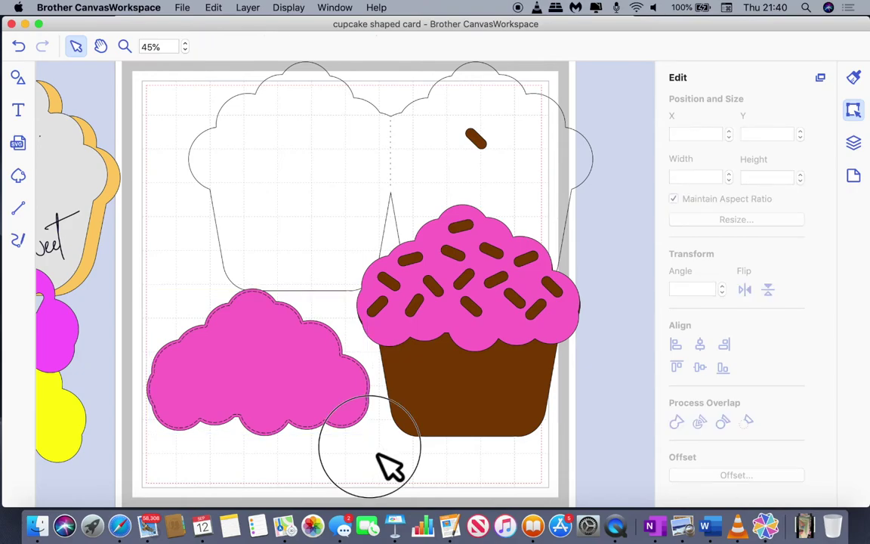
click(312, 404)
drag(312, 404, 569, 204)
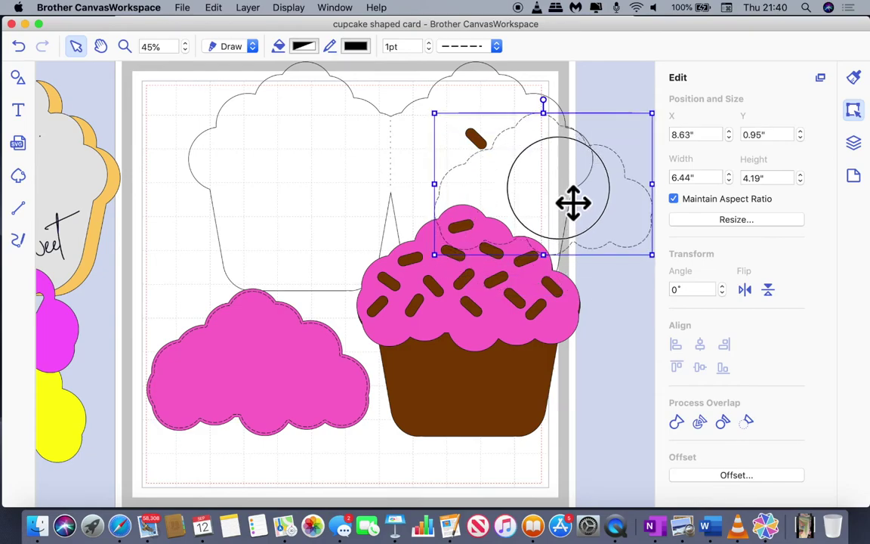
Group the plain frosting with its dashed inner line and move the group to about X 0.44", Y 6.92".
drag(272, 447, 178, 394)
click(252, 10)
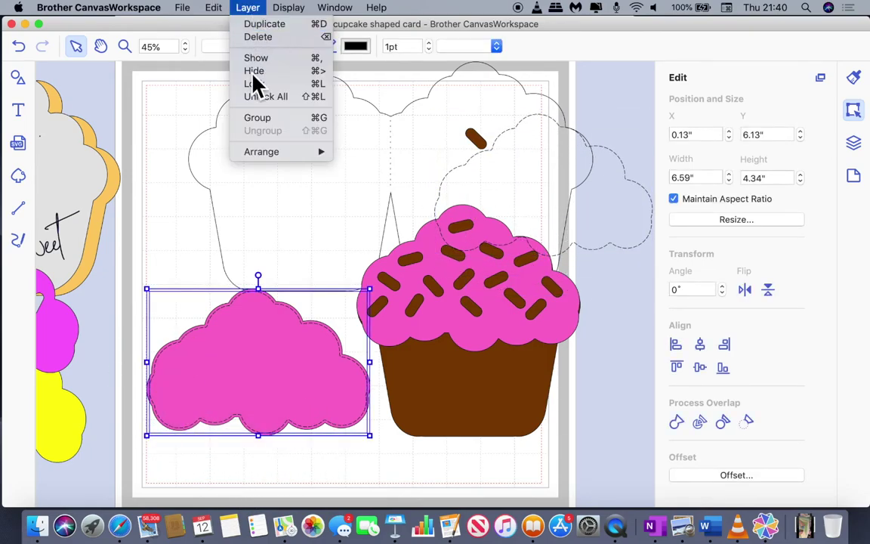
click(258, 118)
click(317, 468)
drag(307, 364, 282, 411)
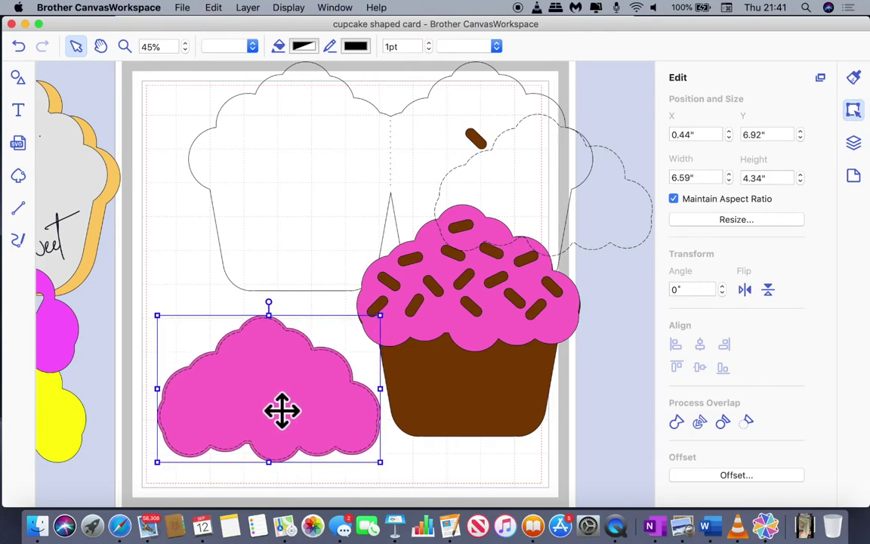
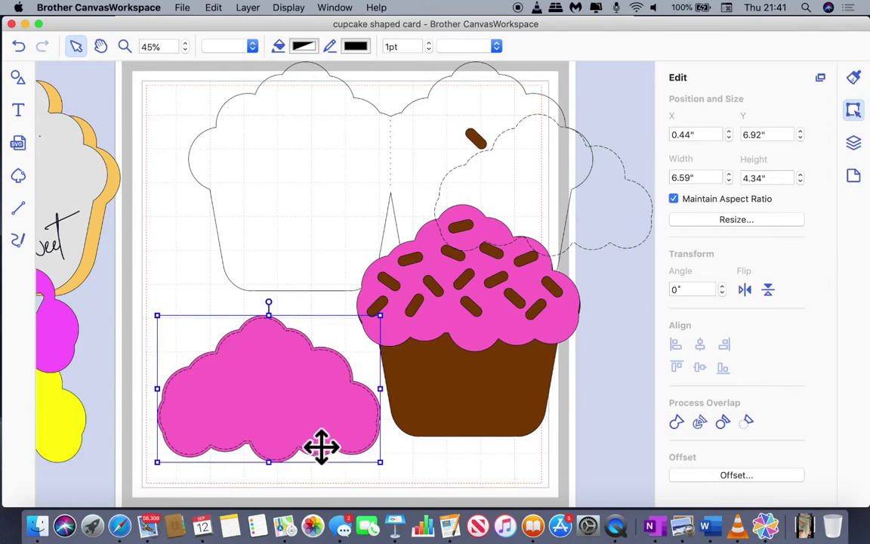
Shift the grouped plain frosting farther left and fit the dashed line copy inside the sprinkled frosting's edge, at about X 6.41", Y 3.71".
click(390, 462)
click(296, 404)
mouse_move(296, 404)
mouse_down()
mouse_move(294, 201)
mouse_move(317, 324)
mouse_move(299, 423)
mouse_up()
drag(650, 233, 577, 330)
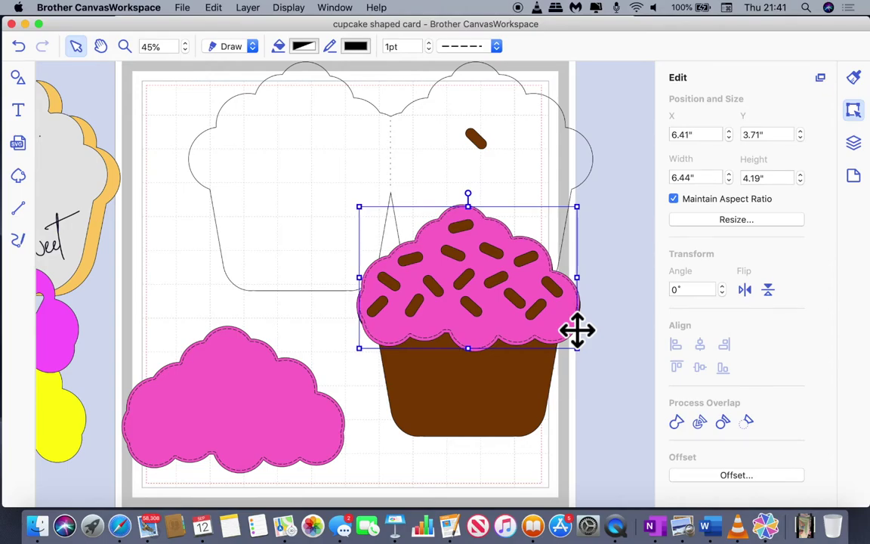
click(650, 387)
click(578, 332)
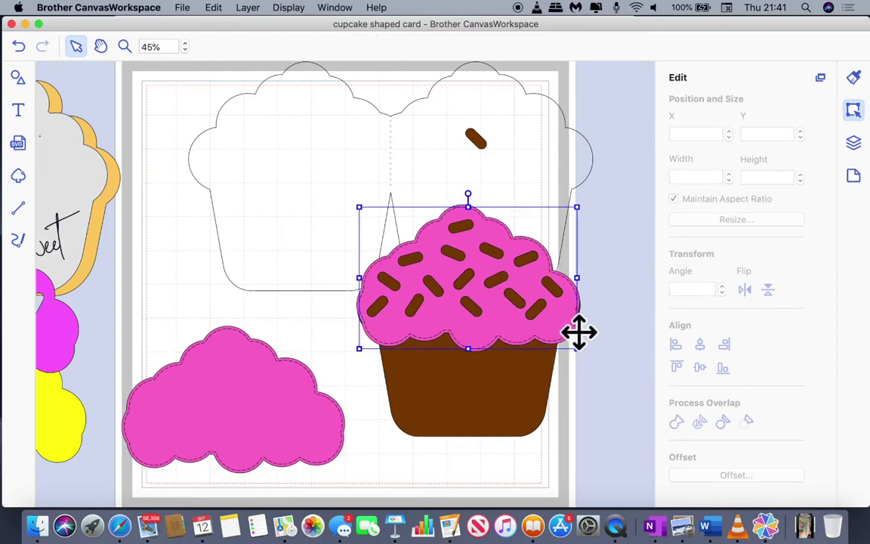
click(589, 411)
Move the brown cupcake out from behind the sprinkled frosting, to about X 11.26", Y 2.72".
drag(490, 392, 654, 358)
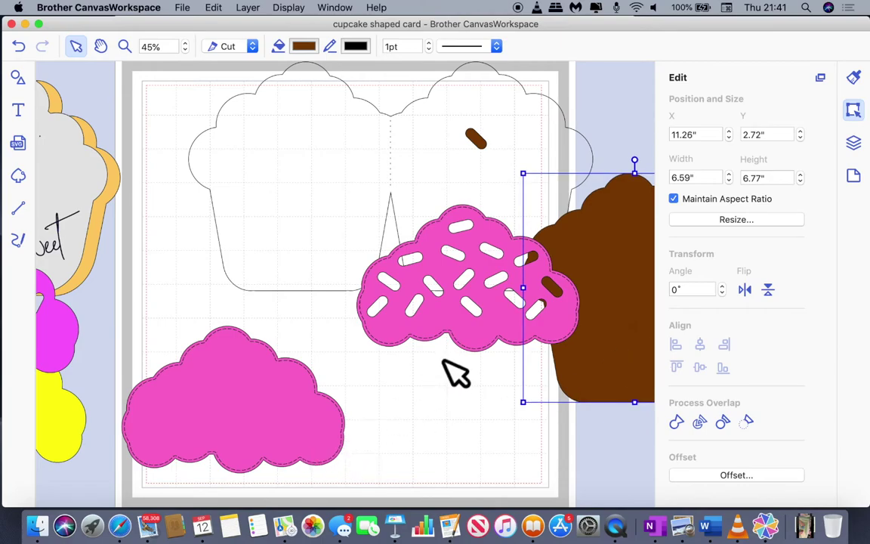
click(424, 342)
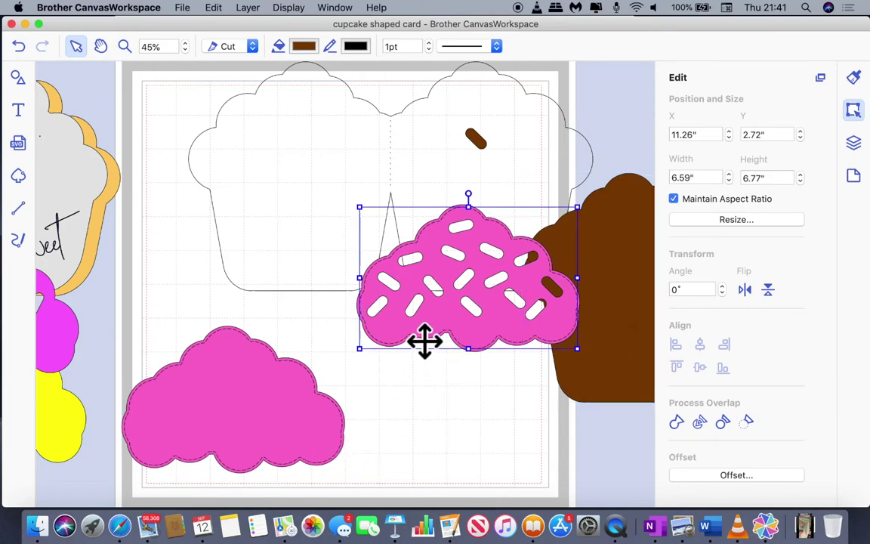
click(412, 379)
Group the sprinkled frosting with its dashed drawing line.
drag(446, 396, 380, 318)
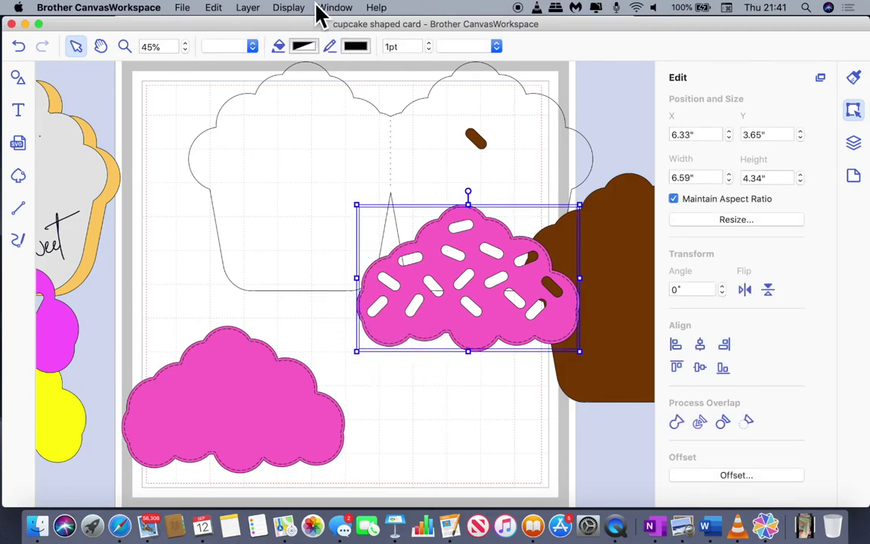
click(249, 8)
click(252, 8)
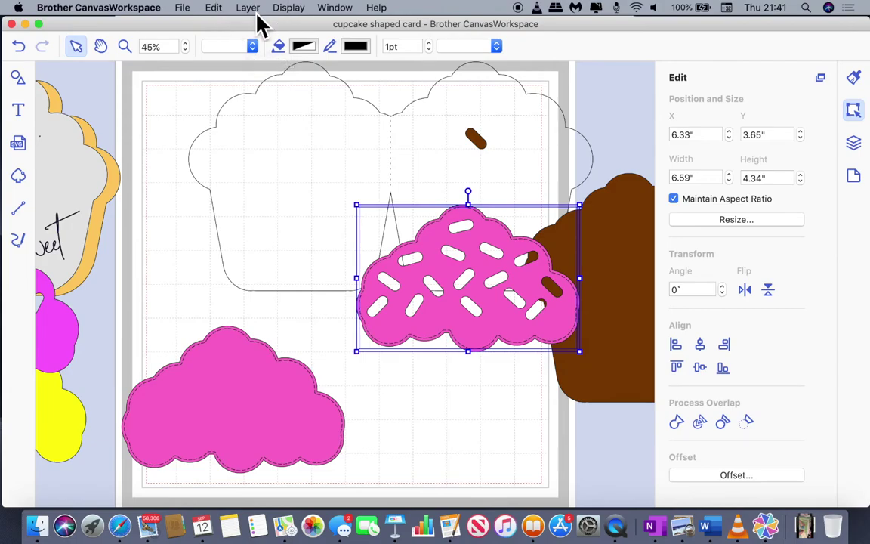
click(252, 9)
click(266, 120)
click(492, 499)
Move the brown cupcake back onto the mat and place the grouped sprinkled frosting over its top, at about X 6.03", Y 1.51".
drag(513, 330, 655, 299)
drag(464, 346, 438, 346)
drag(613, 266, 459, 221)
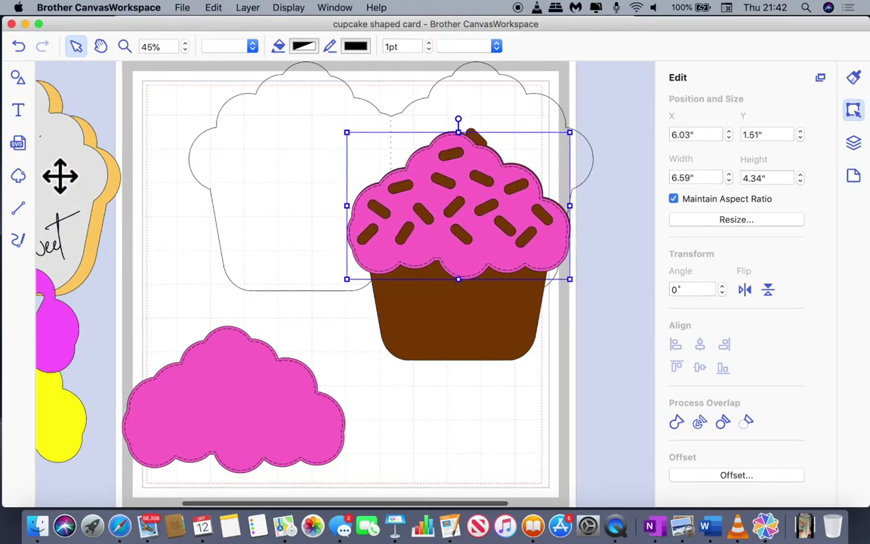
Move the grouped plain frosting up onto the blank card outline, at about X 1.08", Y -1.41".
scroll(60, 175, left, 5)
scroll(152, 204, down, 3)
scroll(151, 204, right, 3)
scroll(151, 204, down, 1)
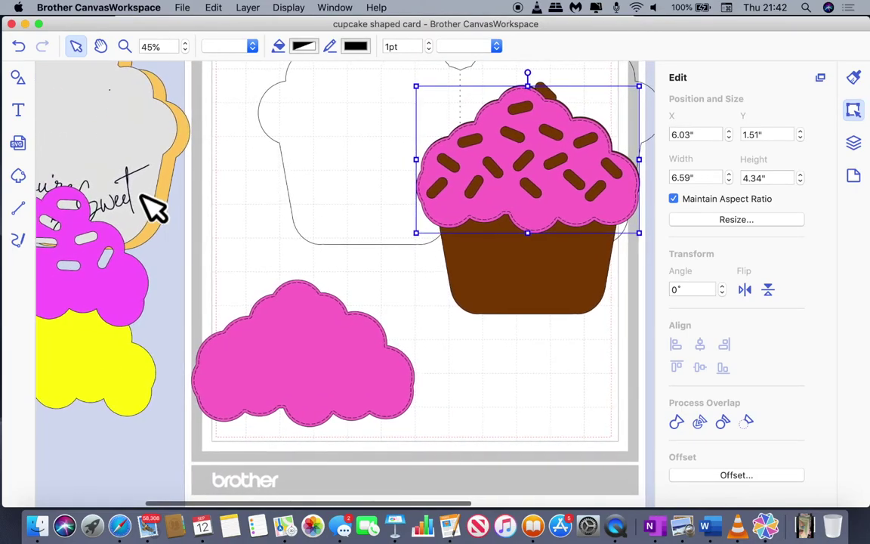
drag(326, 400, 385, 108)
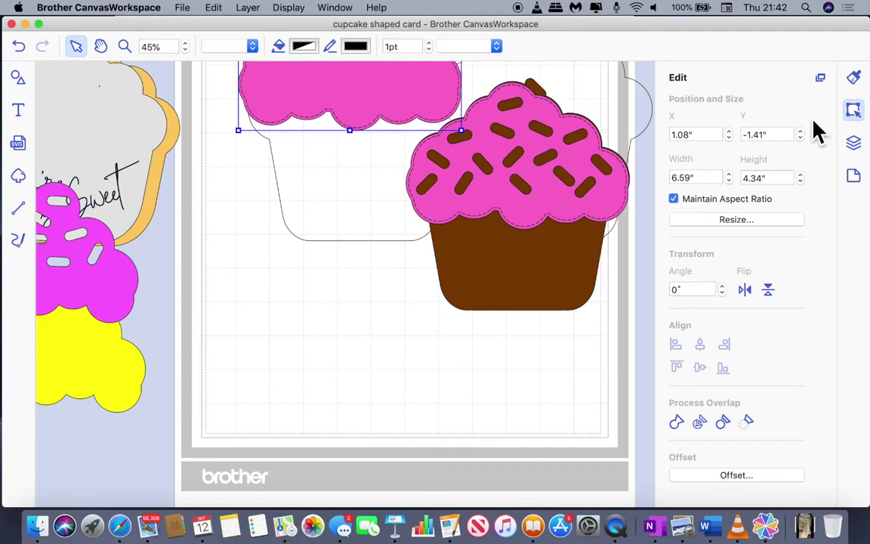
Add the text "You're so Sweet" to the blank lower area of the mat.
click(859, 79)
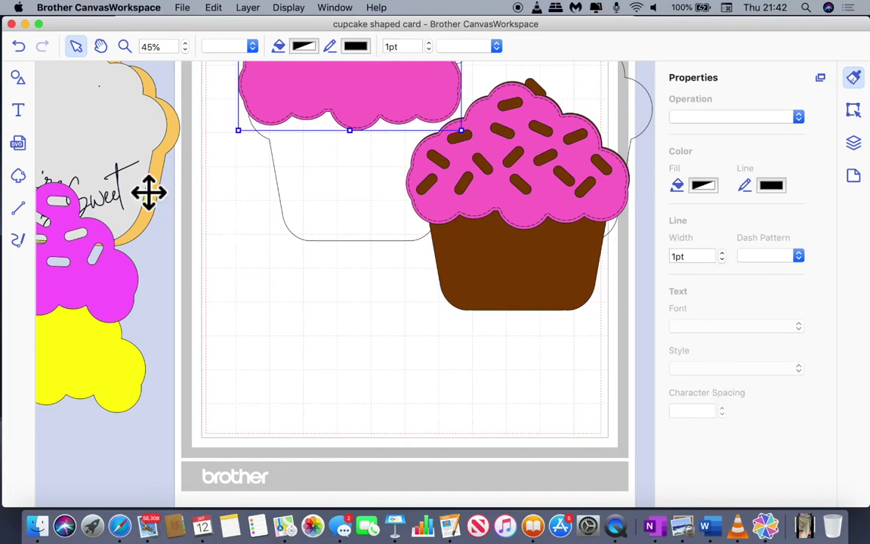
click(27, 110)
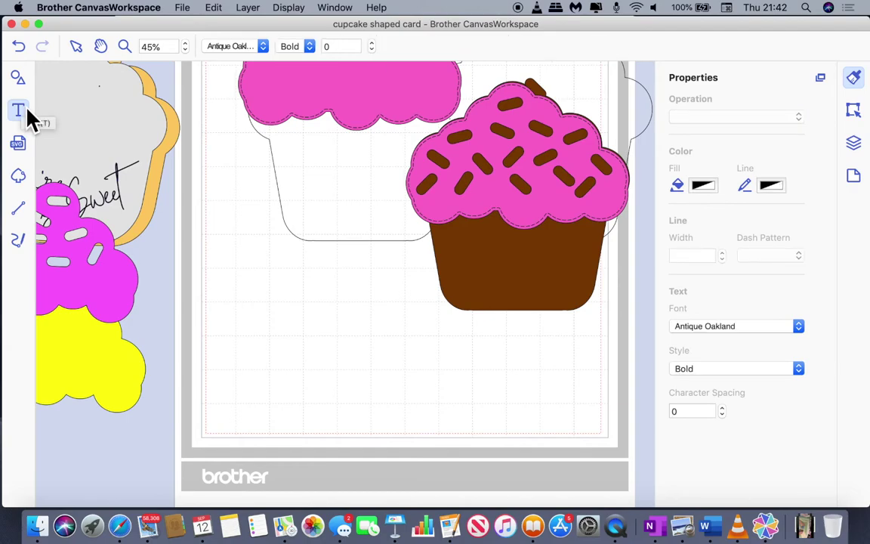
click(268, 353)
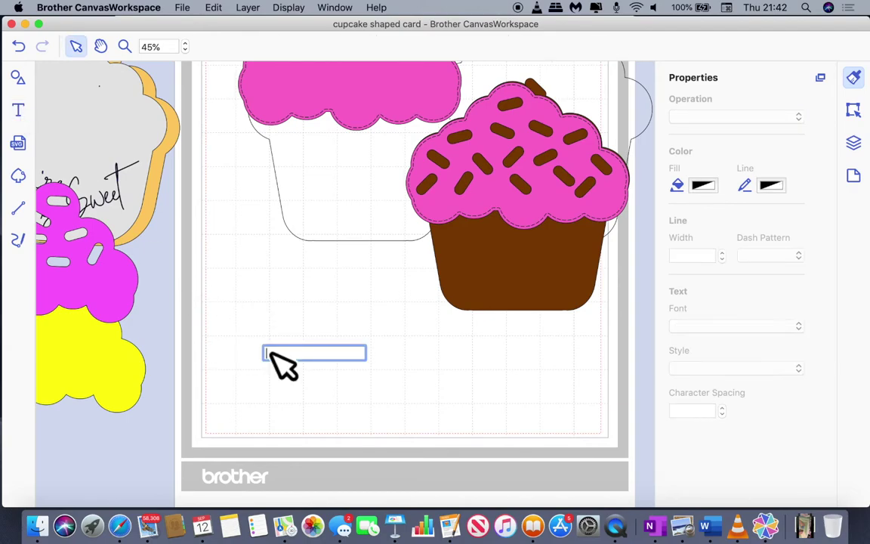
click(25, 113)
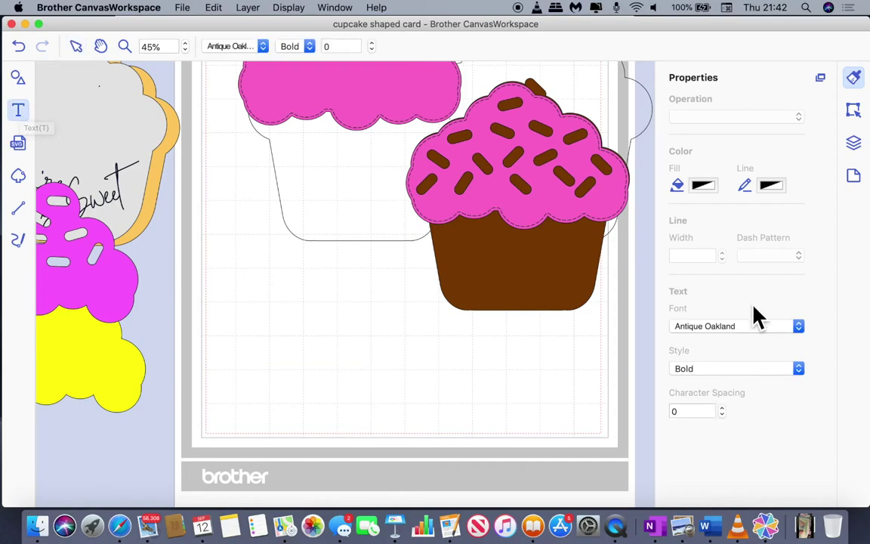
click(302, 353)
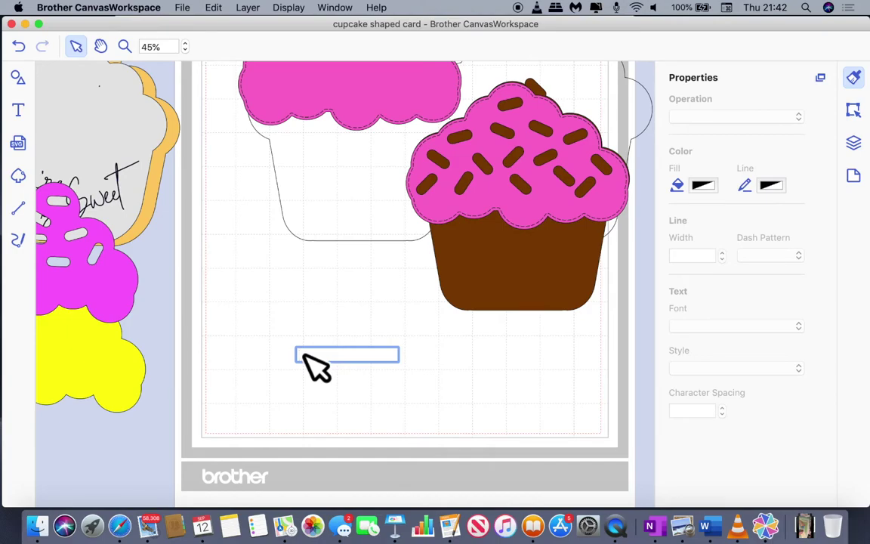
text(You're so Sweet)
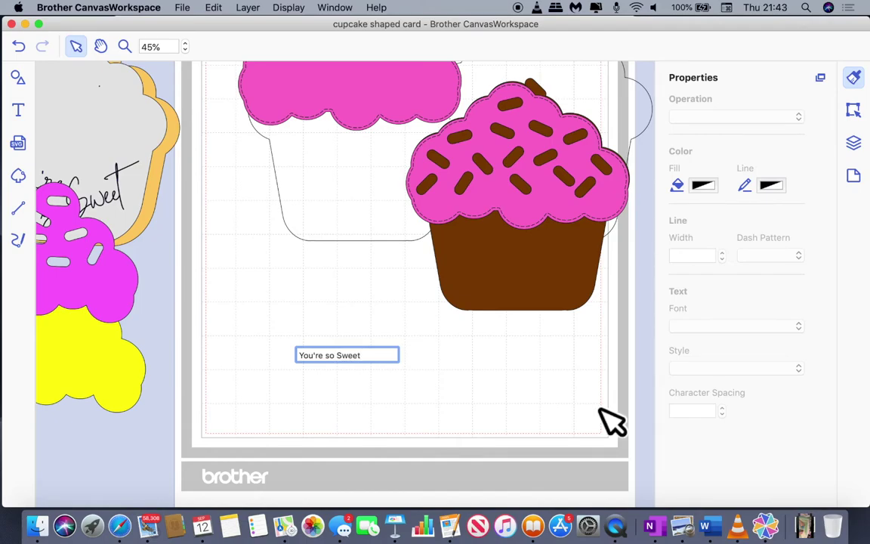
click(509, 407)
drag(516, 370, 444, 377)
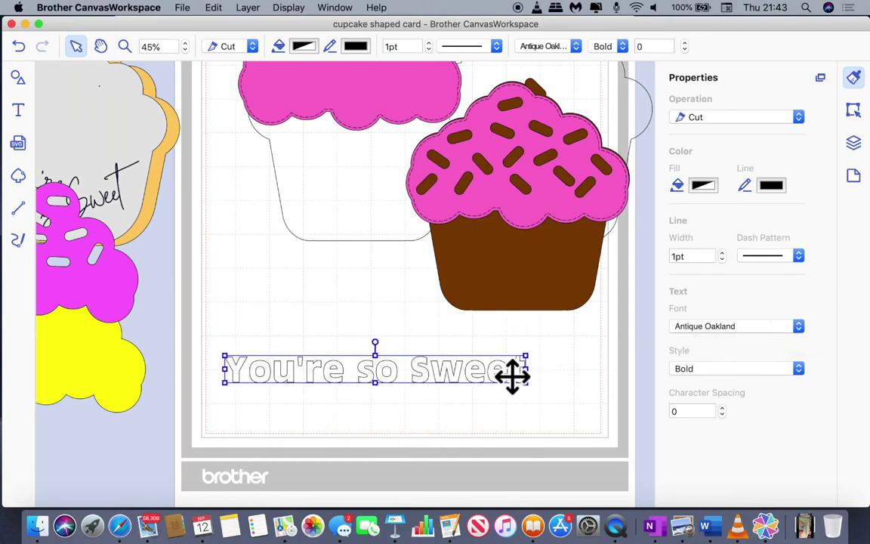
Try the Brush Script MT font on the "You're so Sweet" text.
click(803, 336)
scroll(755, 346, down, 3)
scroll(756, 335, down, 10)
scroll(758, 345, down, 5)
scroll(757, 346, down, 3)
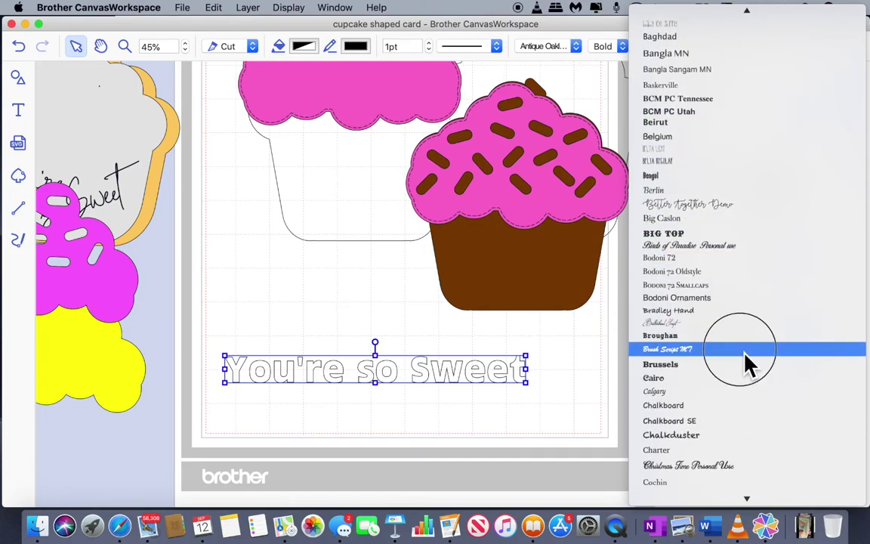
click(745, 351)
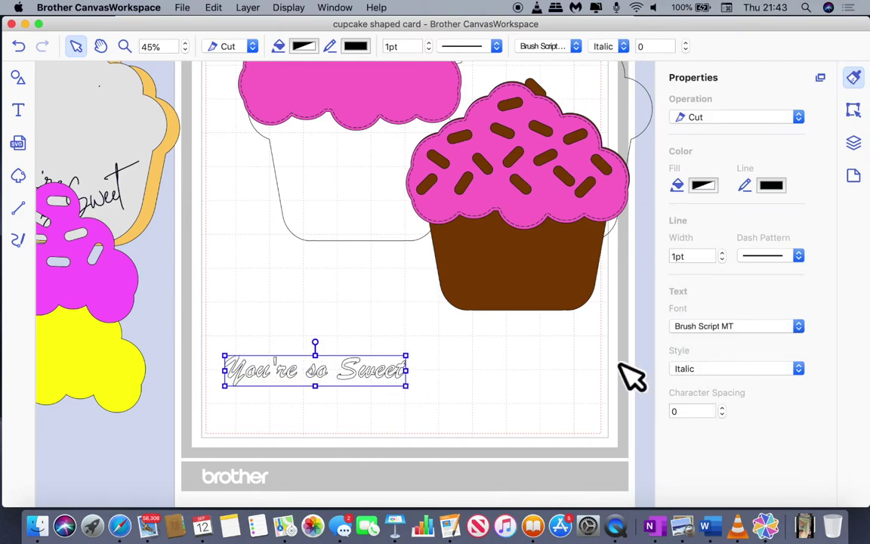
Set the font of the "You're so Sweet" text to Indesign Signature.
click(798, 332)
scroll(763, 408, down, 15)
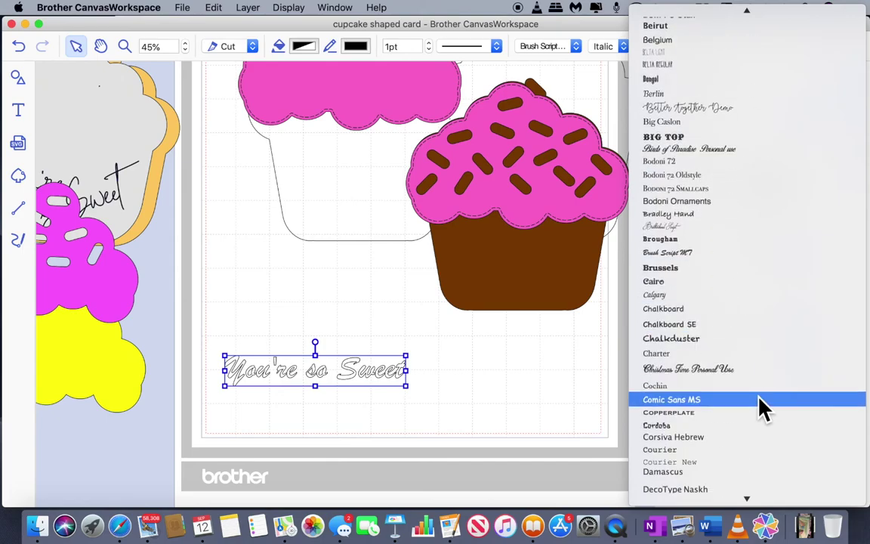
scroll(763, 408, down, 5)
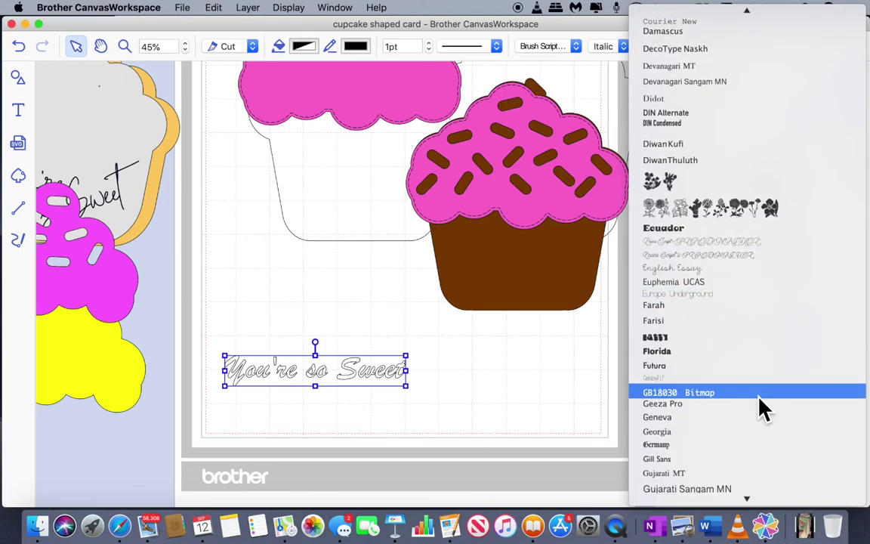
scroll(763, 408, down, 10)
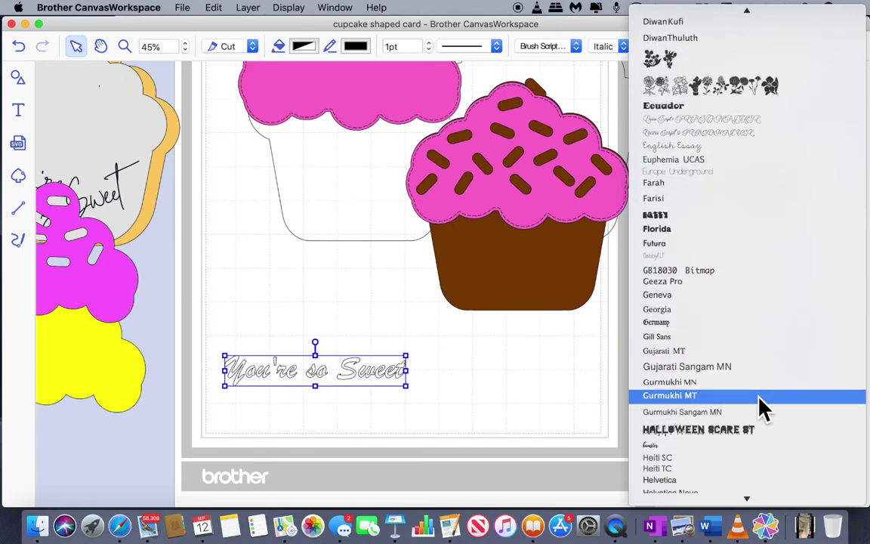
scroll(762, 408, down, 15)
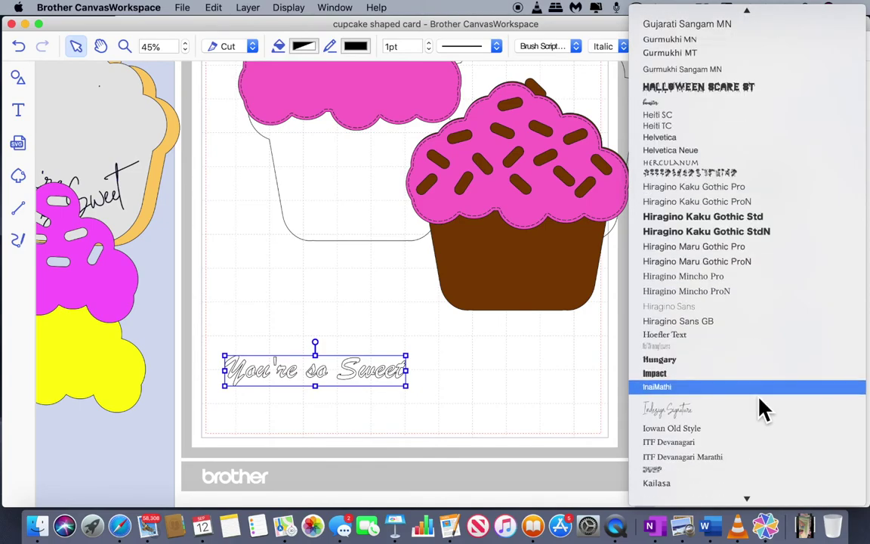
key(Escape)
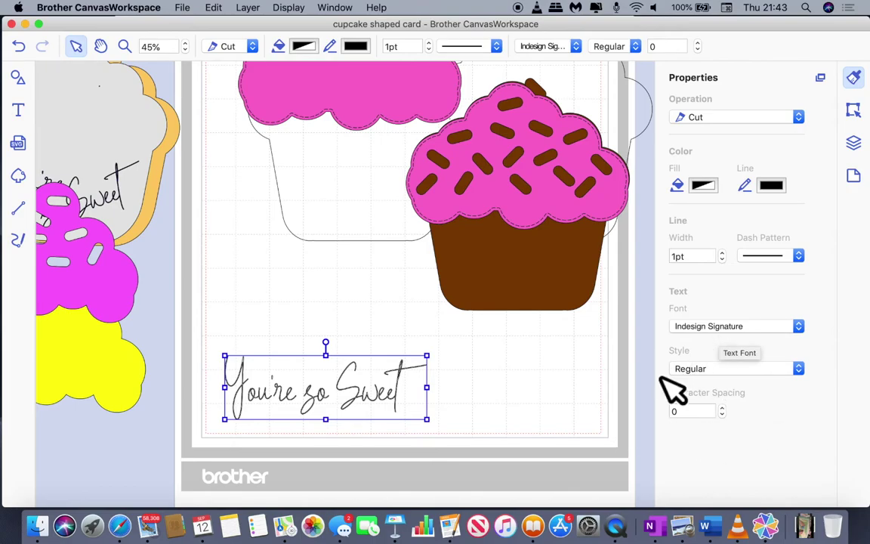
click(754, 329)
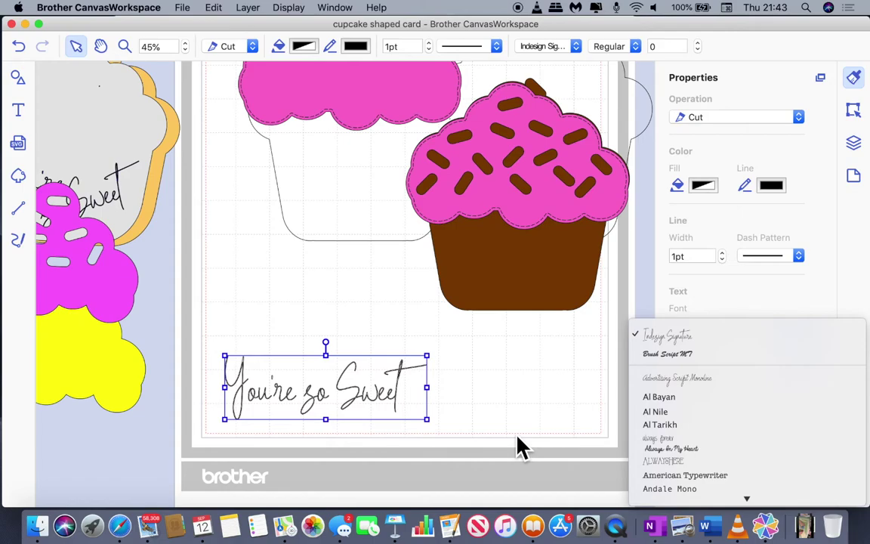
click(602, 424)
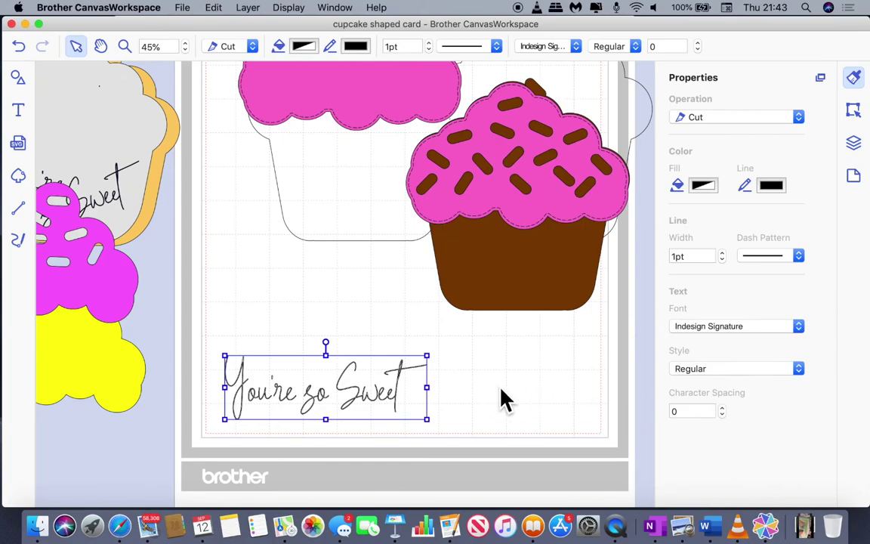
Reduce the fill opacity of the brown cupcake to 45%.
click(575, 293)
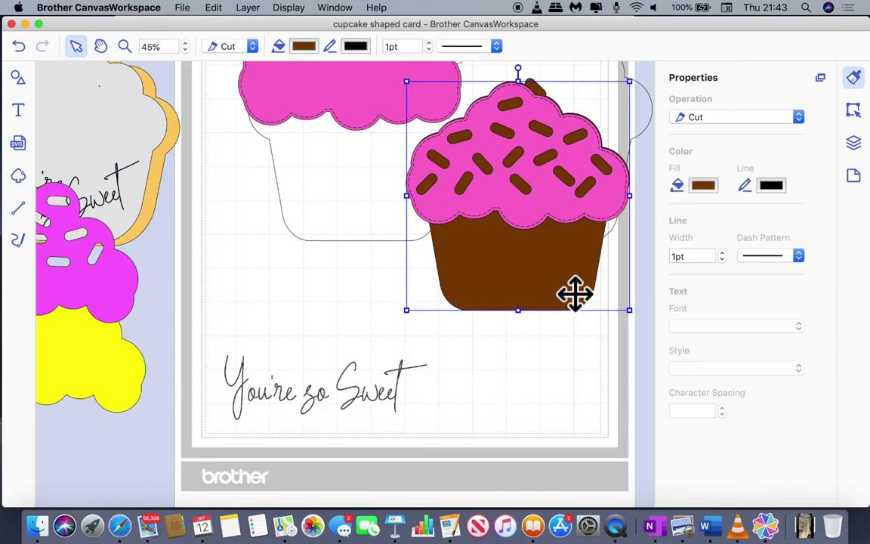
click(710, 190)
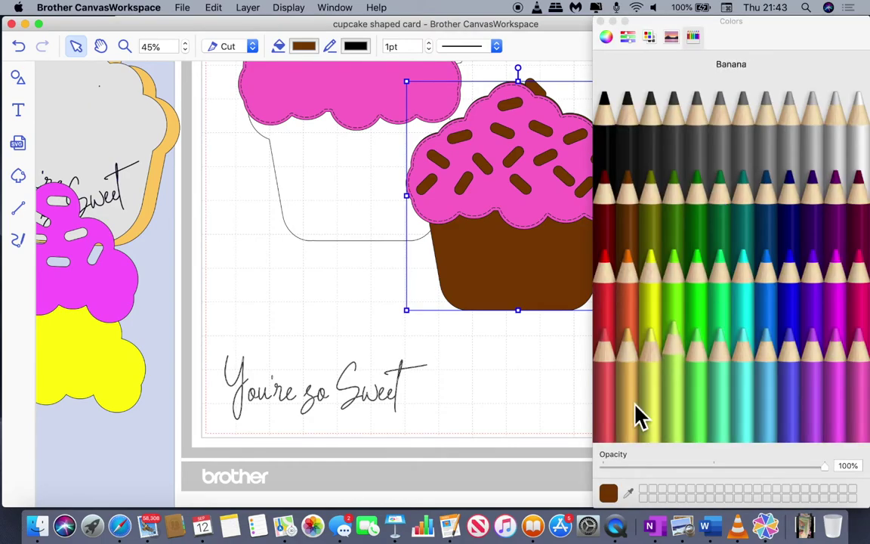
click(708, 466)
click(487, 393)
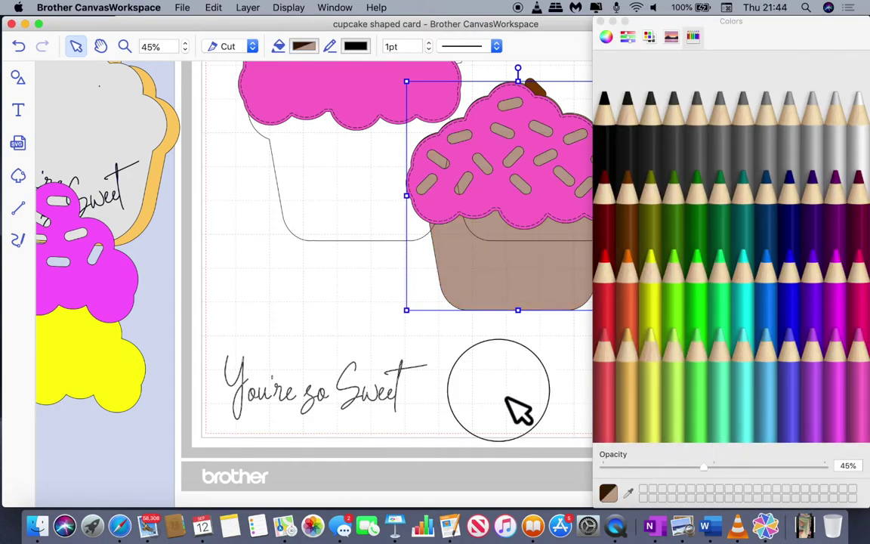
click(605, 36)
click(602, 24)
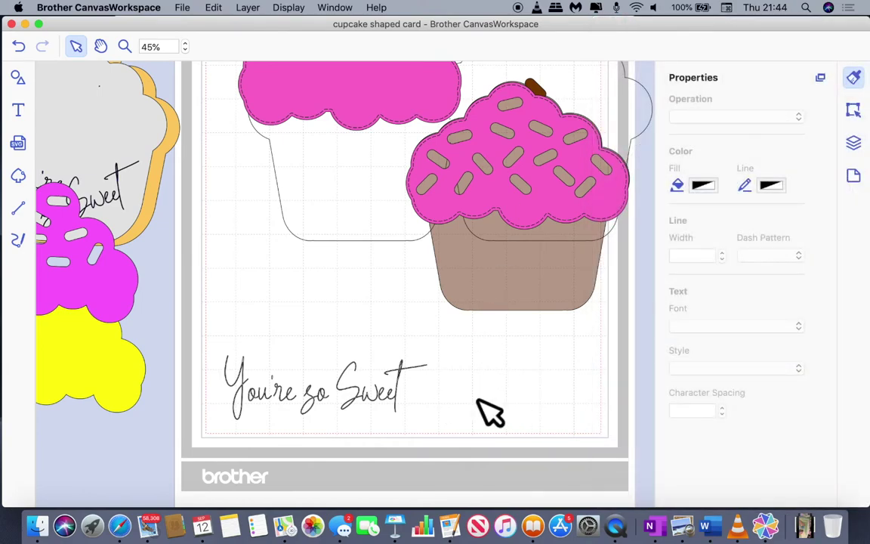
Shrink the "You're so Sweet" text to about 4.69" by 1.49" and try it over the cupcake's base.
drag(205, 340, 403, 427)
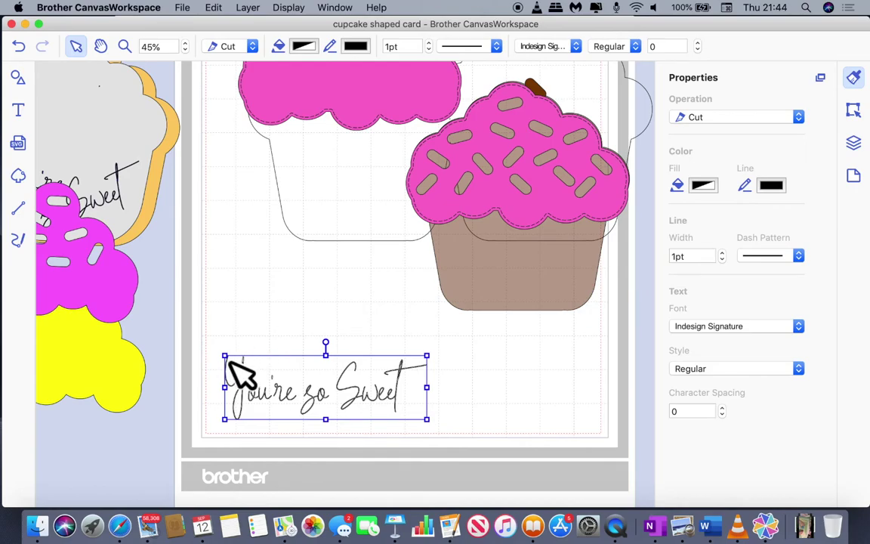
drag(225, 355, 269, 371)
drag(374, 412, 556, 297)
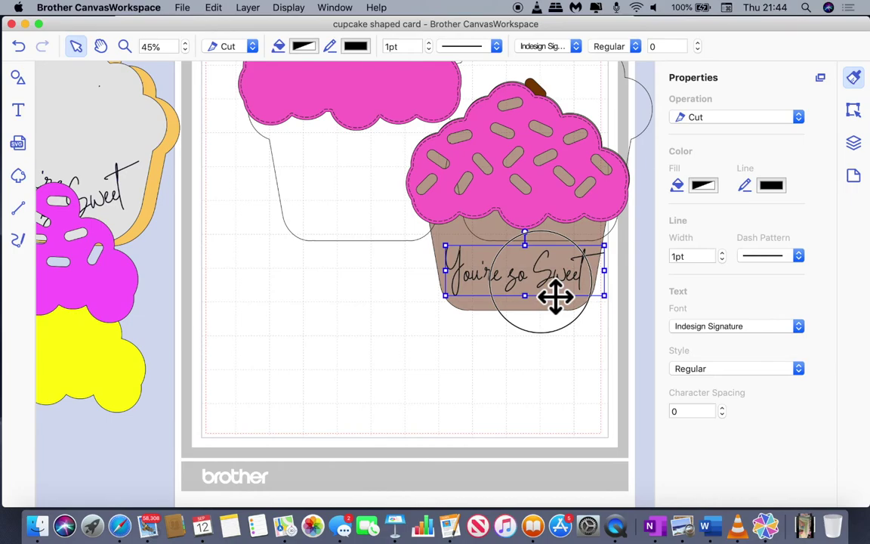
Move the text off the cupcake onto the blank mat and shift the grey sample cupcake toward the mat for reference.
drag(555, 296, 378, 349)
drag(131, 160, 235, 137)
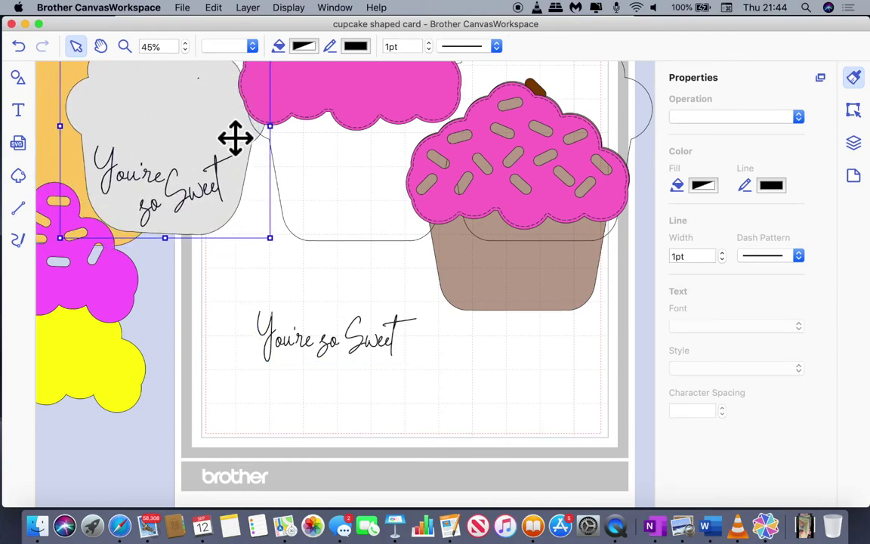
Duplicate the "You're so Sweet" text, place the copy at about X 1.99", Y 9.17", and move the original above it.
click(326, 358)
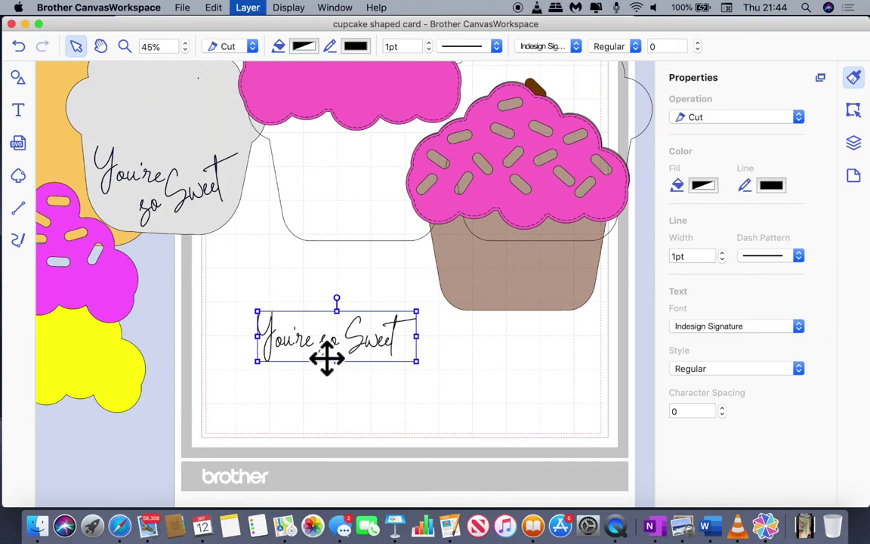
key(super+d)
drag(372, 365, 423, 414)
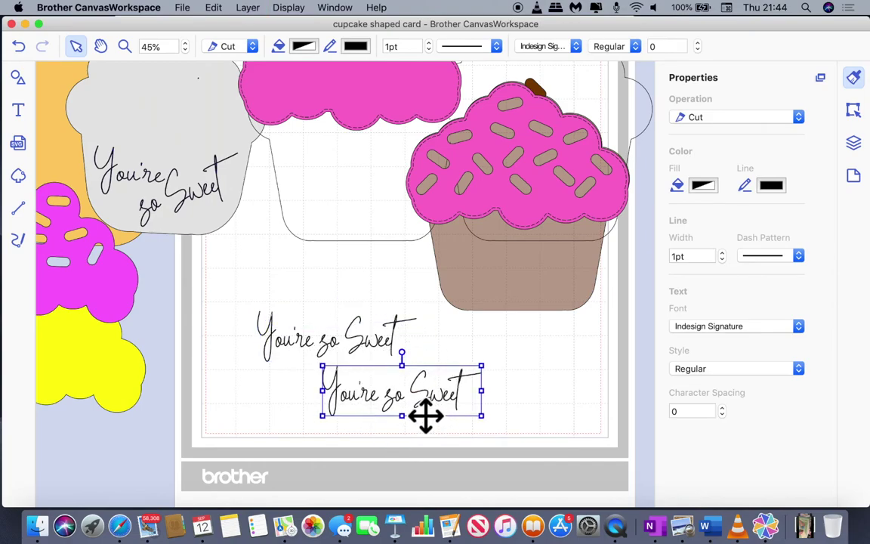
drag(346, 359, 330, 288)
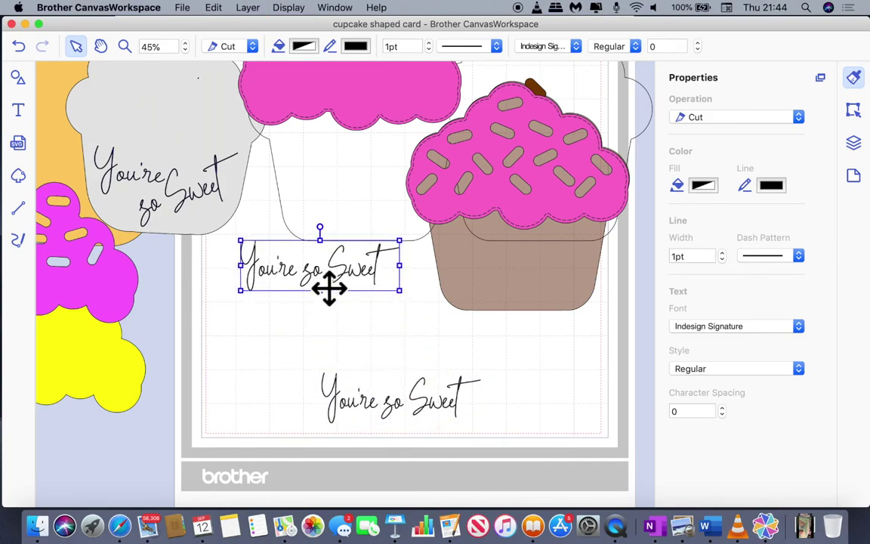
drag(379, 419, 327, 389)
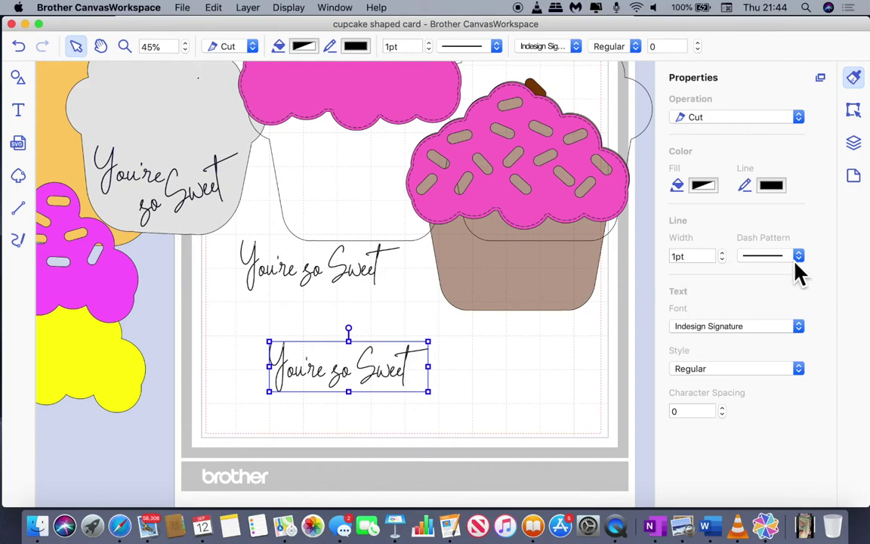
Split the lower text copy into separate letter shapes with a Process Overlap operation.
click(854, 112)
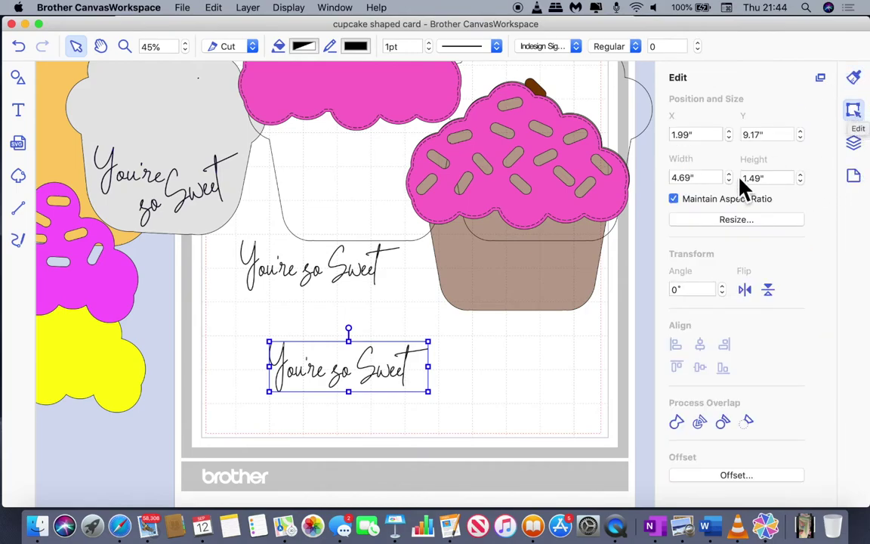
click(704, 429)
click(592, 399)
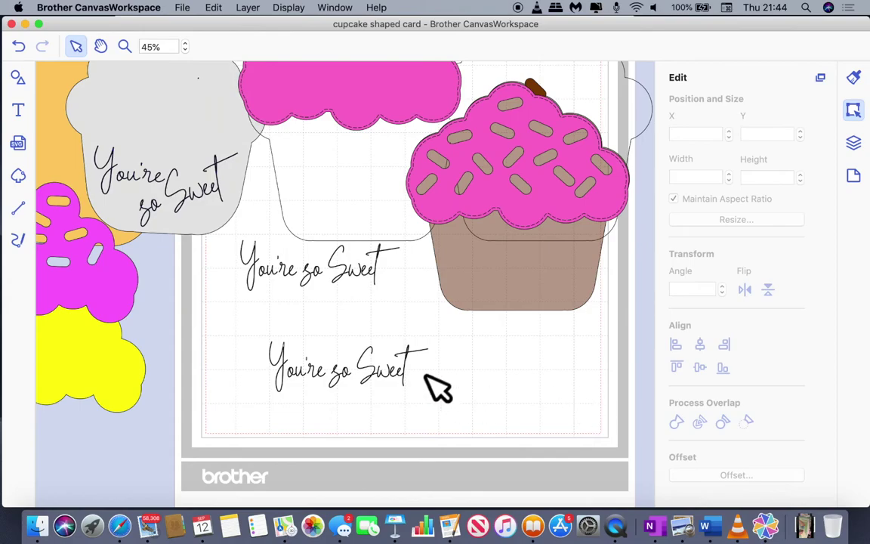
Group the letters of the word "You're" in the lower text copy.
drag(251, 336, 328, 395)
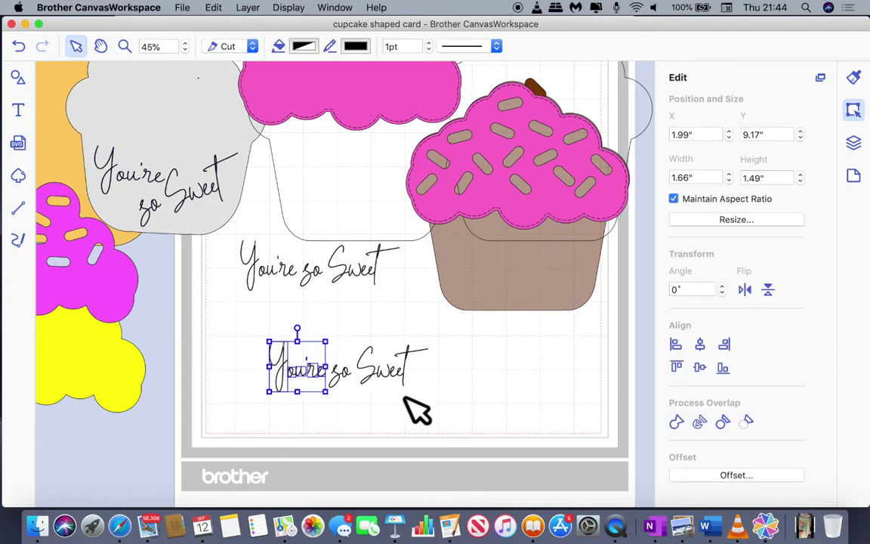
click(459, 394)
drag(257, 323, 319, 394)
drag(238, 315, 329, 408)
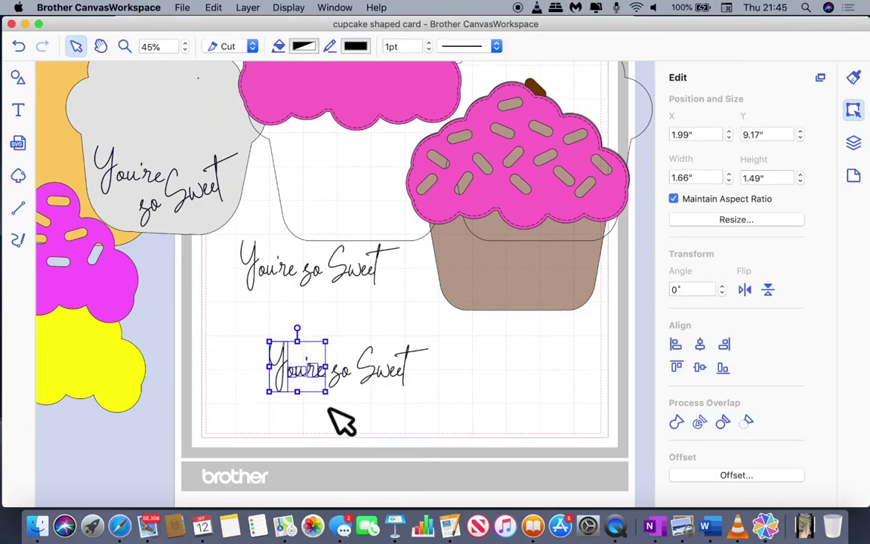
click(247, 8)
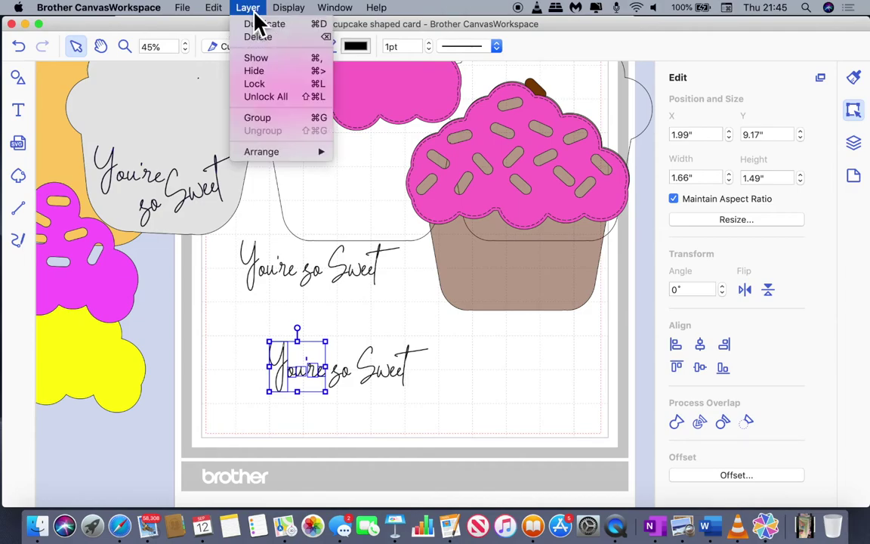
click(253, 116)
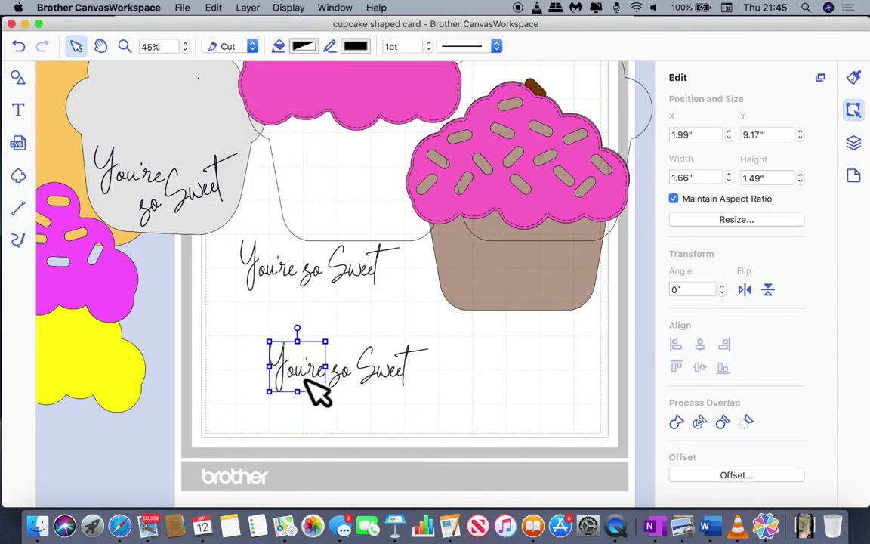
Separate the word "You're" from the lower text copy and group the remaining "so Sweet" letters.
click(309, 377)
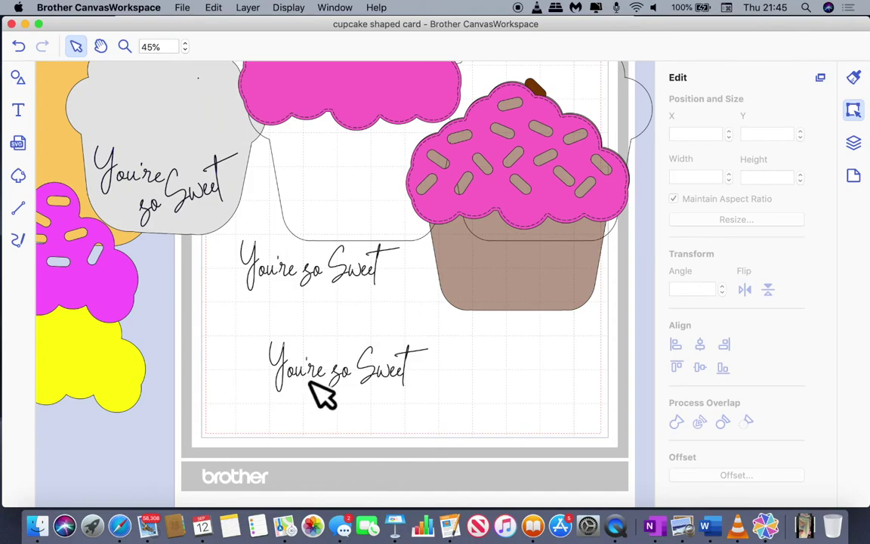
drag(314, 387, 275, 355)
drag(338, 354, 437, 407)
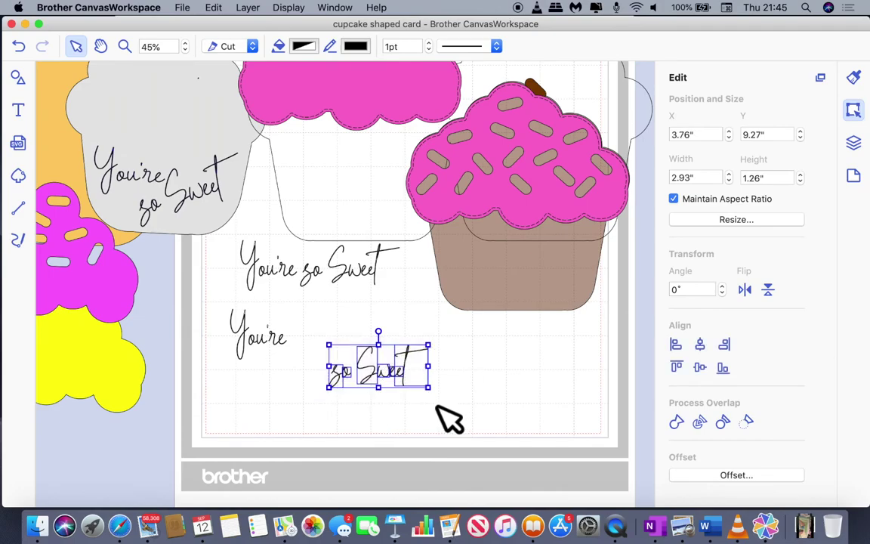
click(248, 7)
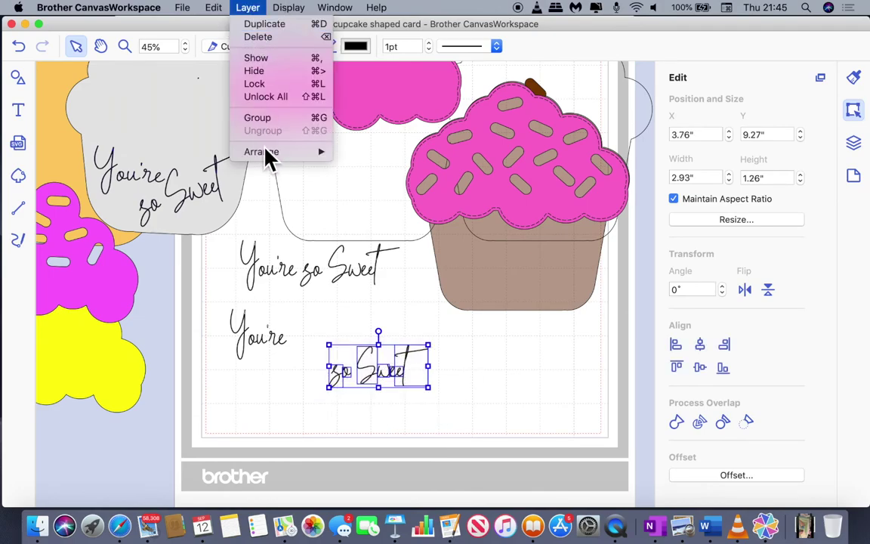
click(266, 121)
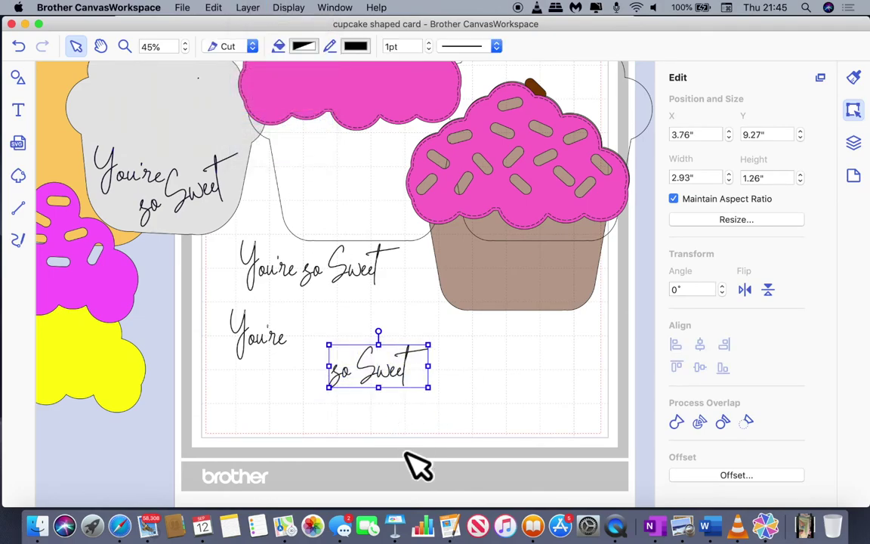
Move the grouped word "You're" onto the brown cupcake's base at about X 7.35", Y 5.53".
drag(233, 336, 495, 281)
click(506, 389)
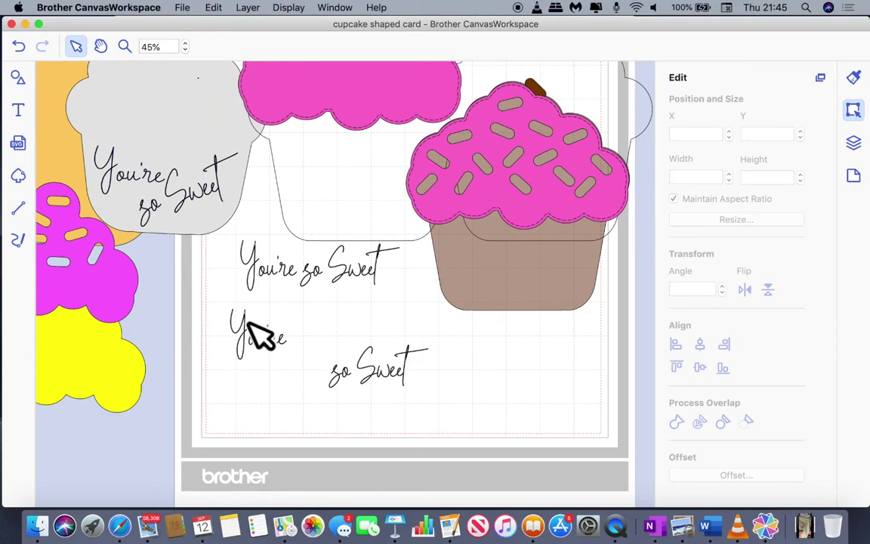
drag(259, 332, 526, 219)
drag(487, 269, 485, 278)
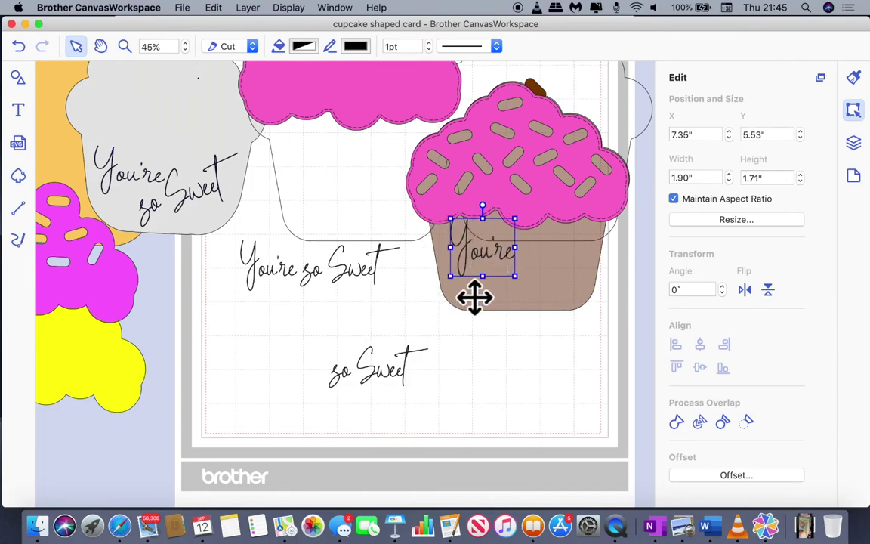
Rotate the grouped words "so Sweet" to about 342°.
click(377, 384)
drag(408, 374, 395, 380)
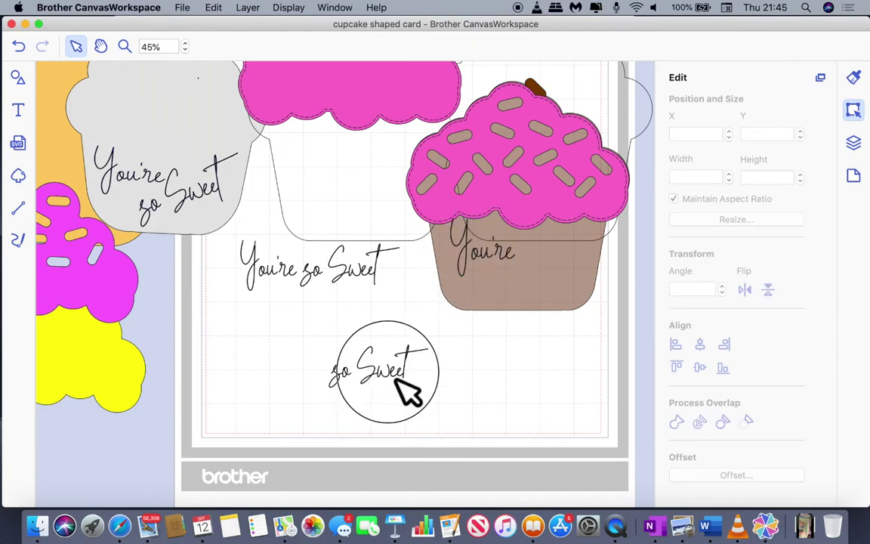
click(391, 388)
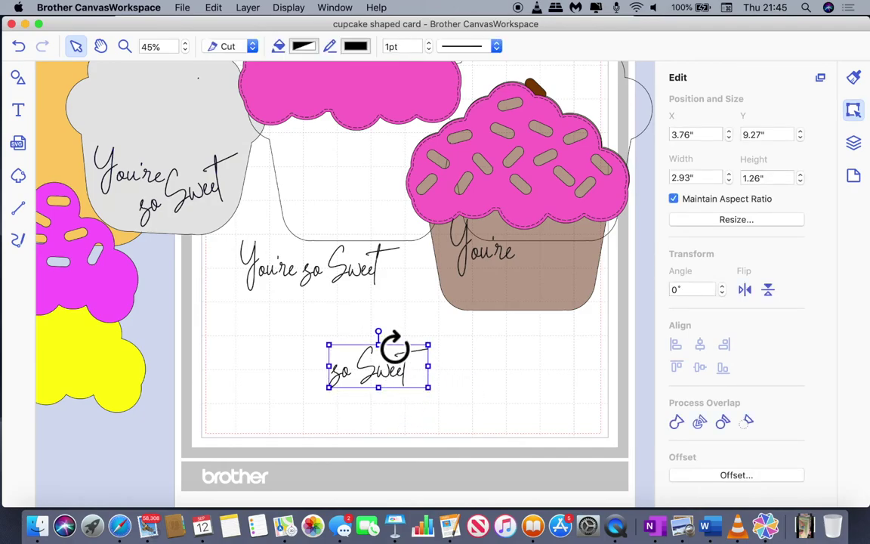
drag(393, 347, 379, 342)
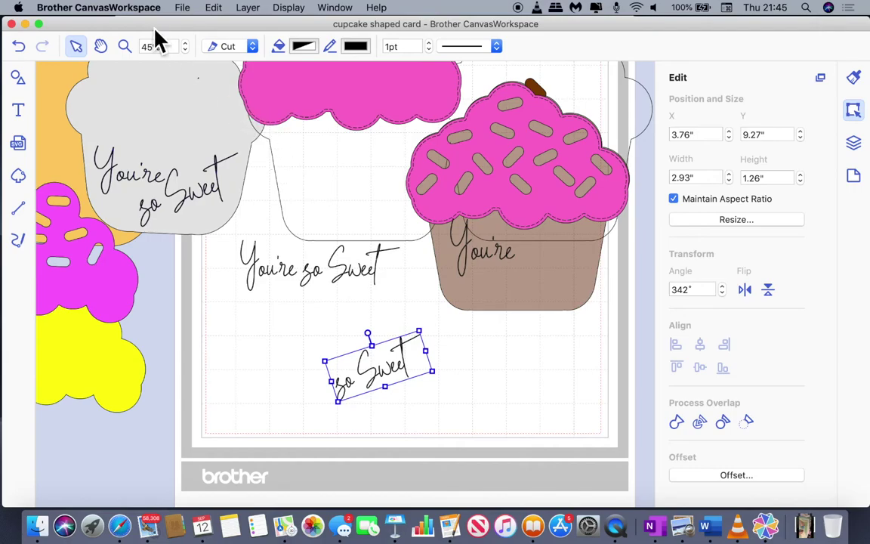
Place the tilted "so Sweet" on the cupcake's base below "You're" at about X 8.62", Y 6.40".
click(186, 43)
click(186, 43)
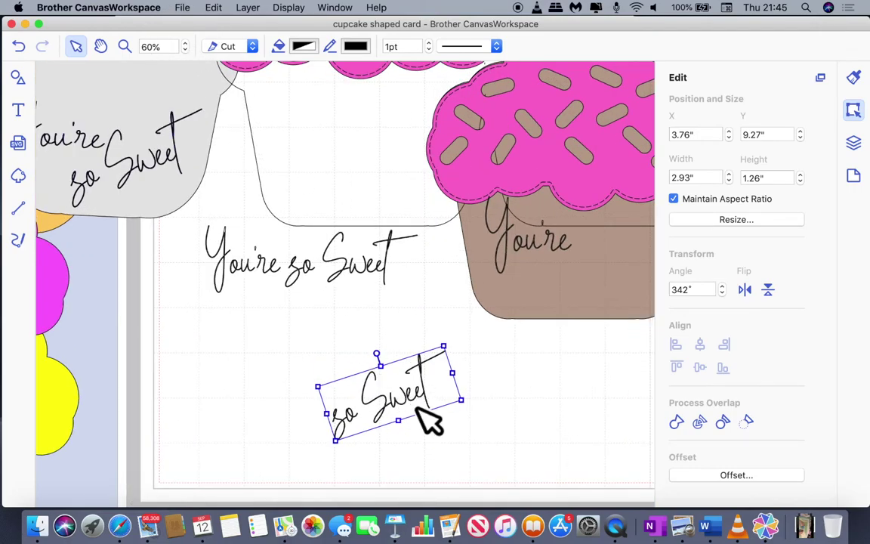
drag(423, 414, 642, 282)
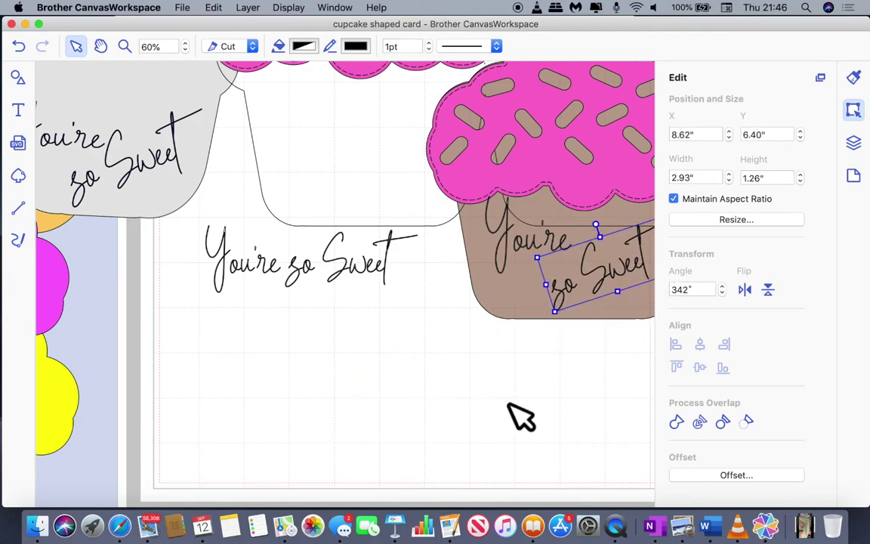
scroll(517, 412, right, 3)
click(564, 286)
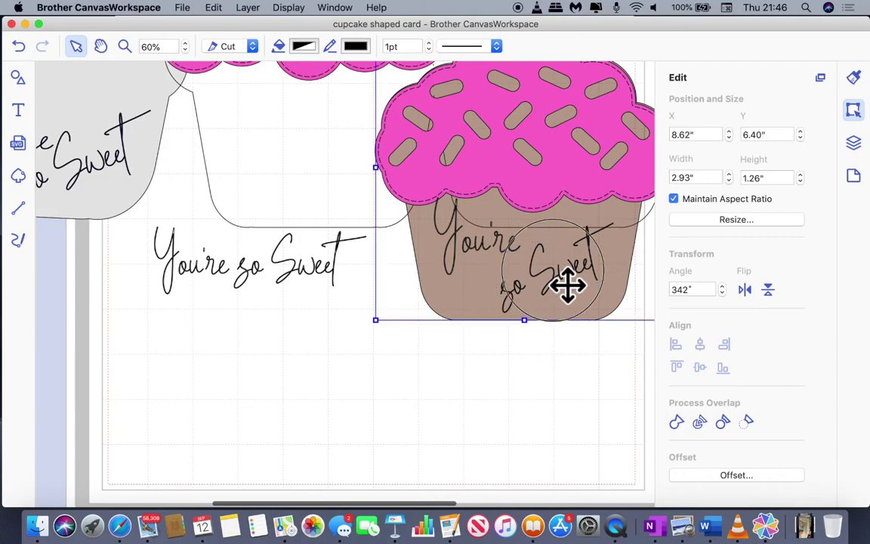
click(557, 357)
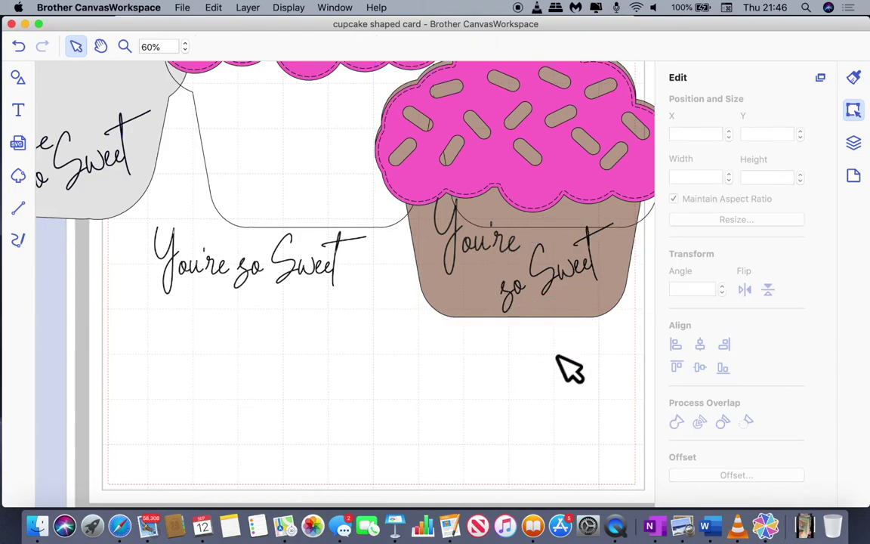
drag(563, 175, 299, 418)
drag(586, 86, 271, 265)
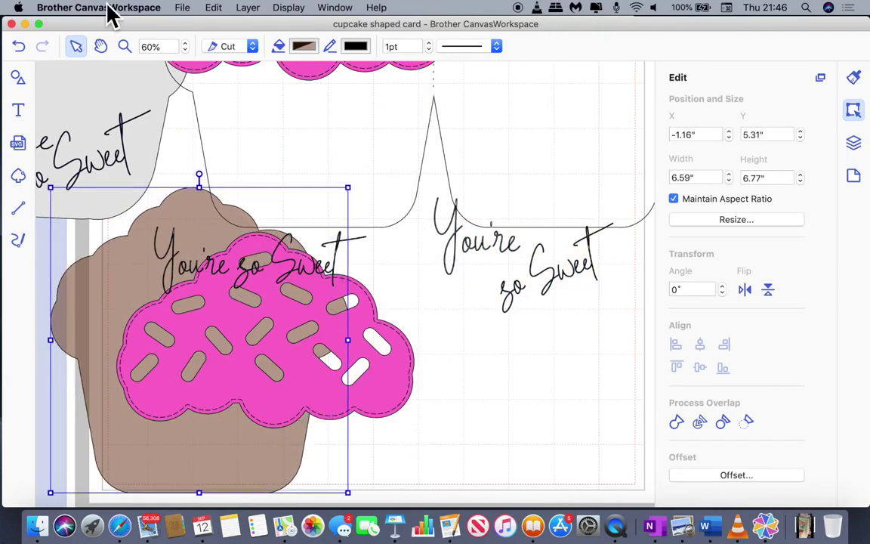
click(20, 47)
key(super+z)
Move the white card outline toward the mat's lower left and pull the sprinkled frosting off the brown cupcake.
drag(323, 187, 131, 465)
mouse_move(204, 408)
mouse_down()
mouse_move(225, 412)
mouse_move(204, 404)
mouse_up()
drag(510, 175, 73, 420)
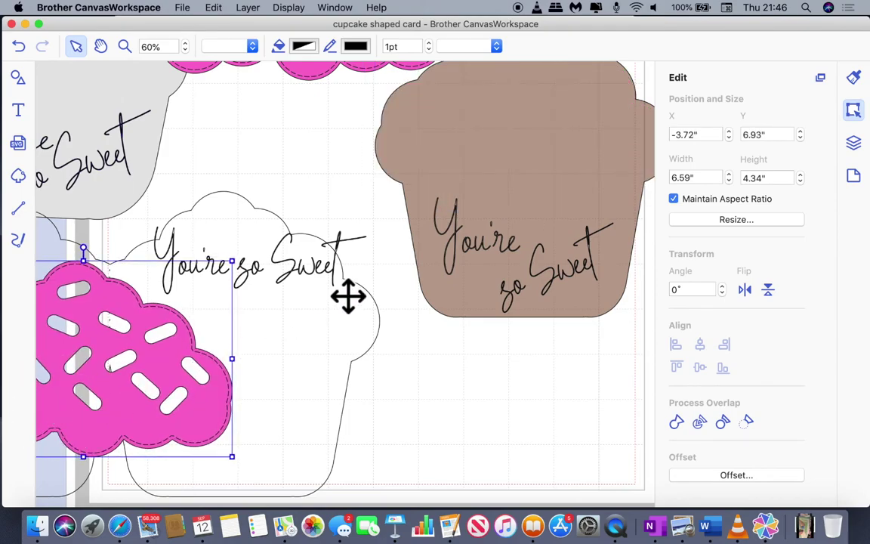
Move the brown sprinkle away from the cupcake and stack both pink frostings over the grey sample, the sprinkled one at about X -3.62", Y -0.28".
click(293, 11)
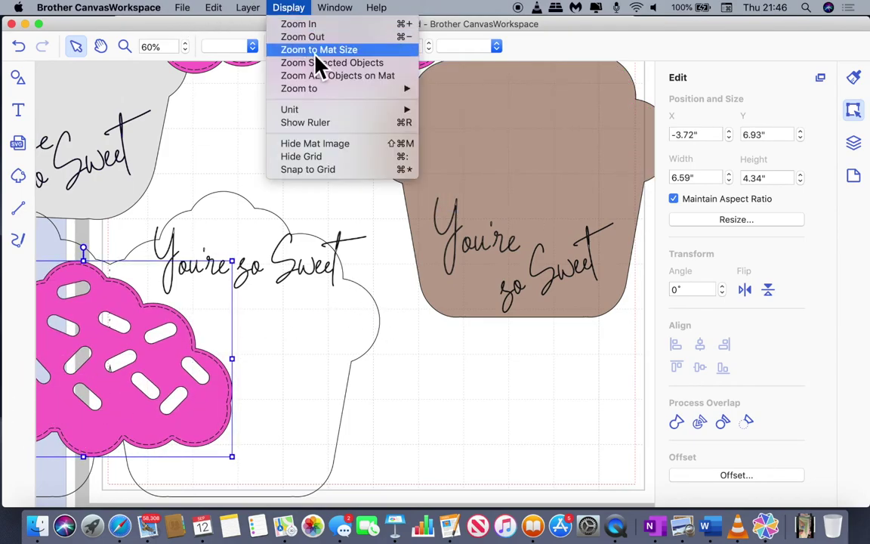
click(320, 70)
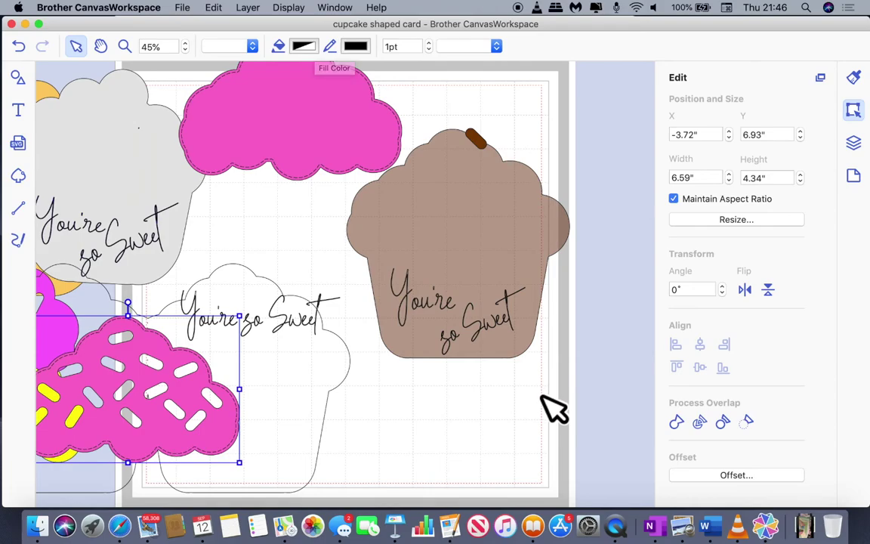
drag(476, 138, 269, 242)
drag(319, 146, 165, 179)
drag(186, 370, 185, 132)
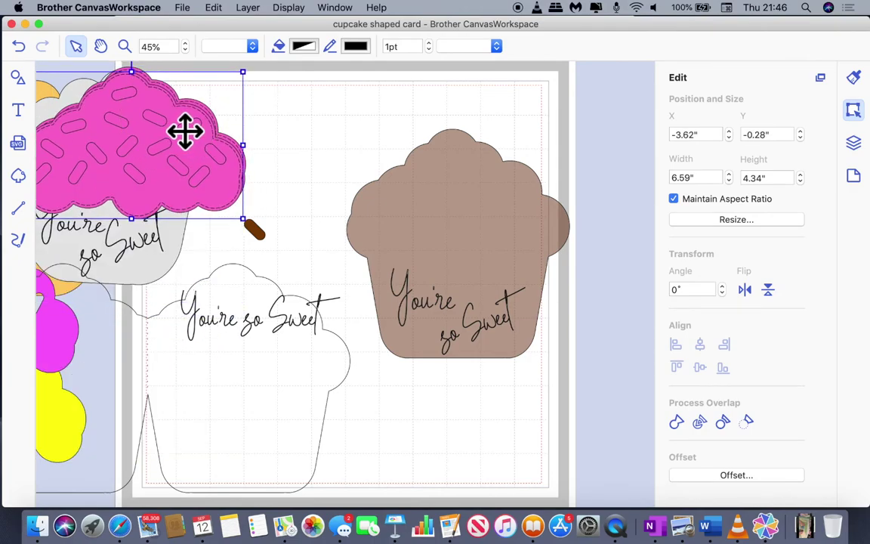
Move the one-line text to the upper part of the mat and slide the brown cupcake out from behind the two-line text.
click(270, 387)
drag(273, 326, 323, 136)
drag(487, 259, 654, 222)
Group "You're" and the tilted "so Sweet" into one two-line text object.
click(456, 310)
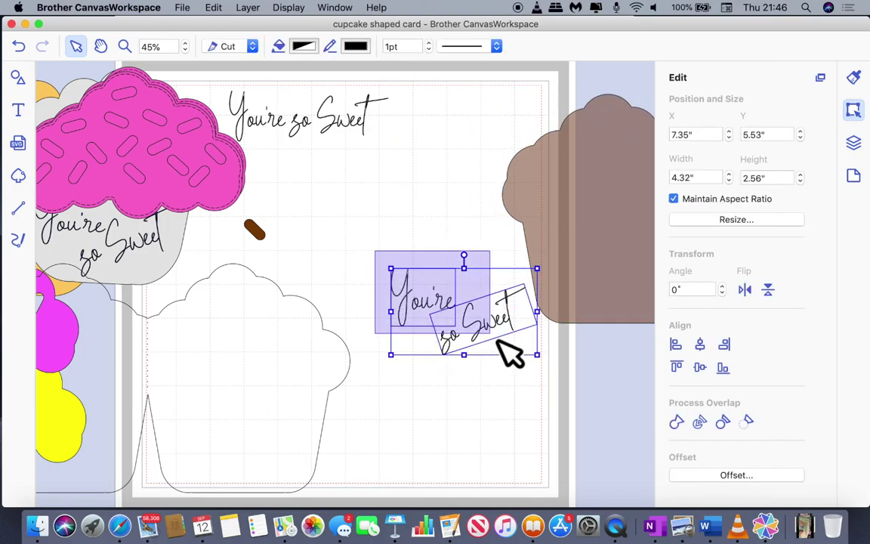
click(257, 9)
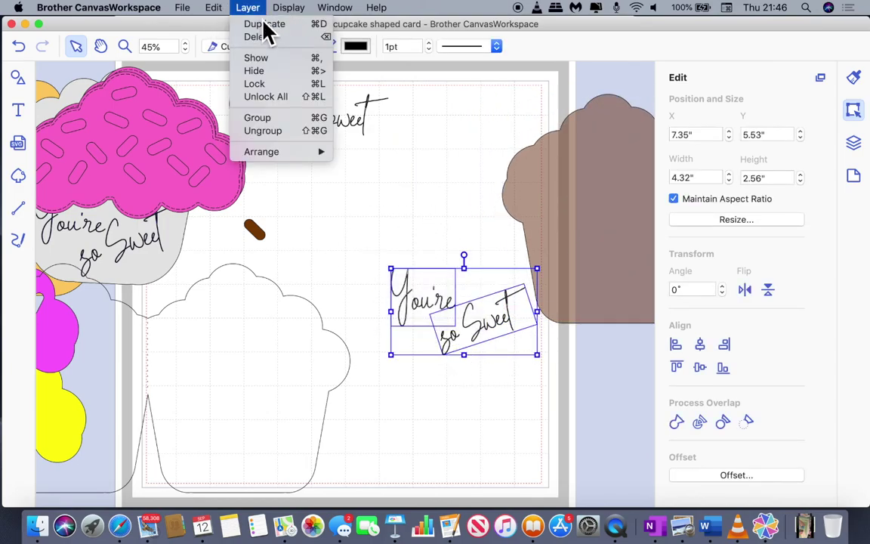
click(276, 119)
double_click(499, 336)
drag(499, 336, 572, 306)
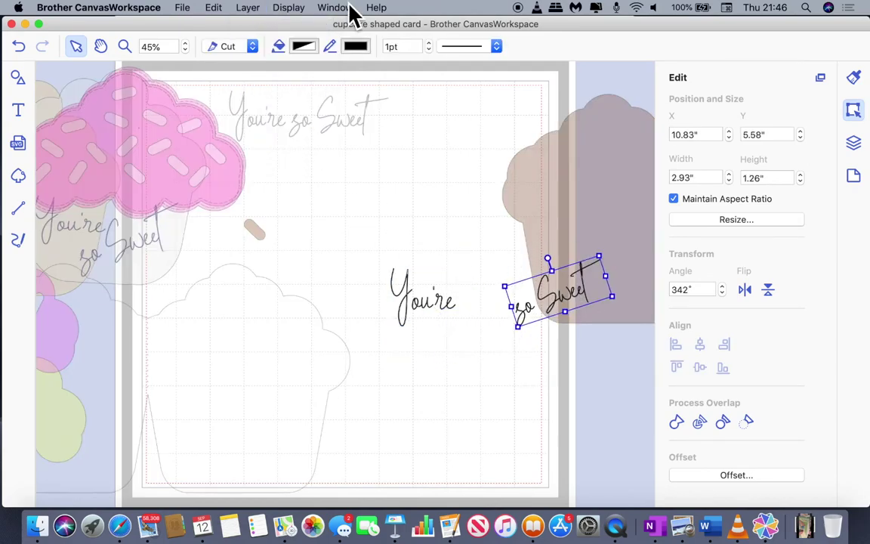
click(21, 50)
click(21, 53)
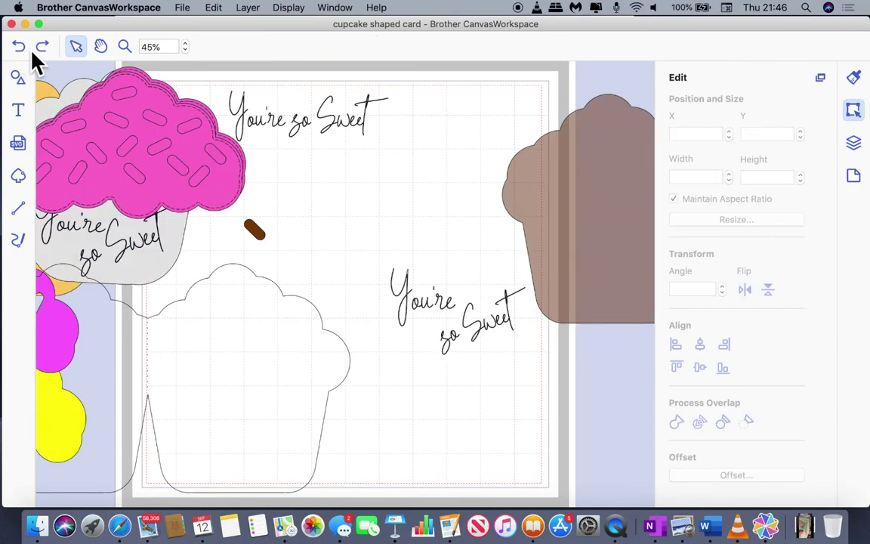
Move the brown cupcake back onto the mat at about X 5.19", Y 1.08" and place the two-line text on its base at about X 6.42", Y 4.92".
click(441, 307)
click(483, 359)
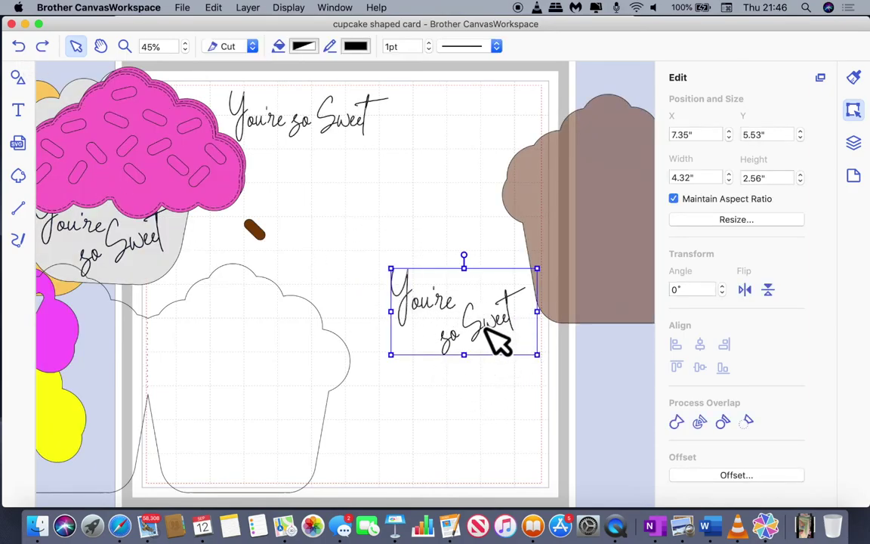
drag(494, 335, 635, 288)
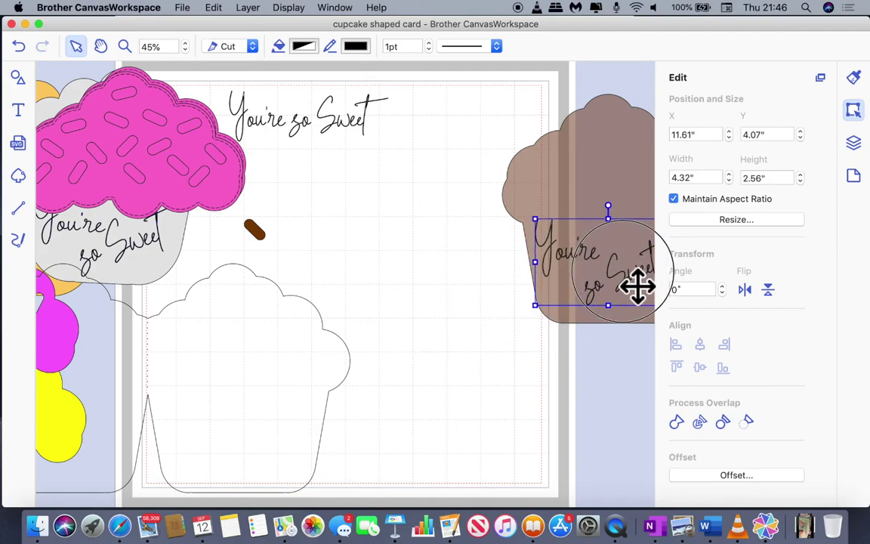
drag(625, 167, 441, 193)
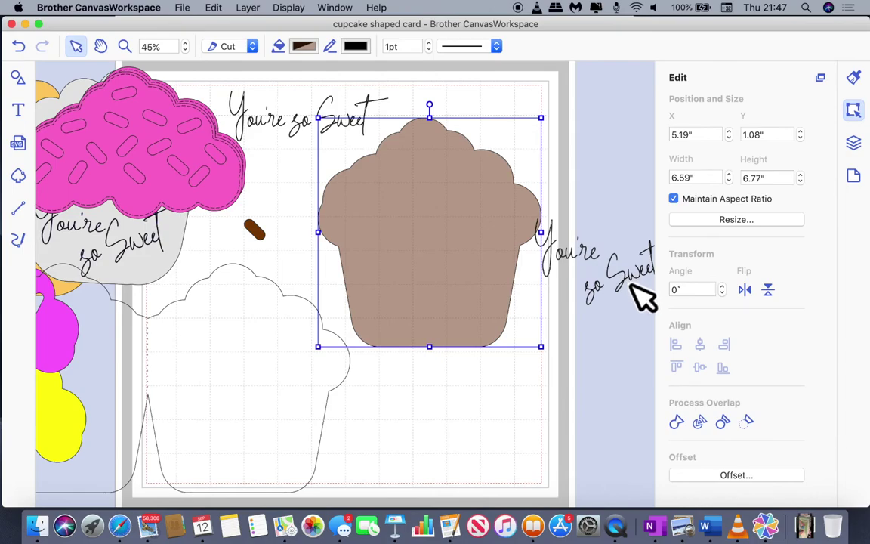
drag(641, 293, 466, 323)
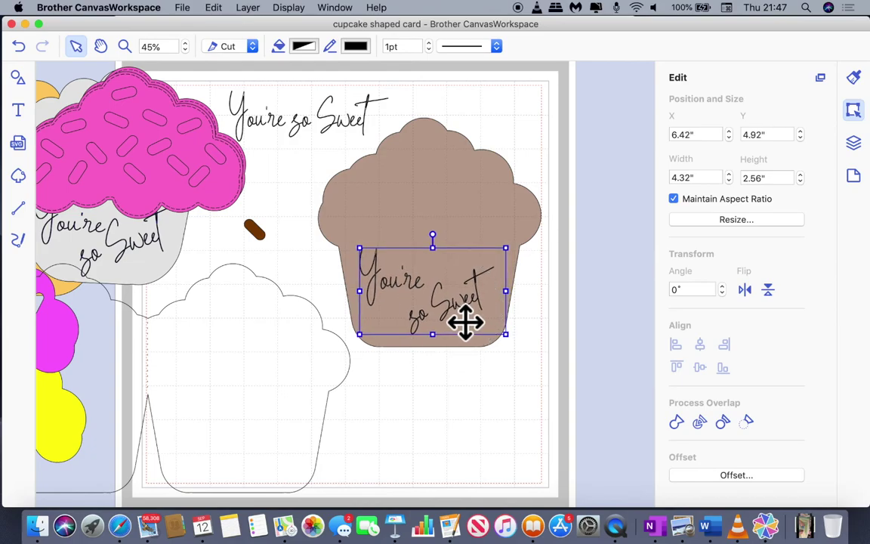
click(476, 400)
Place the sprinkled pink frosting on the brown cupcake and nudge it into alignment at X 5.19", Y 1.08".
drag(234, 188, 514, 238)
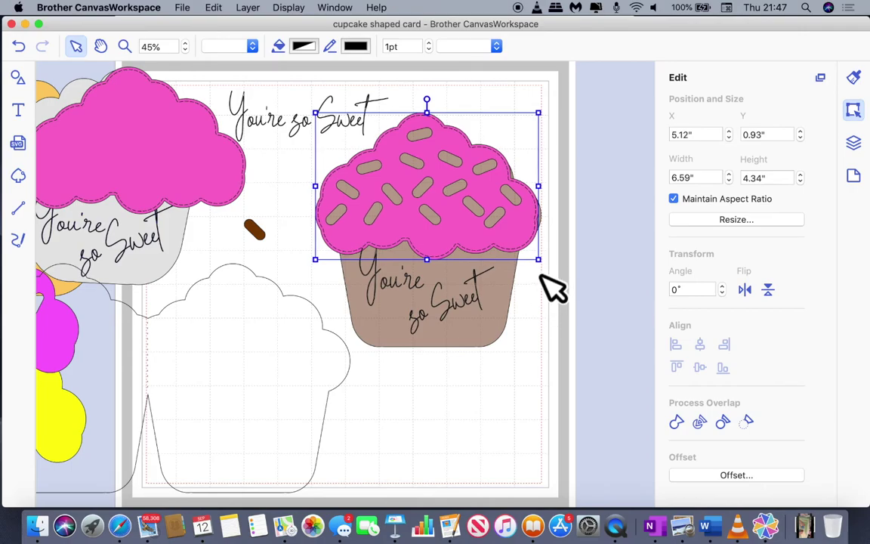
key(Right)
key(Right)
key(Right)
key(Down)
key(Down)
key(Down)
key(Down)
key(Down)
key(Down)
key(Down)
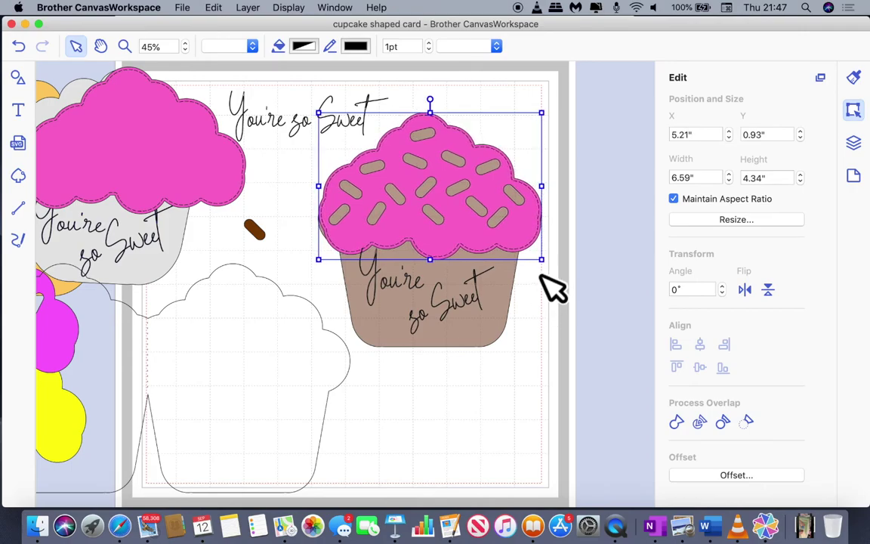
key(Down)
key(Down)
key(Down)
key(Down)
key(Down)
key(Down)
key(Down)
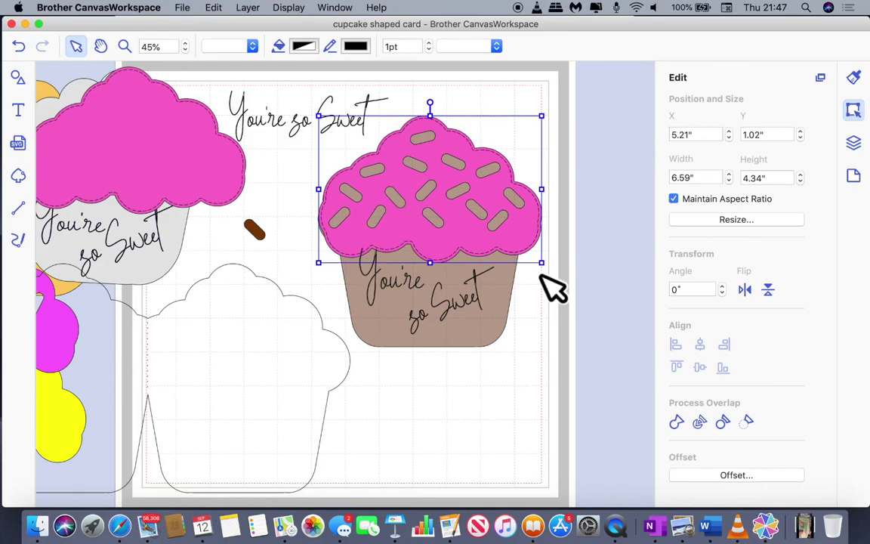
key(Left)
key(Left)
key(Left)
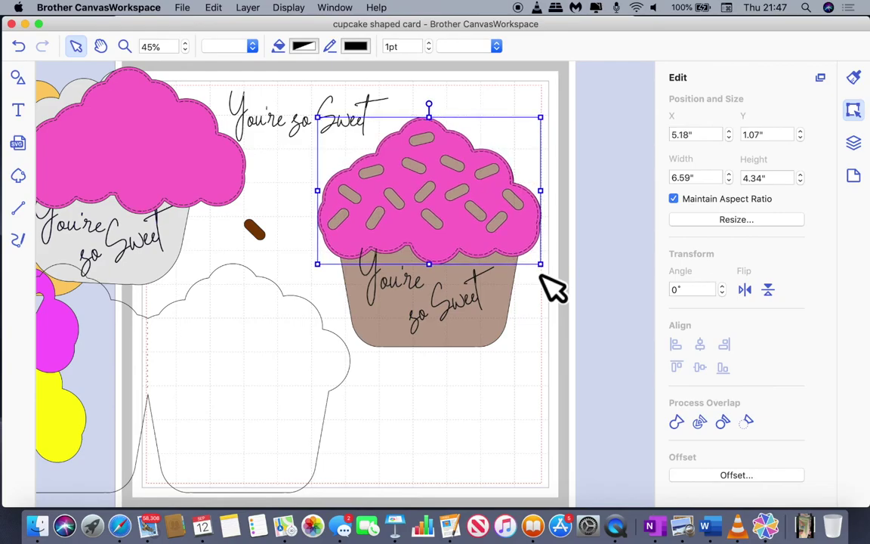
key(Right)
key(Down)
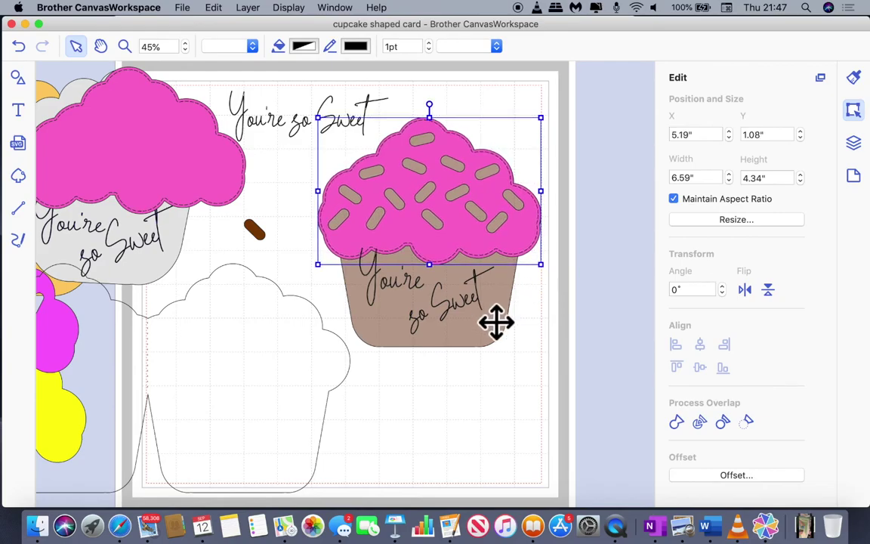
Examine the layer list to identify which entries hold the brown cupcake, the one-line text, the card outline and the two frosting groups.
click(527, 391)
click(475, 305)
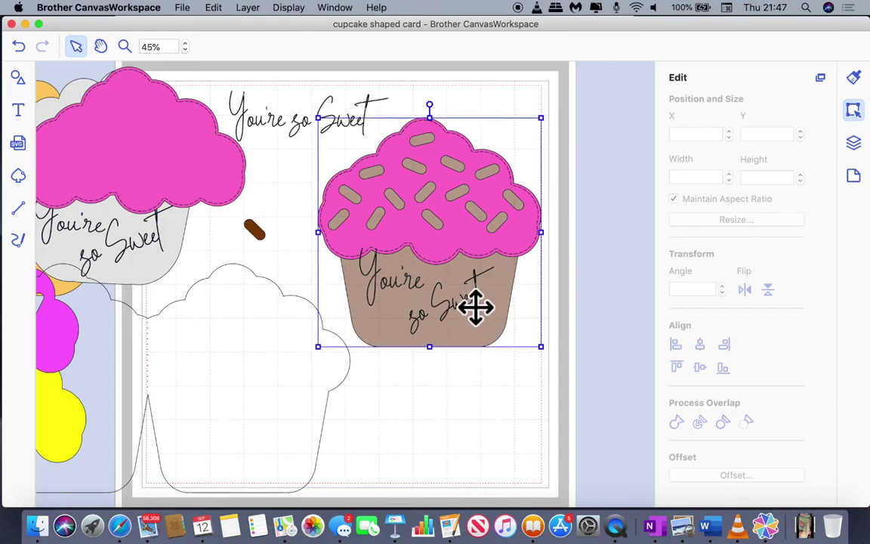
click(853, 139)
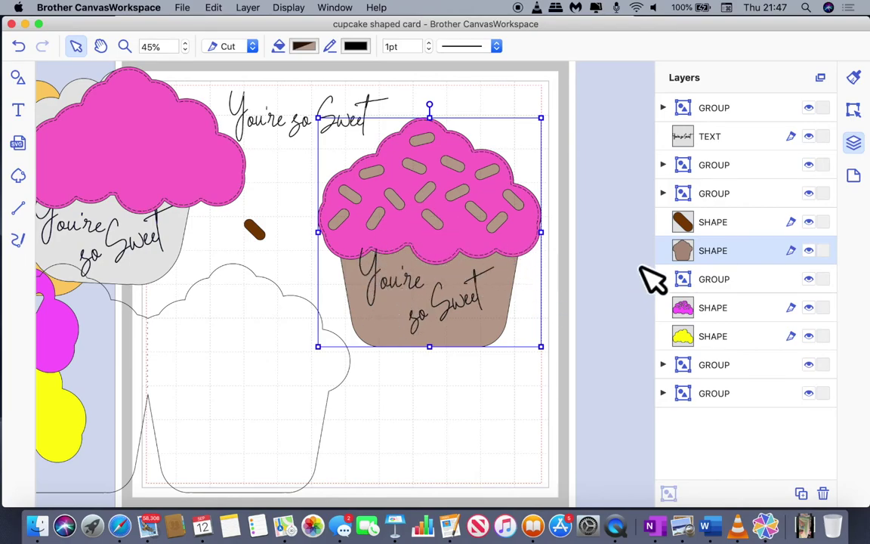
click(716, 144)
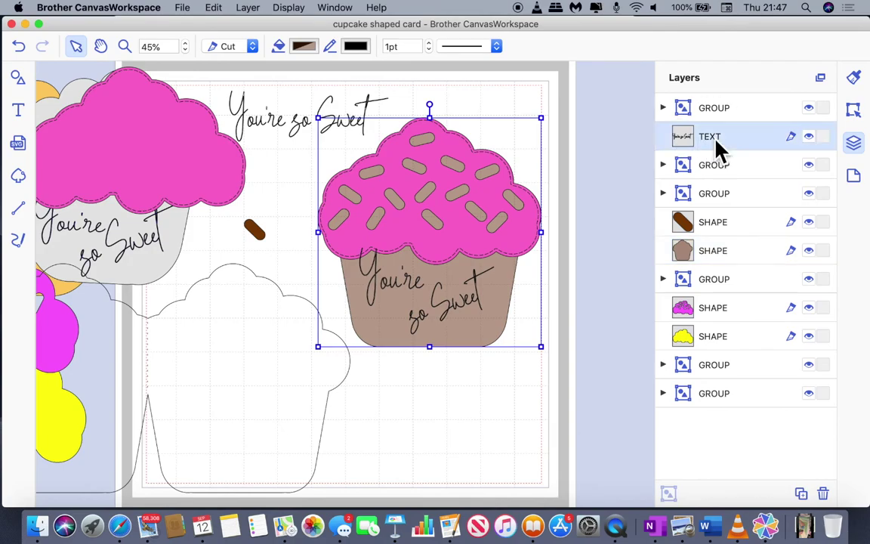
click(723, 273)
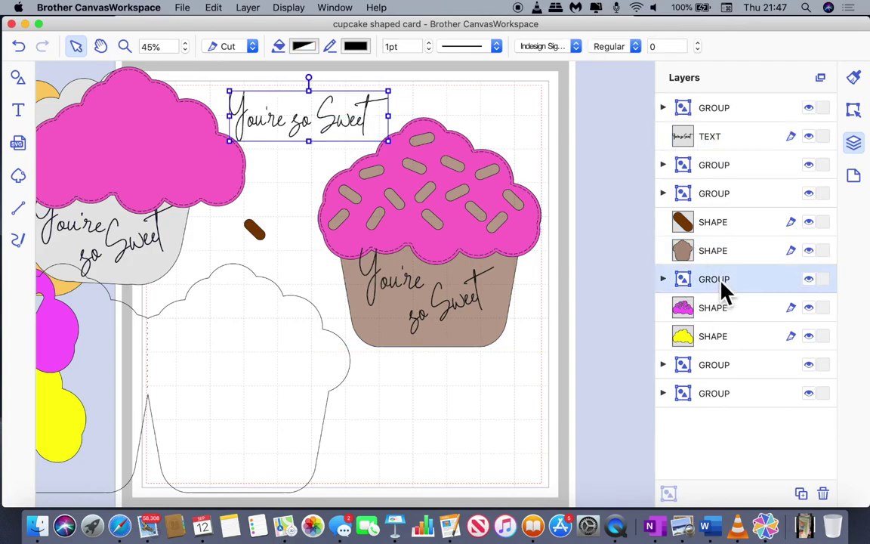
click(718, 198)
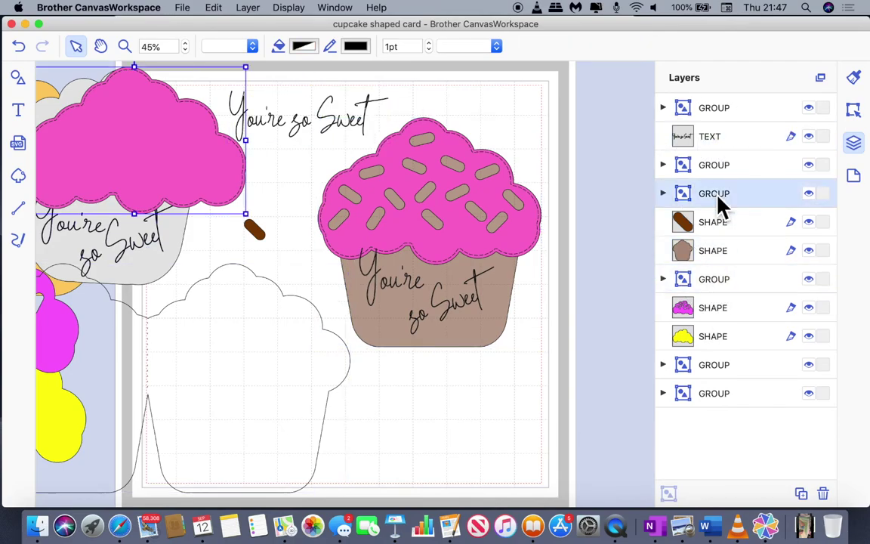
click(714, 166)
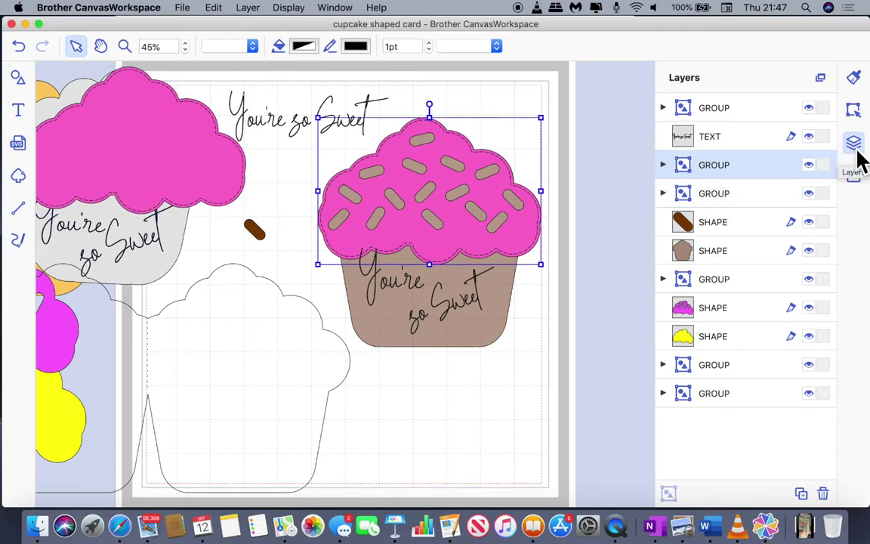
Nudge the two-line "You're so Sweet" text down on the brown cupcake base, just below the frosting, and fine-tune it slightly upward.
click(742, 109)
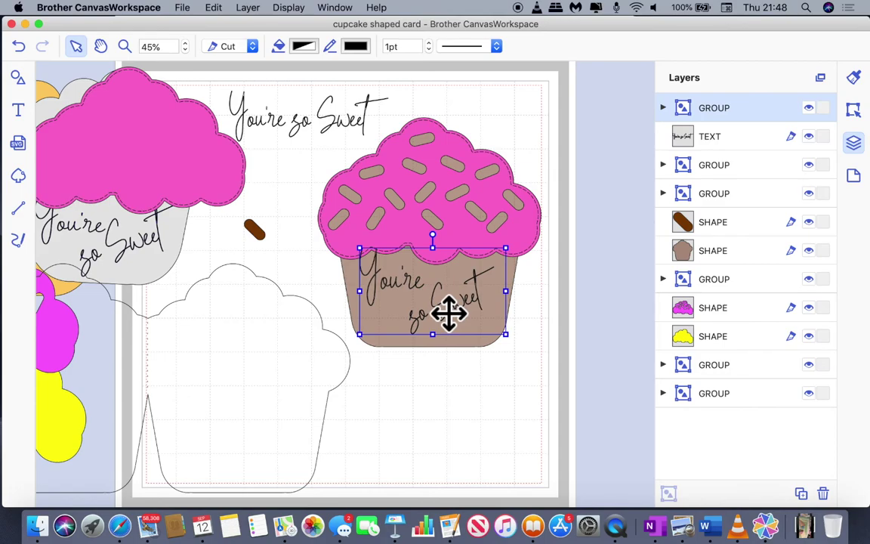
drag(449, 312, 449, 313)
key(Down)
key(Down)
key(Down)
key(Down)
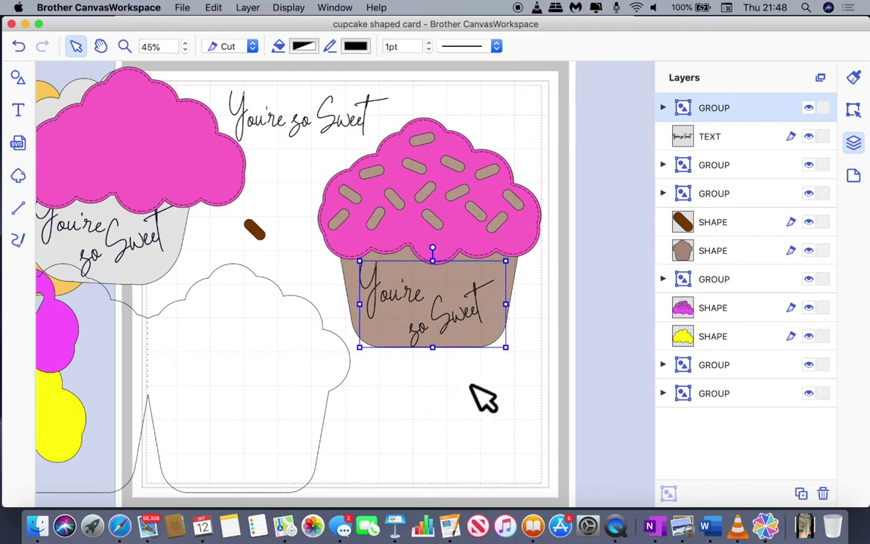
click(468, 411)
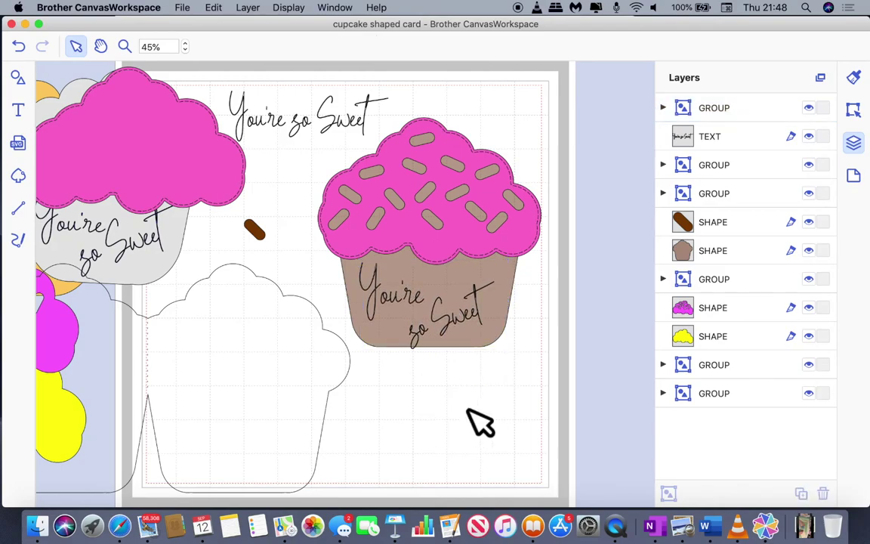
click(741, 118)
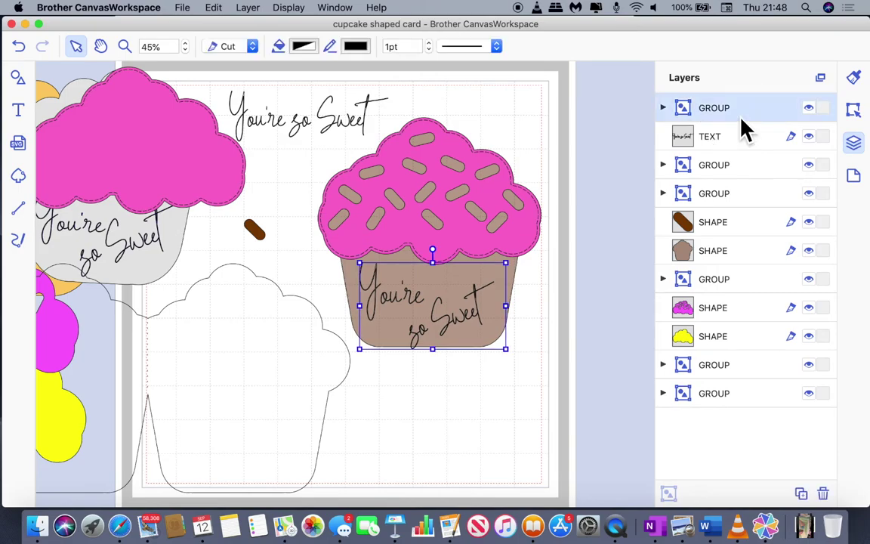
key(Up)
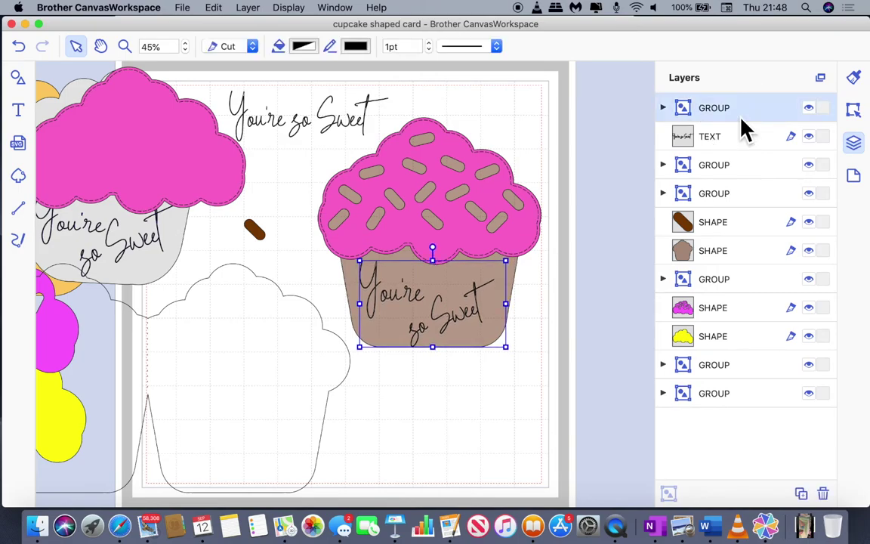
key(Up)
key(Up)
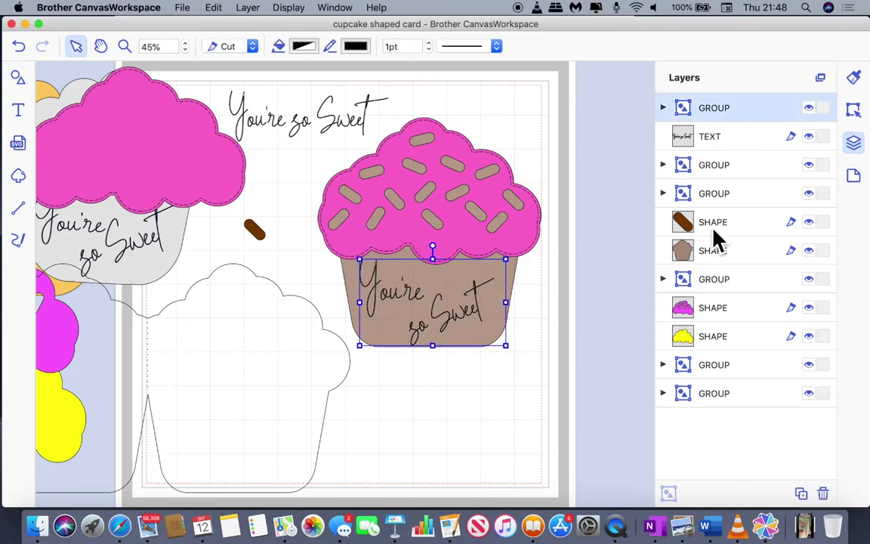
click(526, 398)
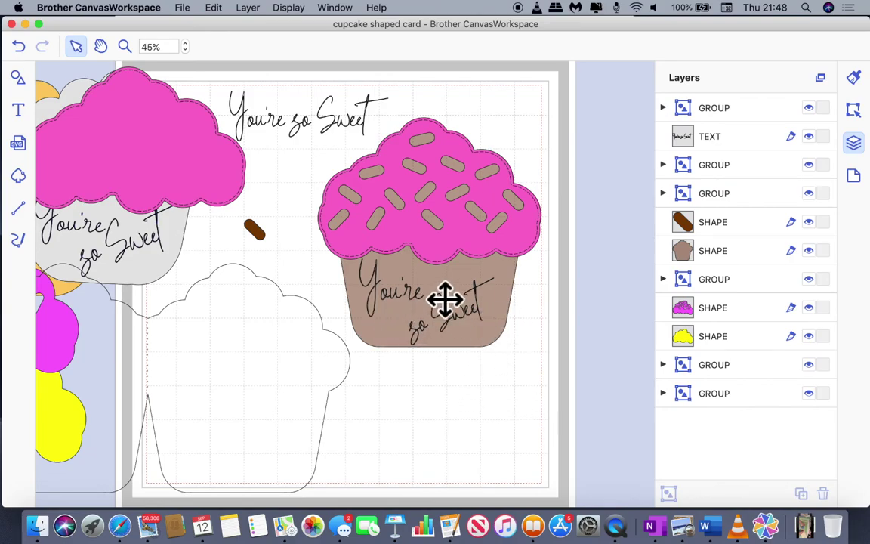
Move the one-line "You're so Sweet" text to the empty mat area below the brown cupcake.
click(522, 294)
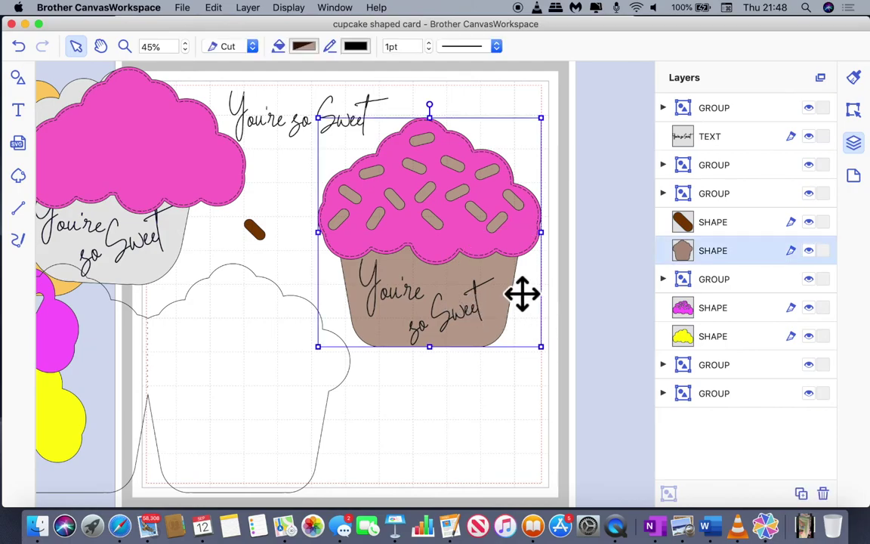
click(448, 242)
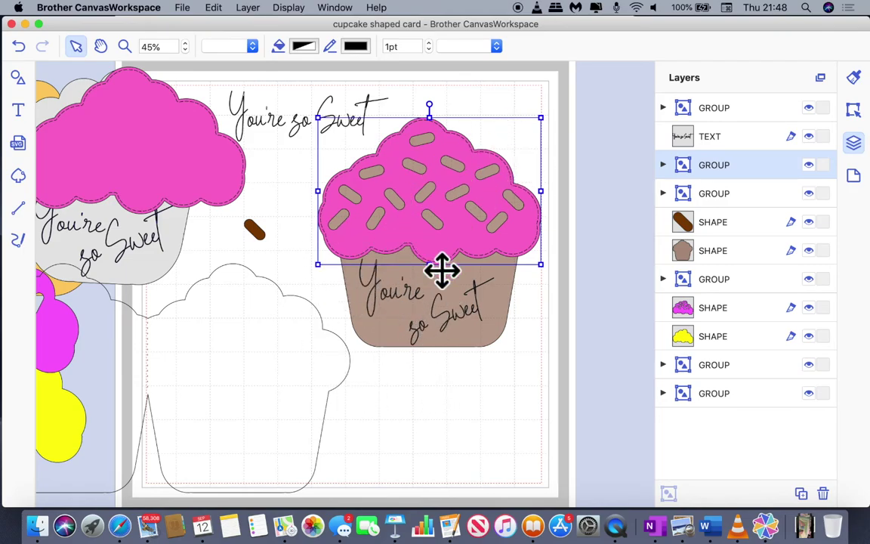
drag(279, 133, 412, 419)
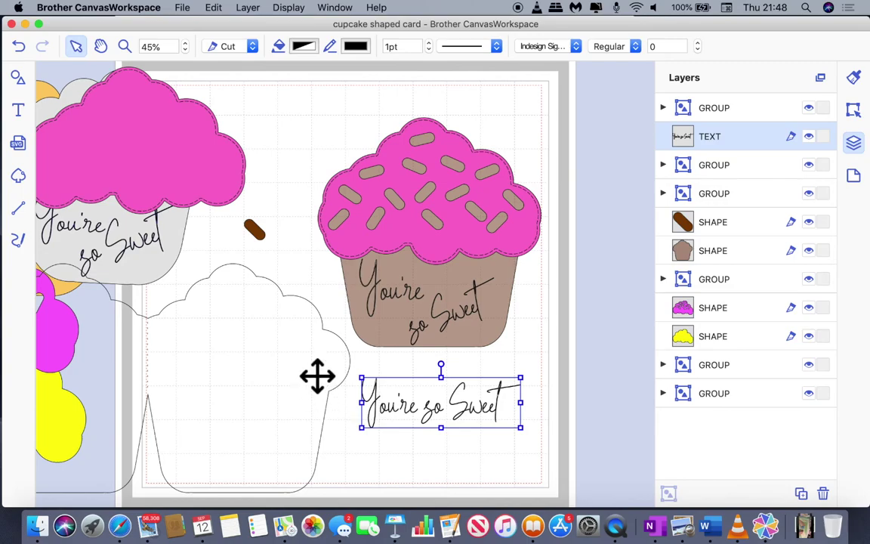
Move the plain pink frosting from the grey cupcake to above the sprinkled frosting, and move the grey cupcake group off the mat.
click(289, 7)
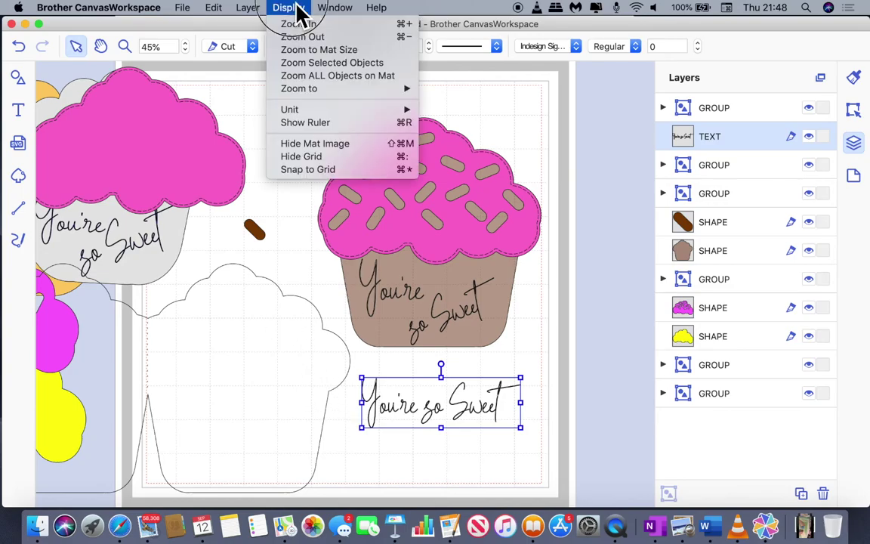
click(309, 69)
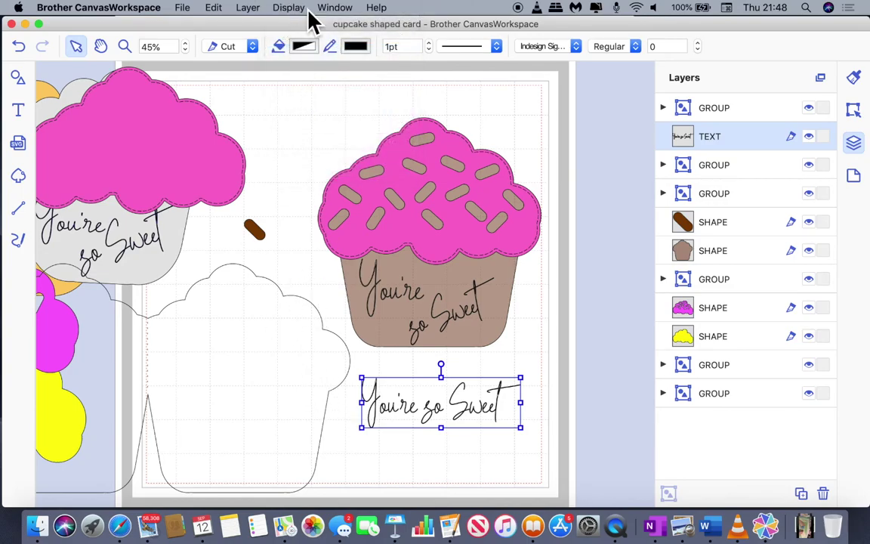
click(291, 7)
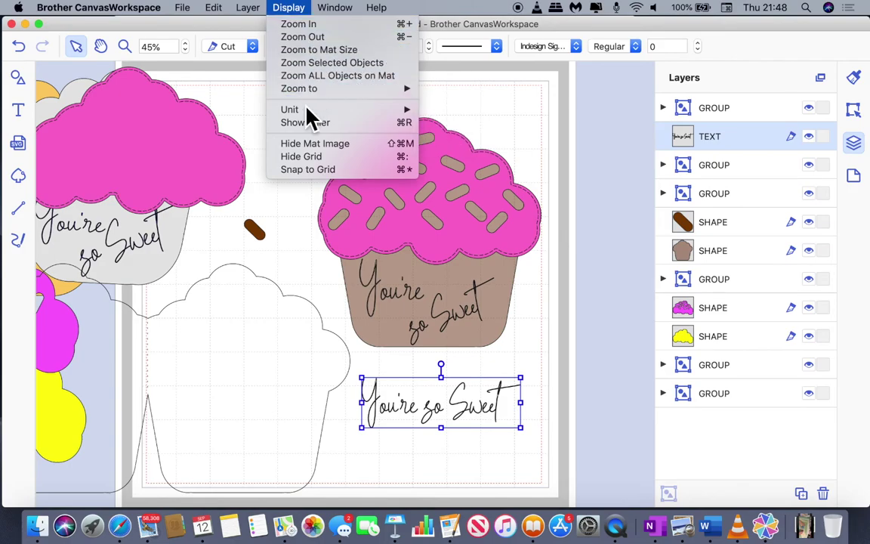
click(324, 50)
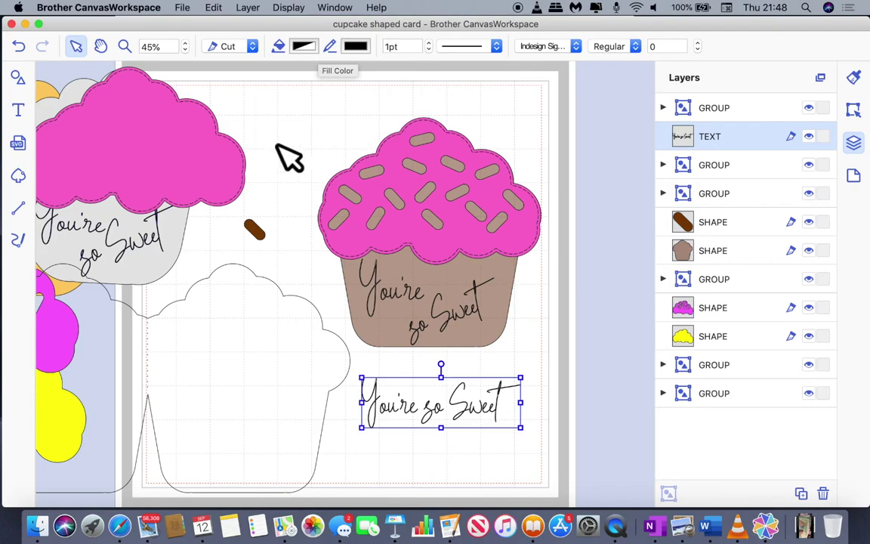
click(186, 50)
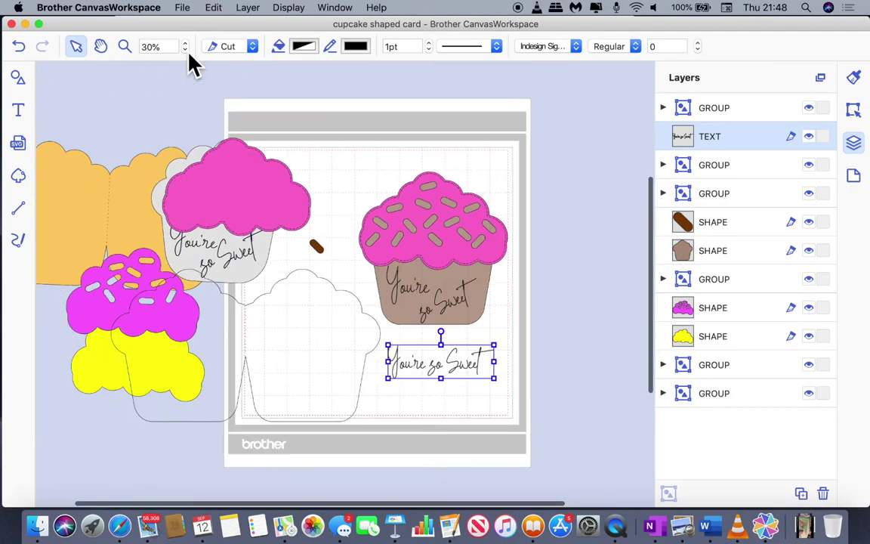
click(186, 50)
click(185, 43)
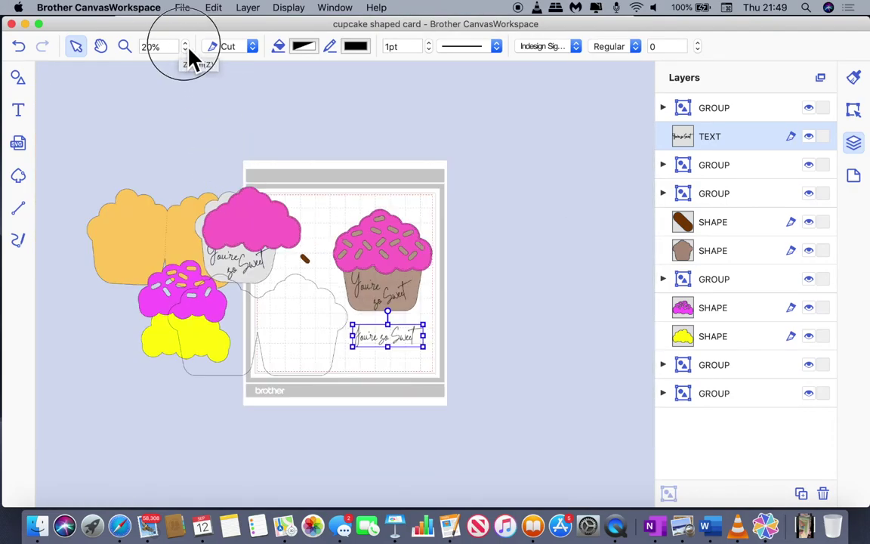
click(186, 50)
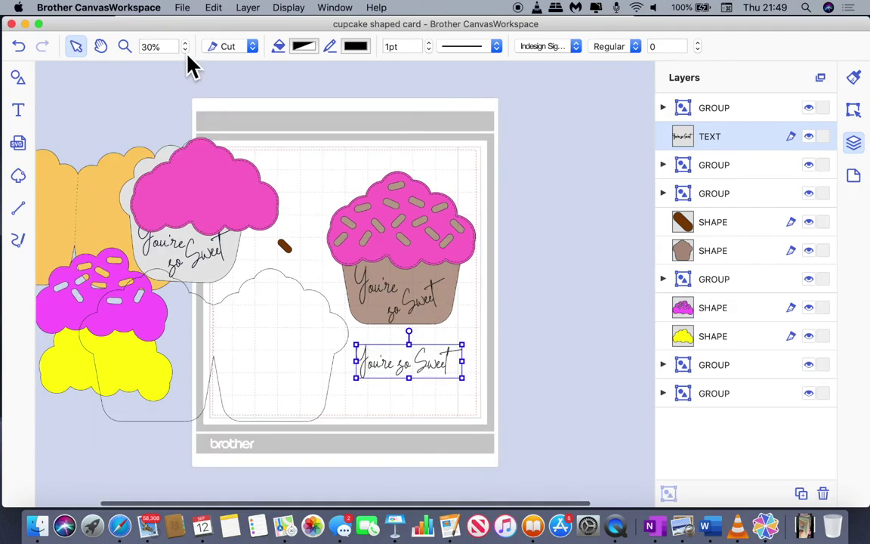
click(277, 210)
drag(219, 192, 411, 151)
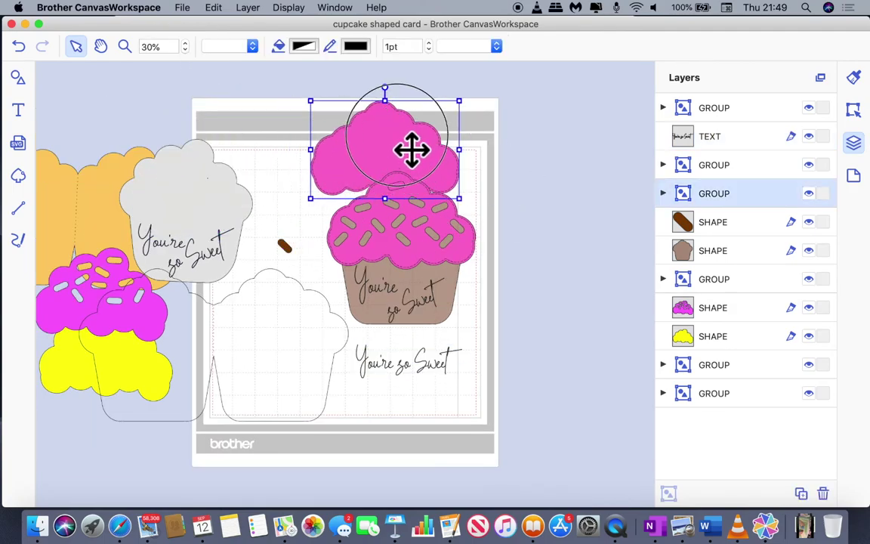
click(216, 194)
drag(216, 194, 136, 140)
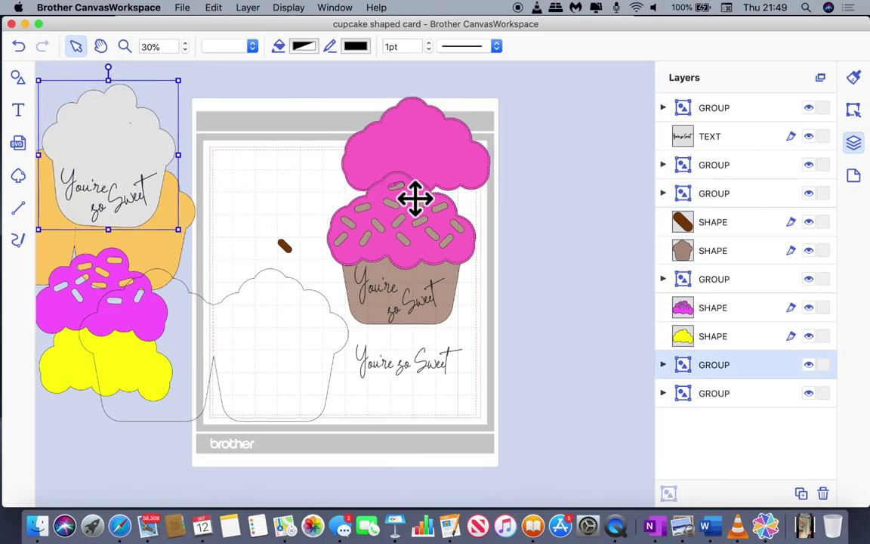
Gather the folding card outline, plain pink frosting and one-line text together on the mat around the brown cupcake.
drag(266, 342, 410, 248)
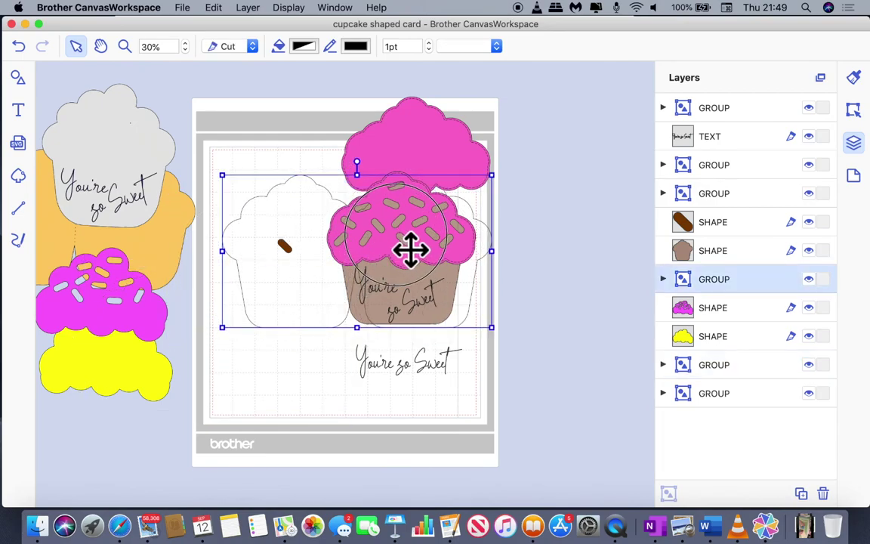
click(435, 159)
drag(434, 159, 410, 242)
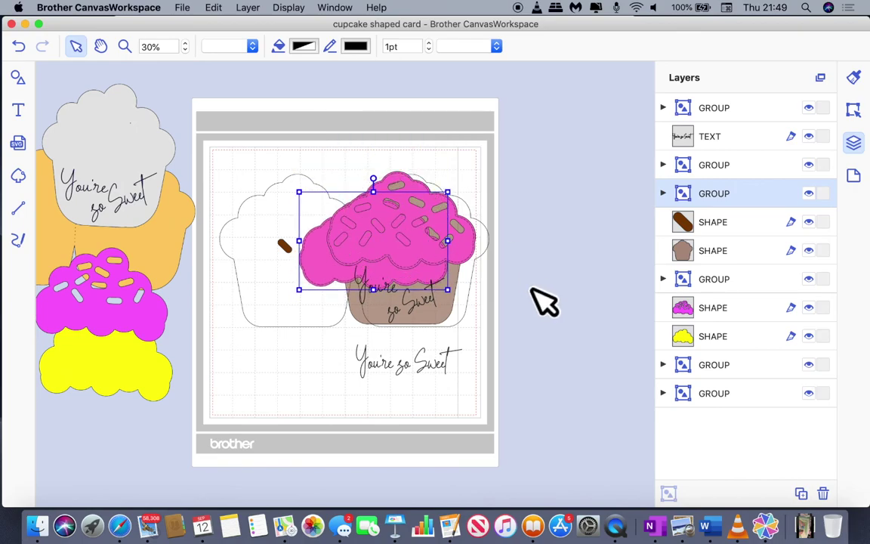
click(416, 366)
drag(423, 378, 393, 269)
click(457, 336)
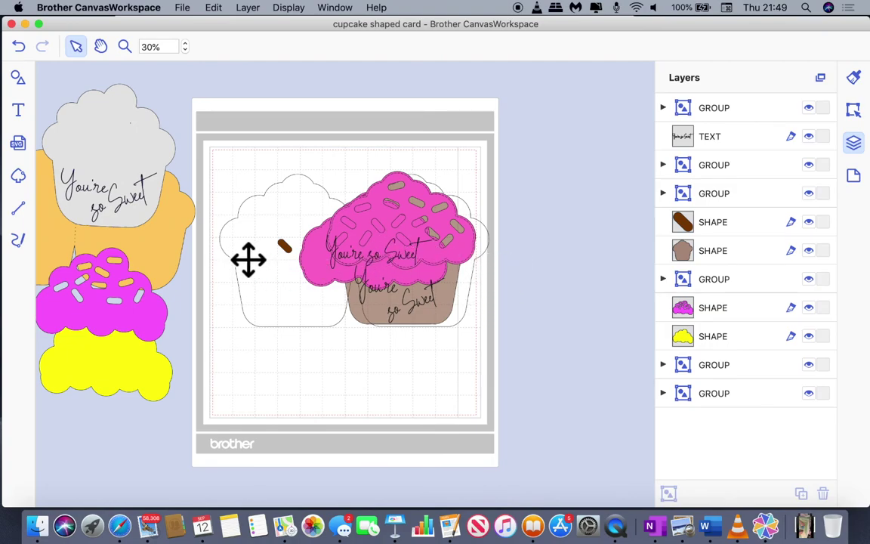
Group all the card pieces on the mat and scale the group down to fit within the cutting area.
drag(210, 154, 497, 341)
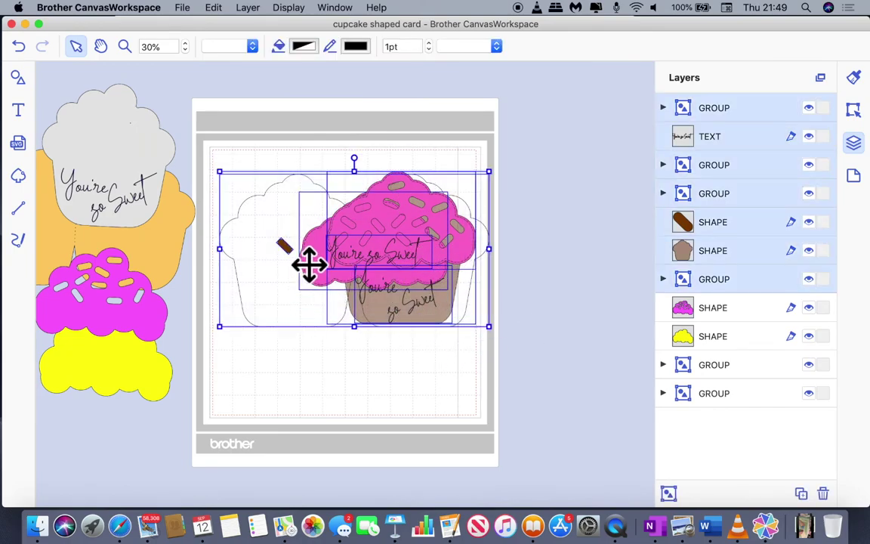
click(248, 7)
click(261, 117)
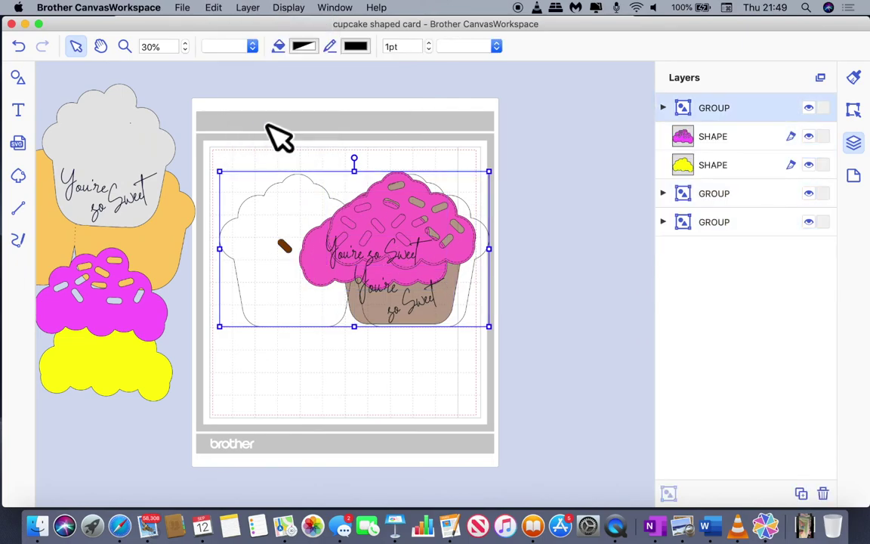
drag(233, 185, 251, 192)
drag(450, 290, 430, 273)
click(411, 377)
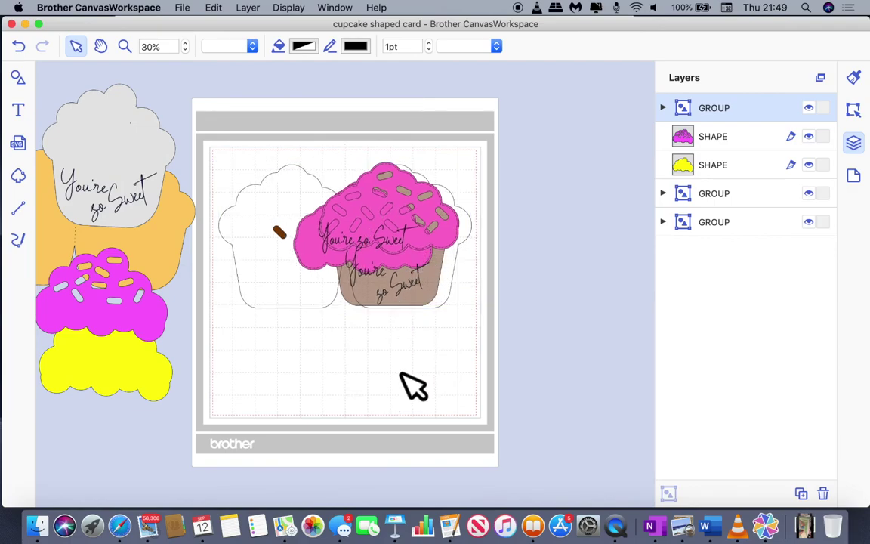
Ungroup the resized card pieces so each one can be moved separately.
click(249, 9)
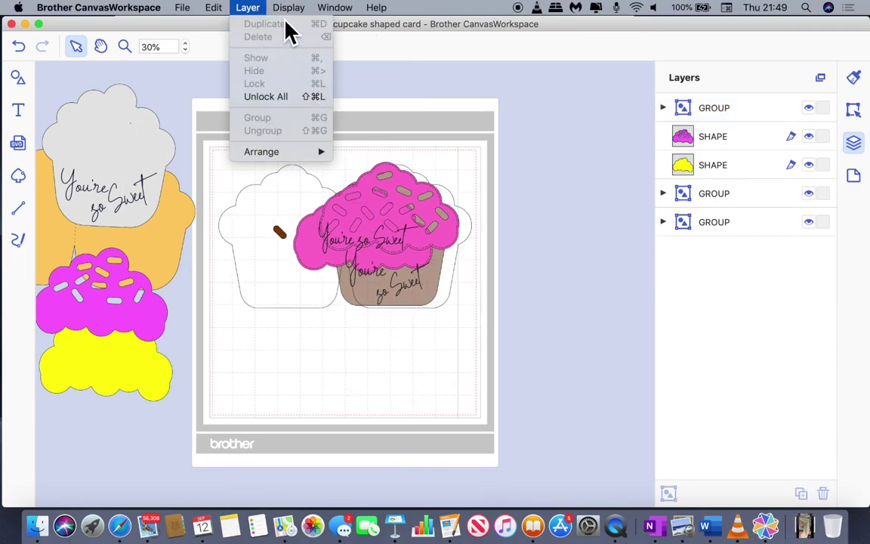
click(376, 233)
click(379, 232)
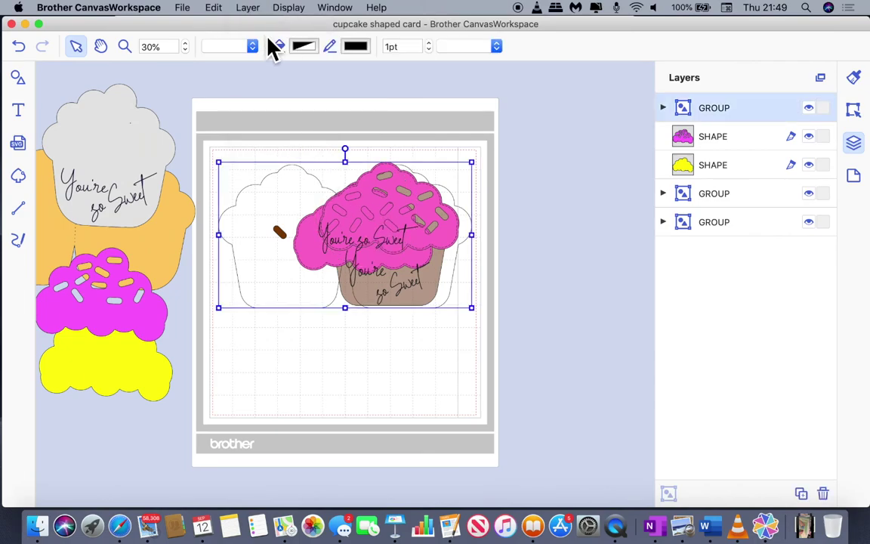
click(249, 7)
click(263, 132)
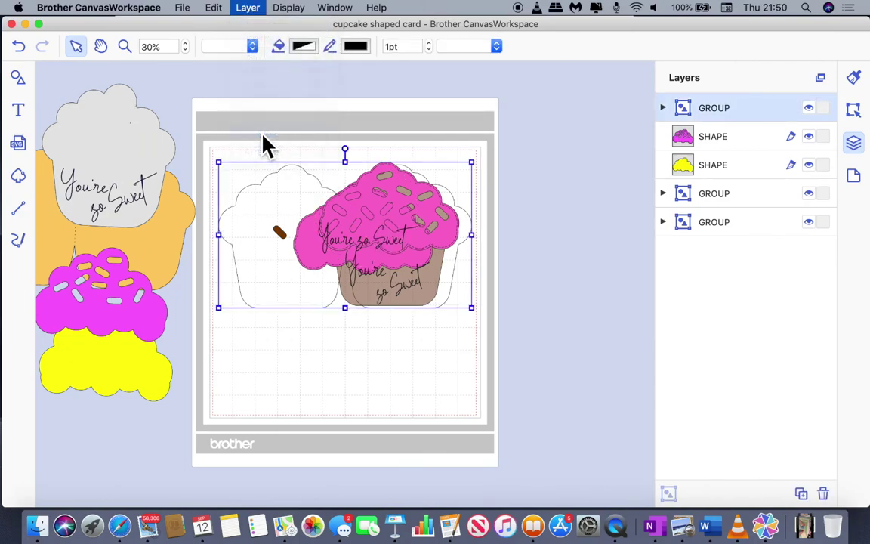
click(361, 357)
Move the sprinkled pink frosting and the plain pink frosting to the lower part of the mat, below the cupcakes.
drag(394, 221, 295, 374)
click(384, 235)
drag(411, 330, 418, 365)
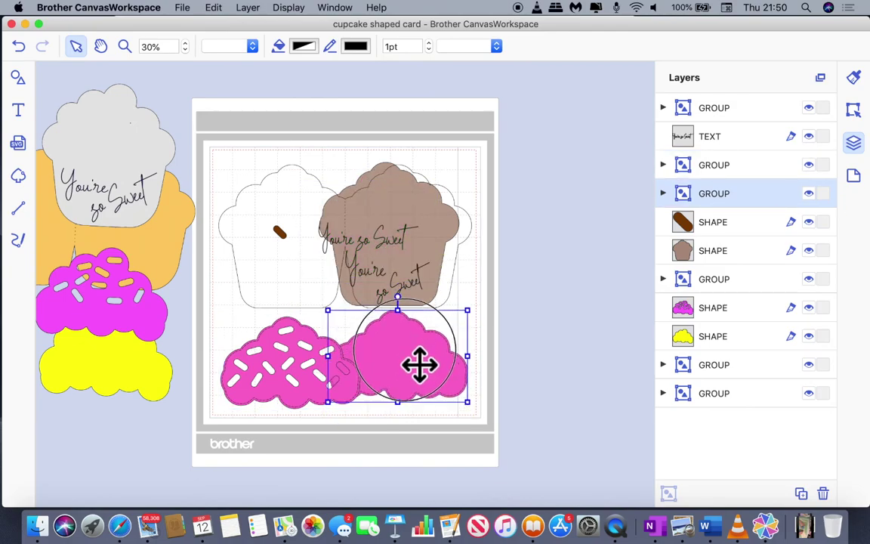
Check the position and size of the folding card outline on the mat.
click(309, 276)
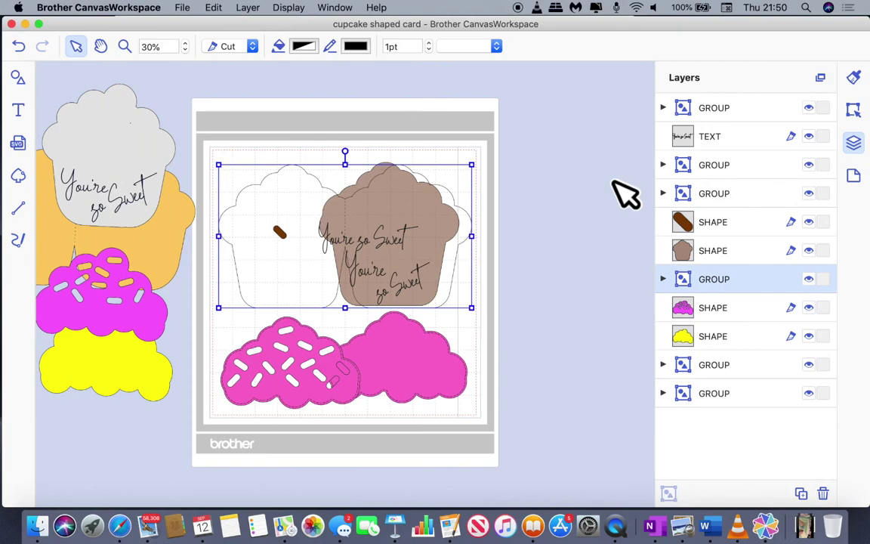
click(853, 111)
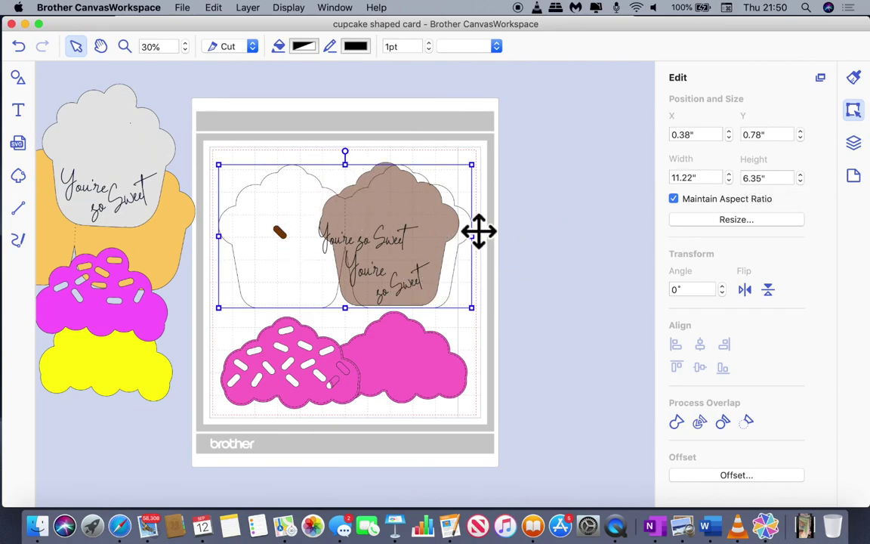
click(536, 317)
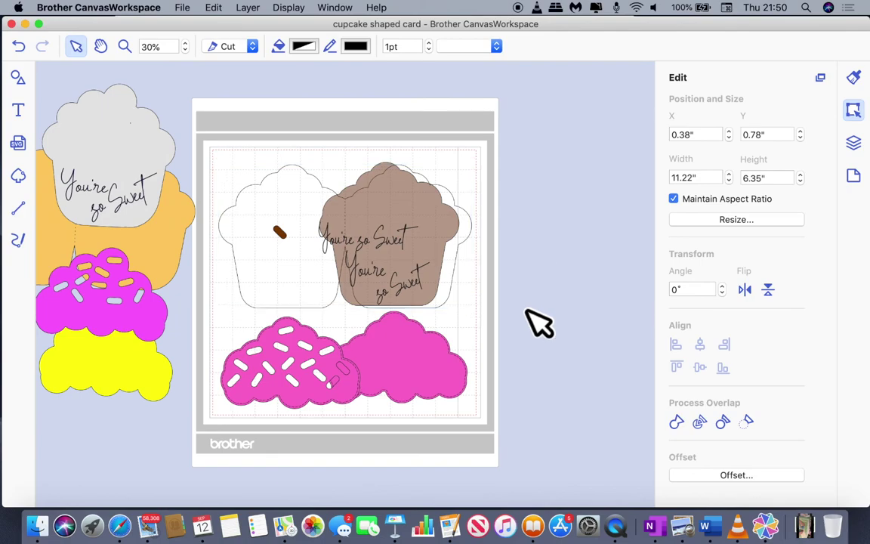
Move the one-line "You're so Sweet" text and the brown cupcake right so the cupcake lines up with the card outline's right half.
click(408, 353)
drag(402, 237, 440, 217)
drag(440, 218, 426, 215)
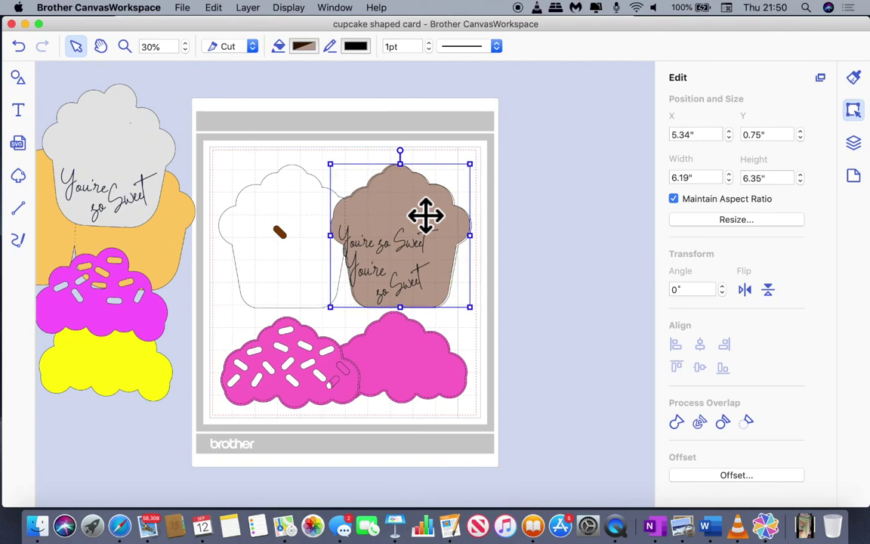
click(19, 79)
scroll(160, 365, down, 15)
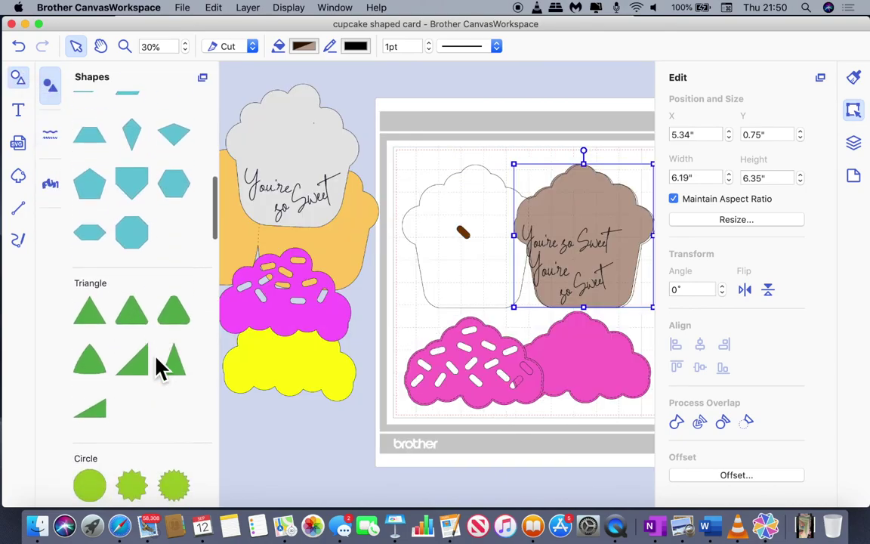
click(19, 80)
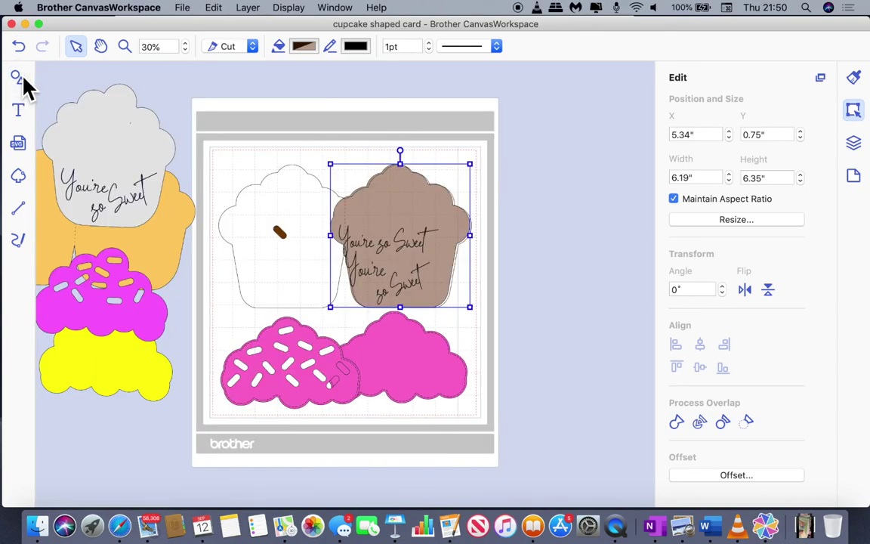